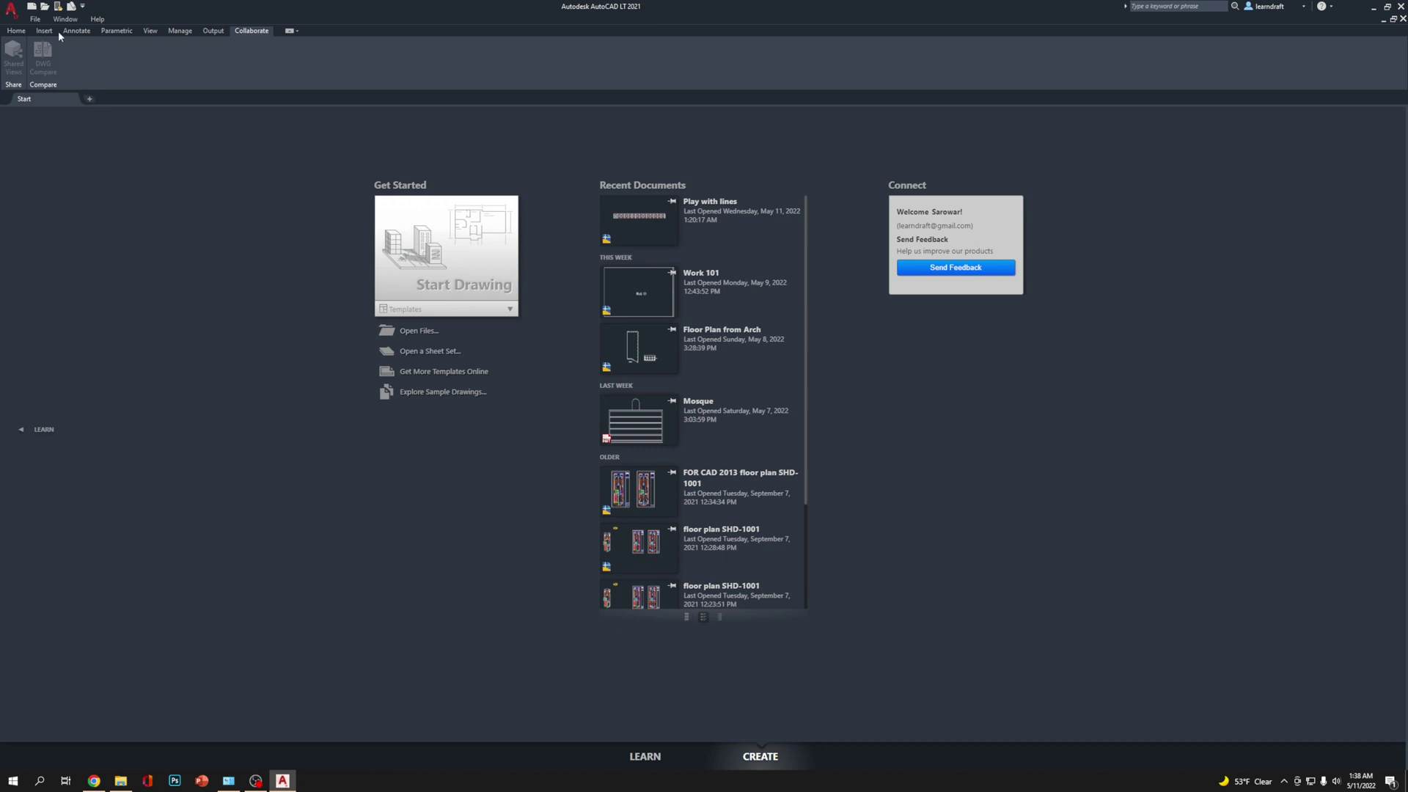
Open the File menu from the AutoCAD LT Start page
left_click(36, 20)
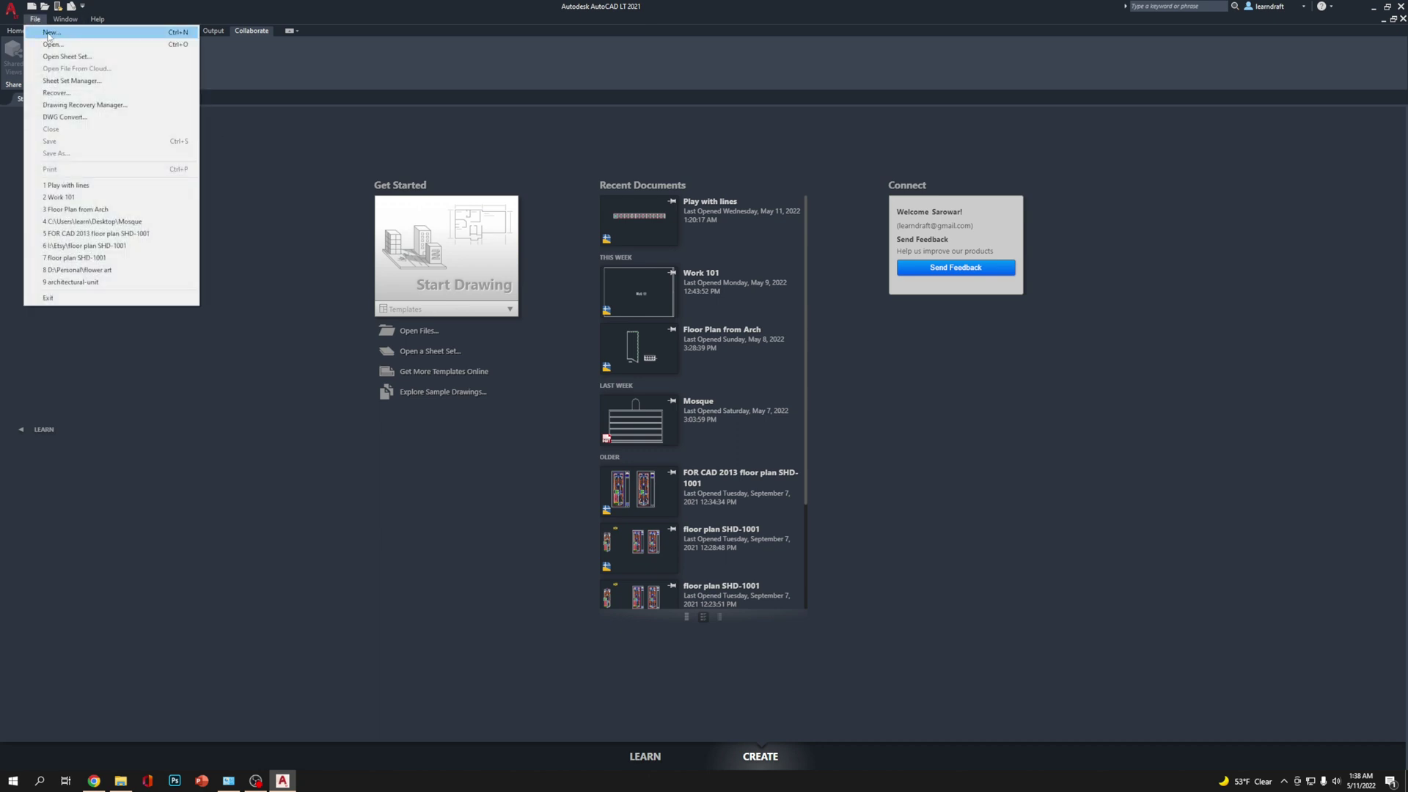
Create a new drawing based on the acadlt template
left_click(49, 34)
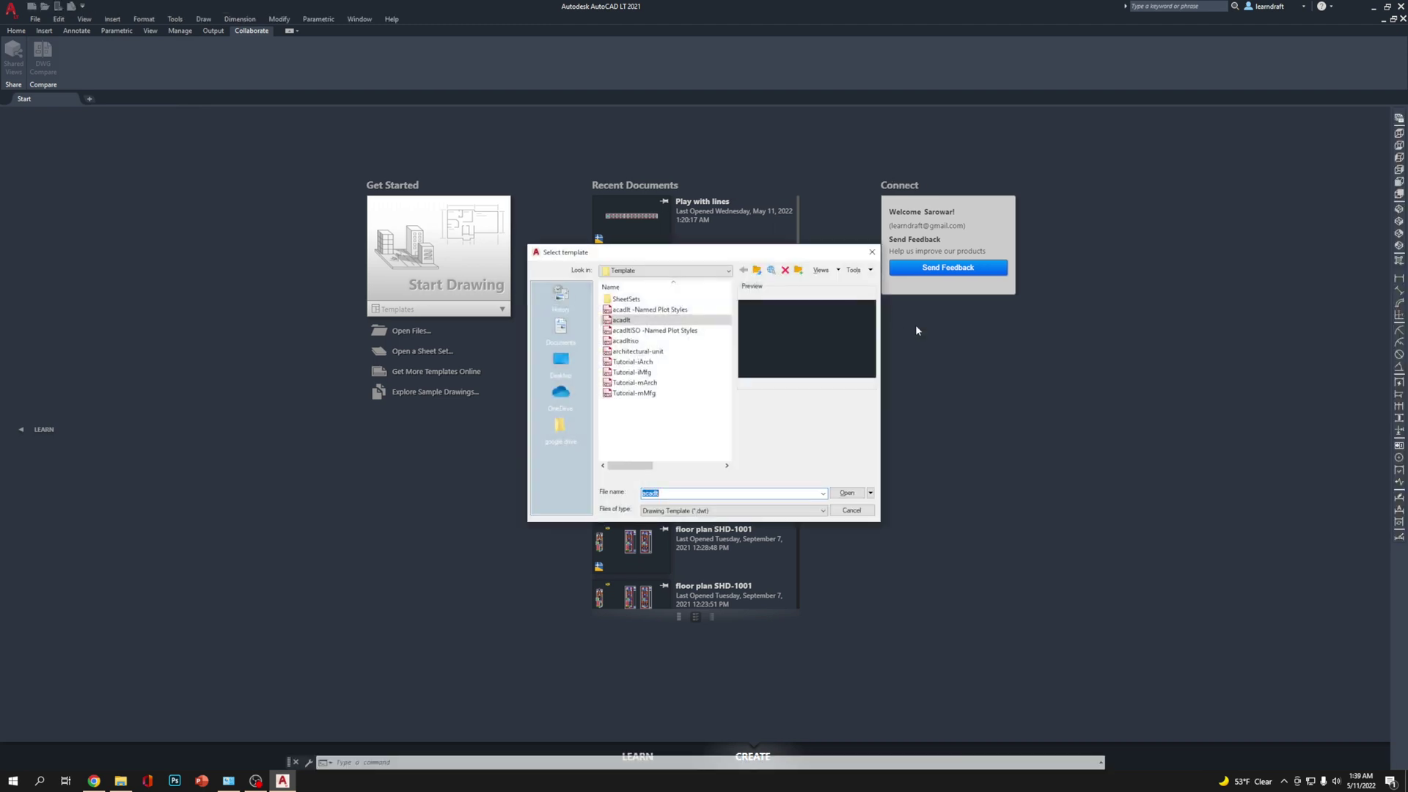
double_click(663, 320)
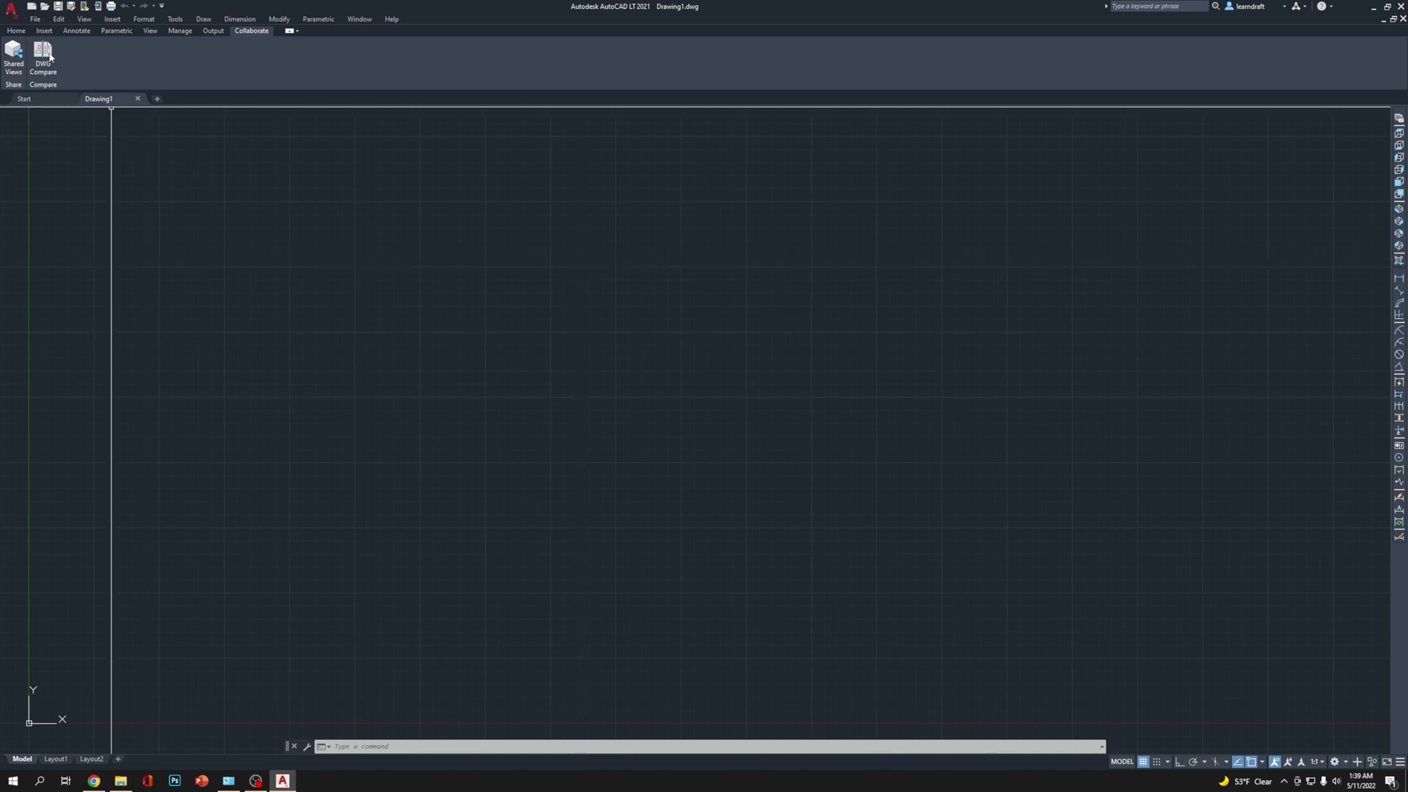
Show the Home tools, turn off the grid with F7, and center the origin in view
left_click(20, 31)
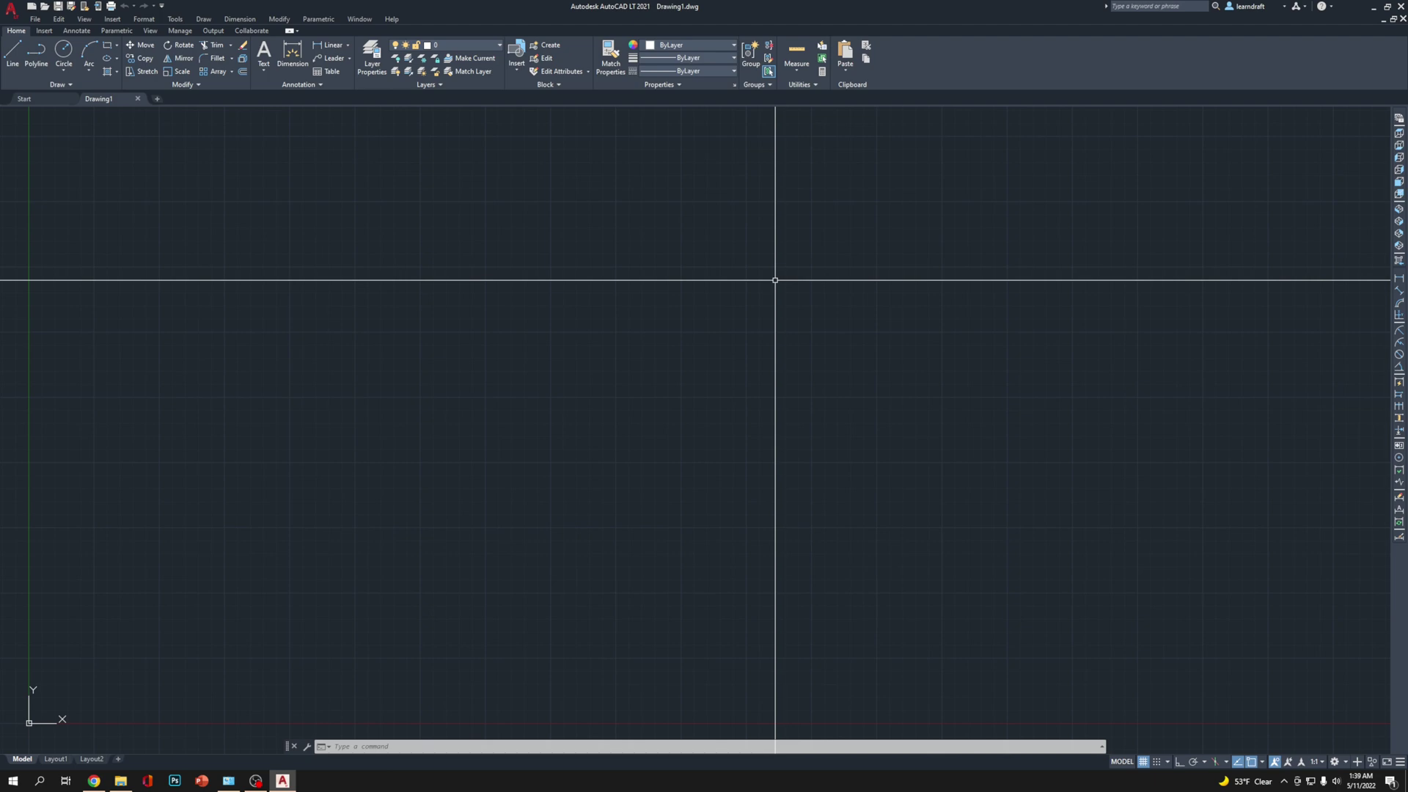
key("F7")
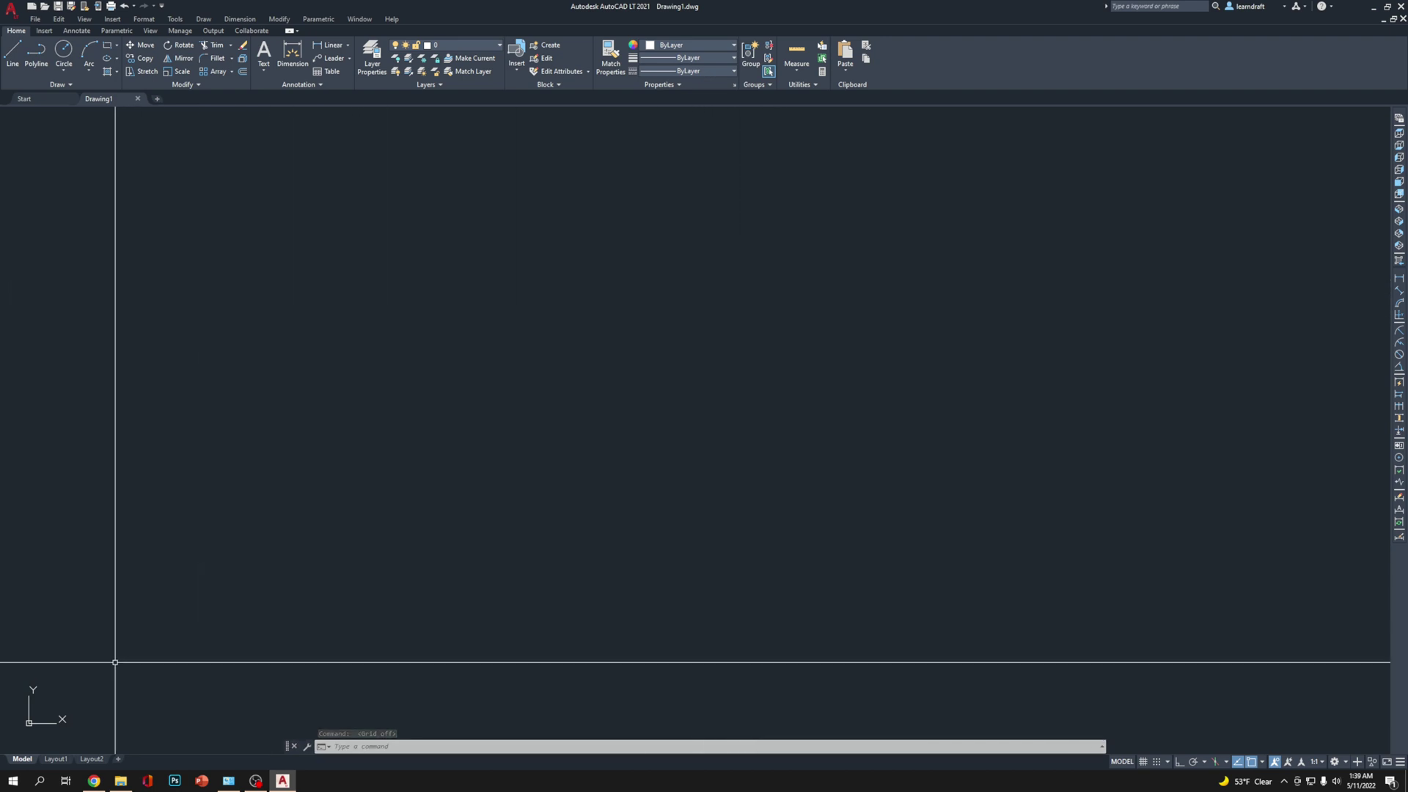
scroll(87, 692, "down", 2)
scroll(87, 692, "down", 3)
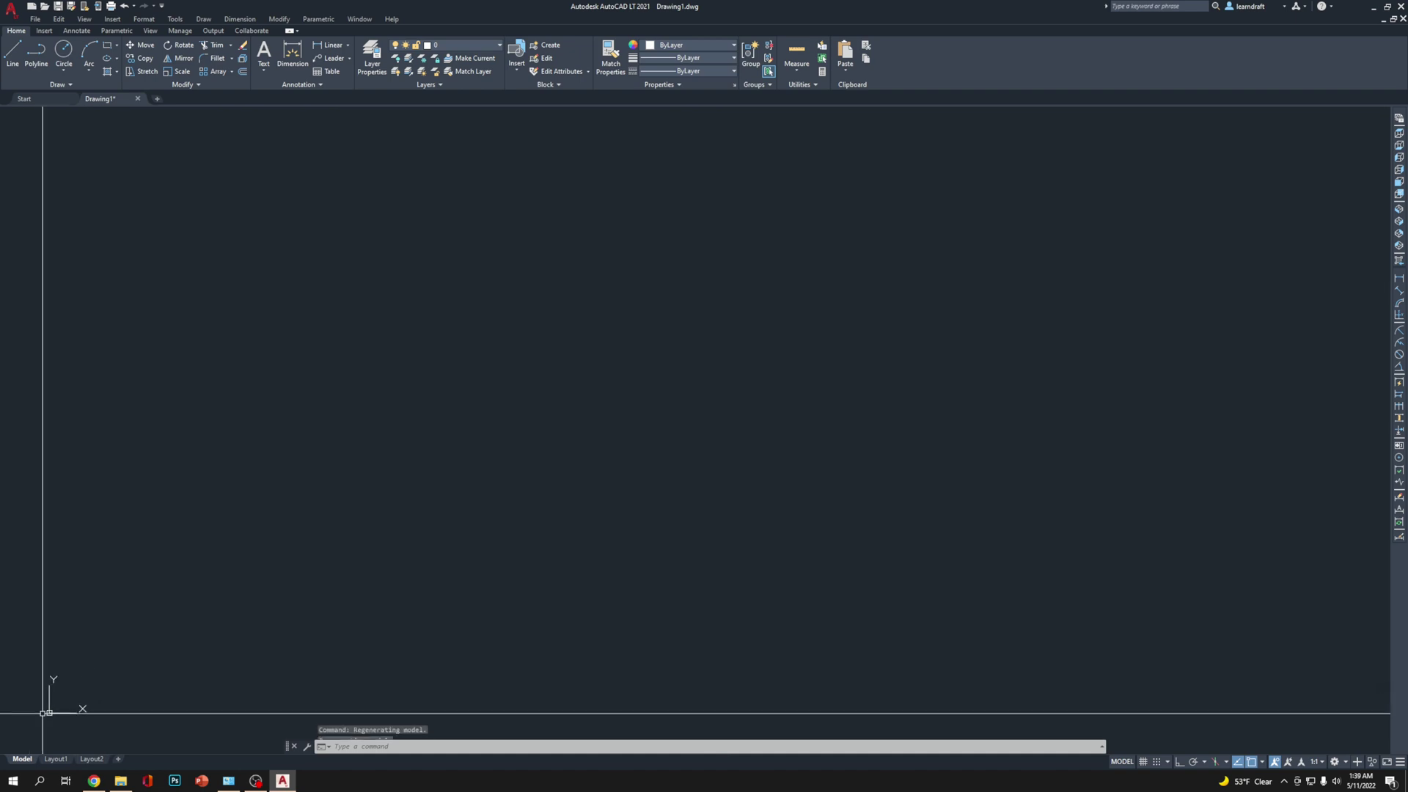
middle_click_drag(220, 644, 767, 367)
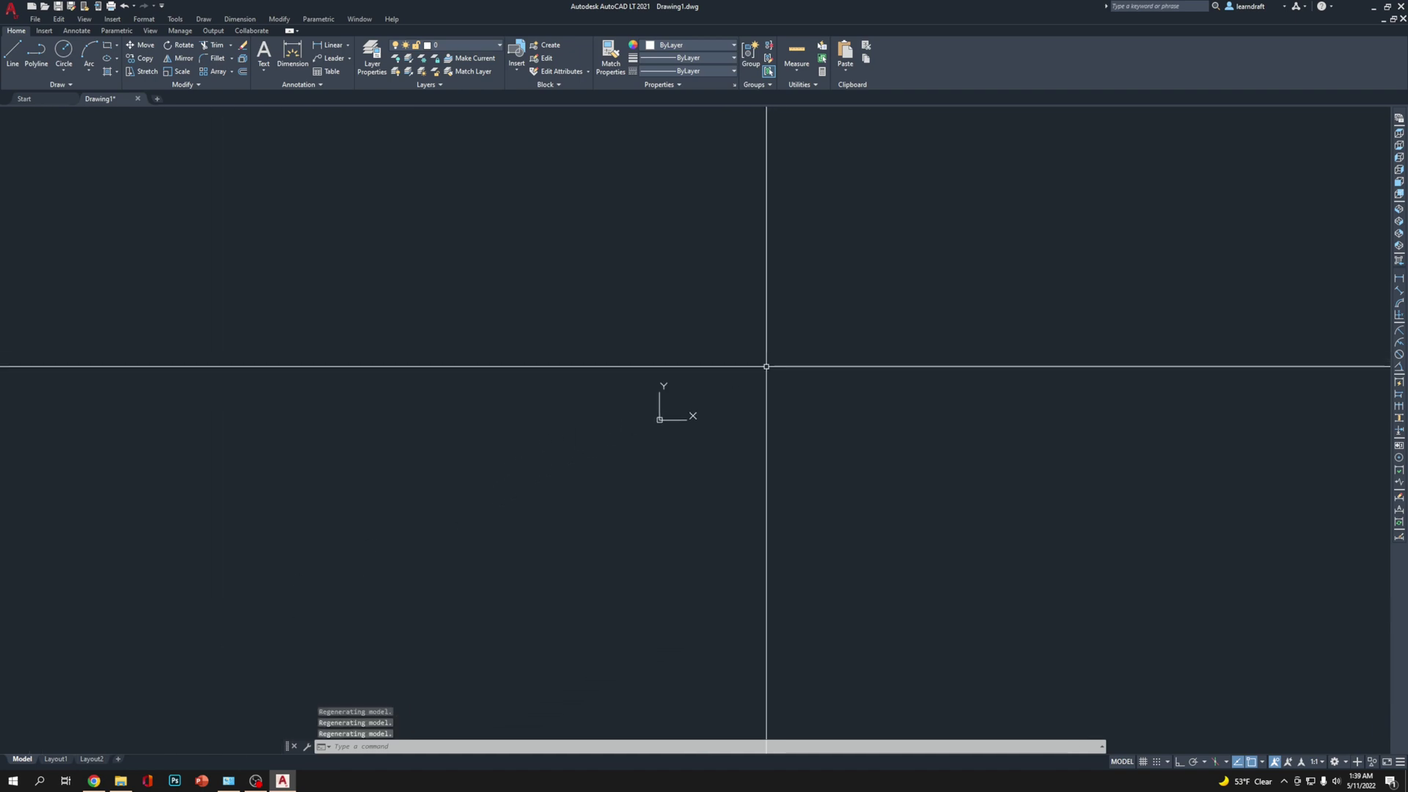
scroll(767, 367, "down", 3)
scroll(807, 355, "up", 5)
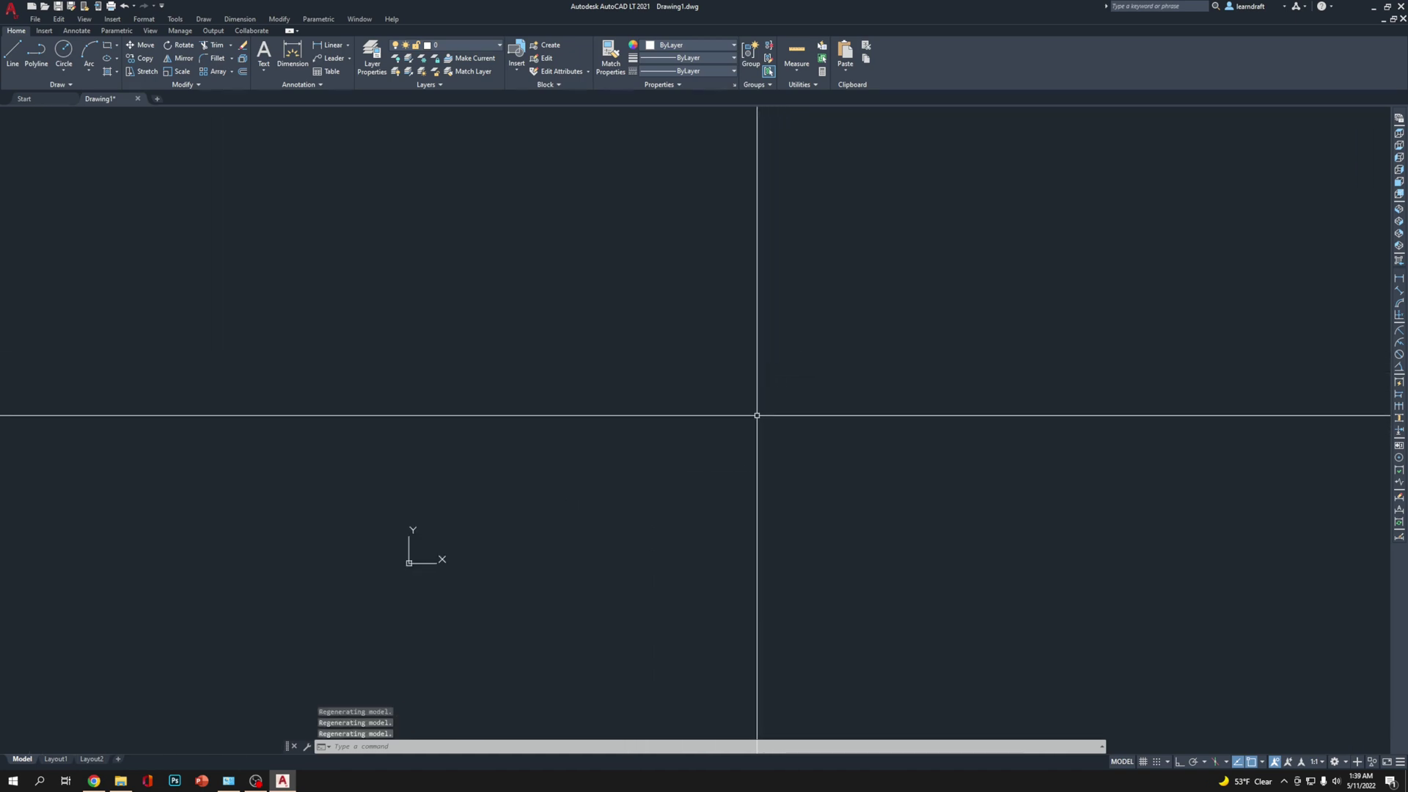
scroll(657, 455, "up", 3)
scroll(667, 447, "down", 5)
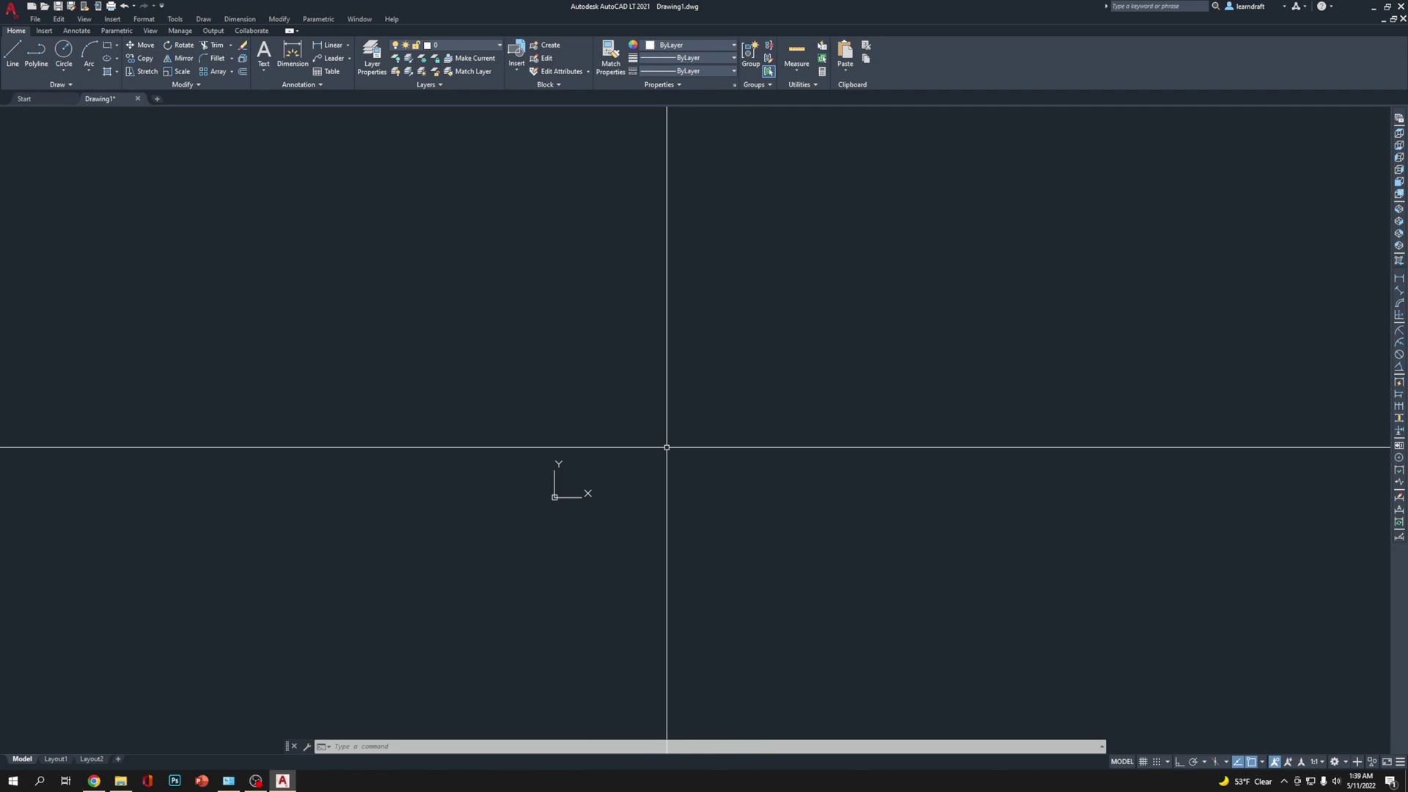
Hide the UCS icon with UCSICON OFF, undoing a later attempt to turn it back on
type("ucsicon")
key("Return")
type("off")
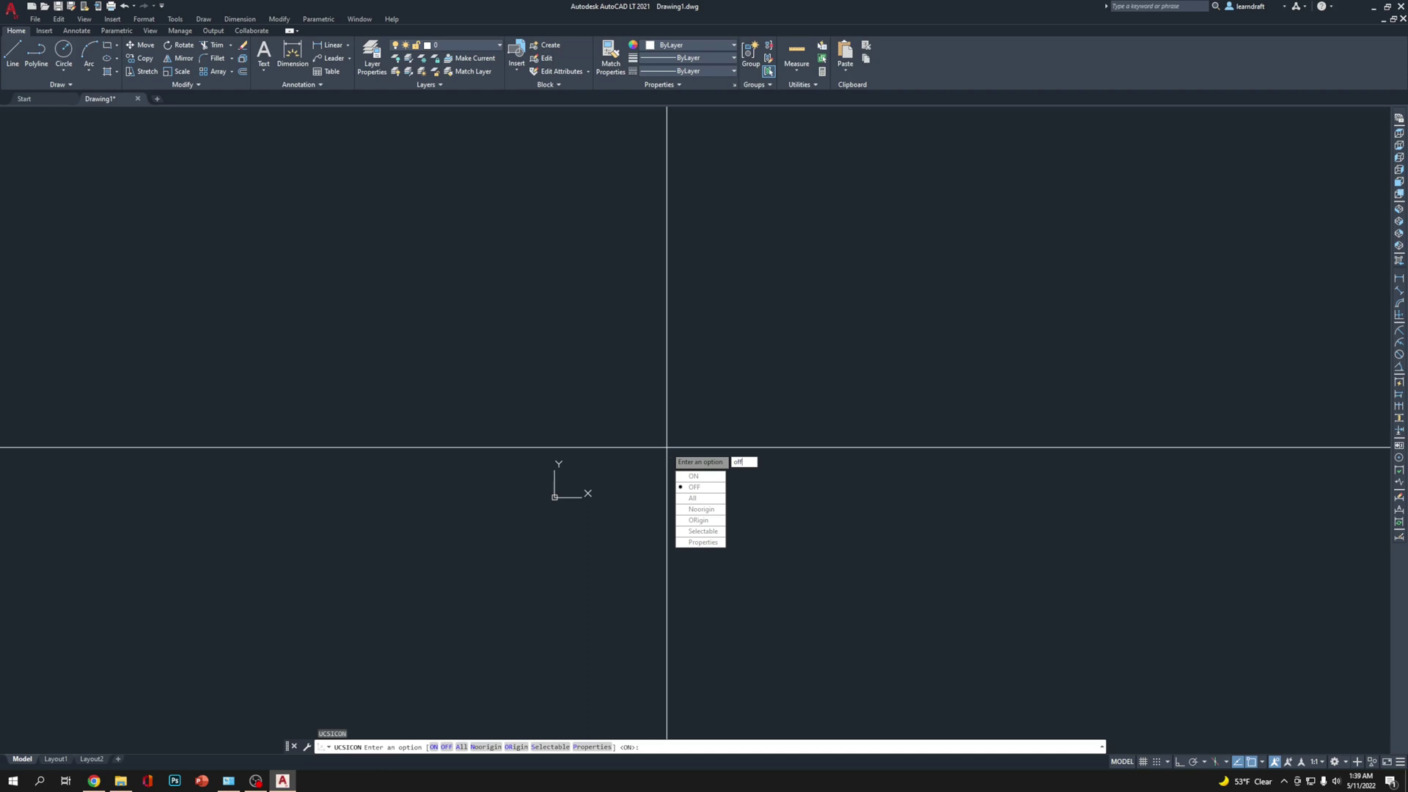
key("Return")
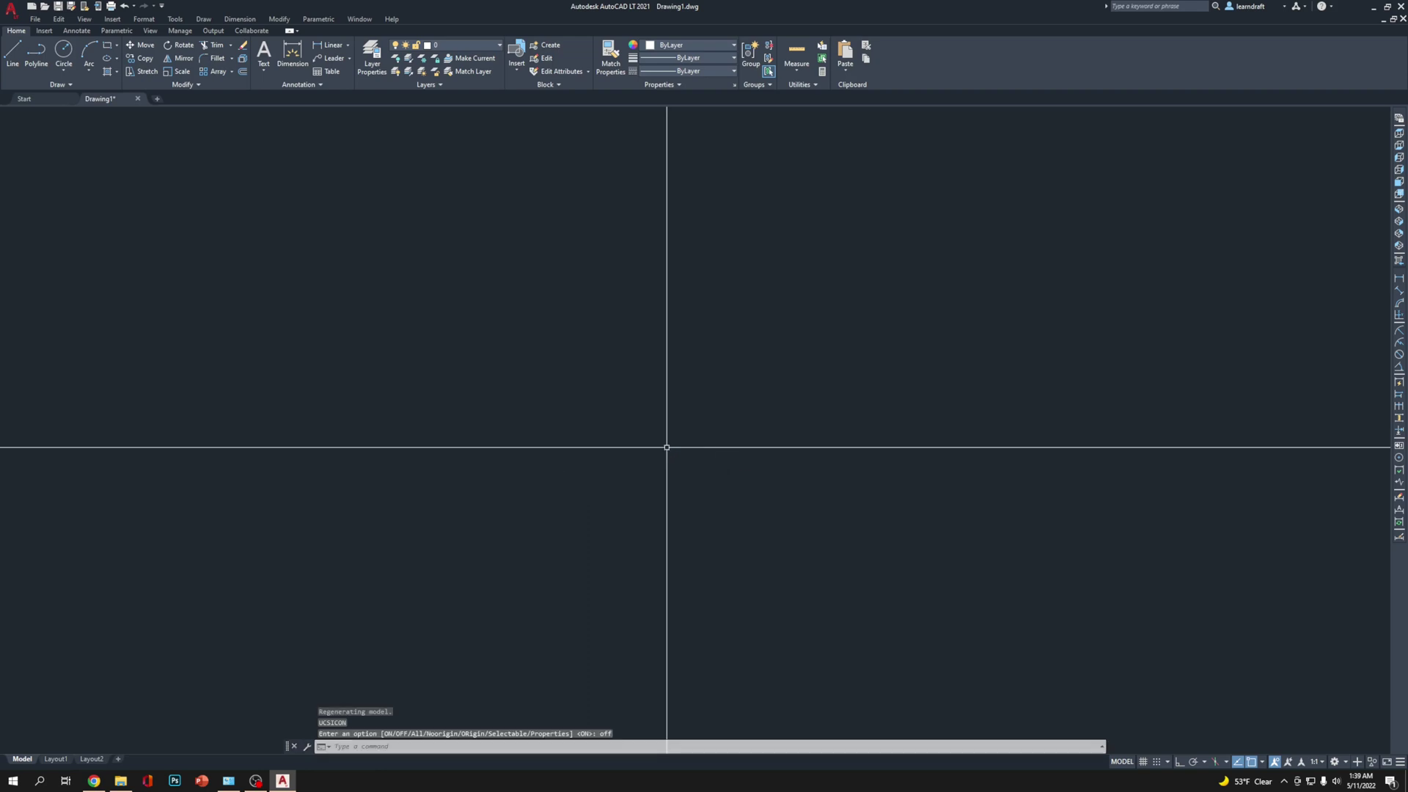
type("UCSICON")
key("Return")
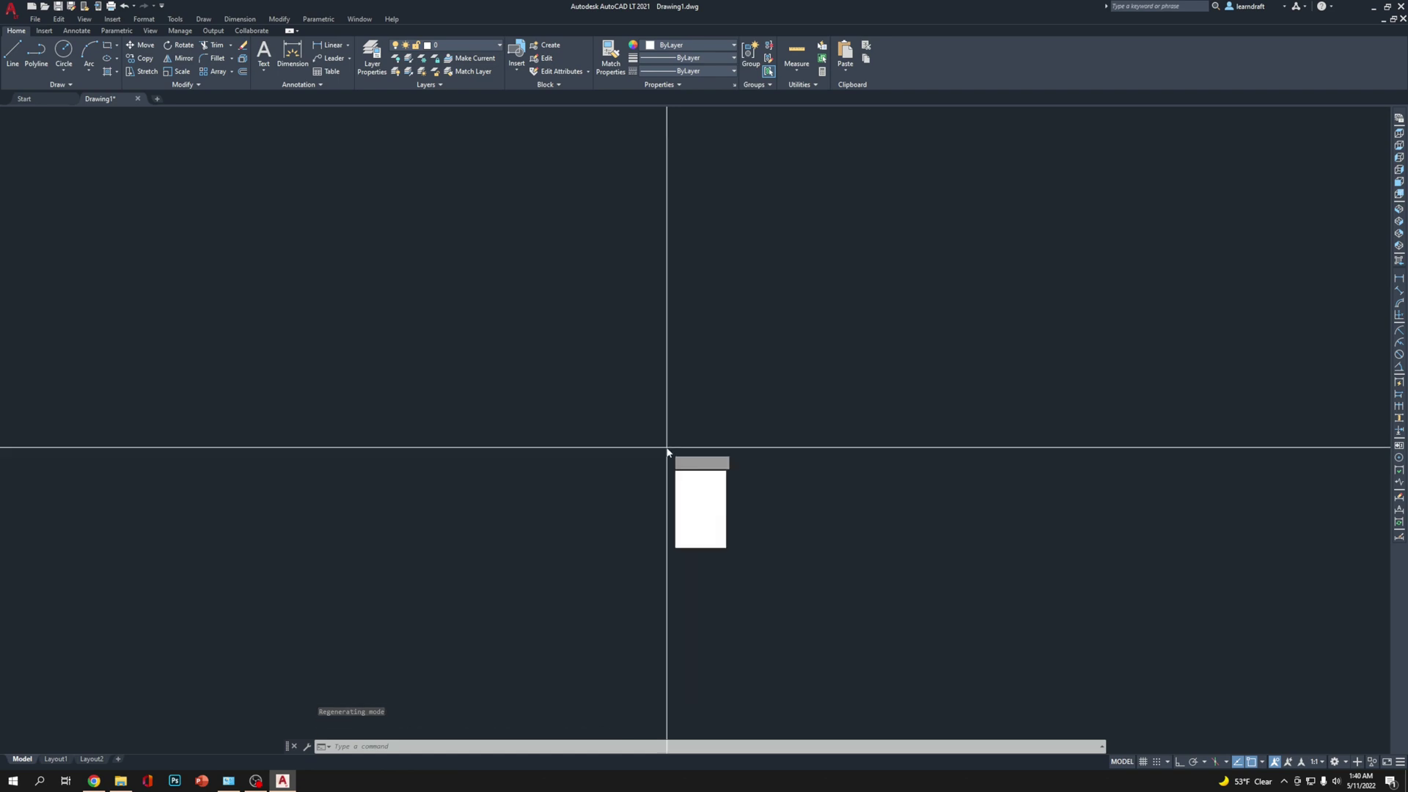
type("on")
key("Return")
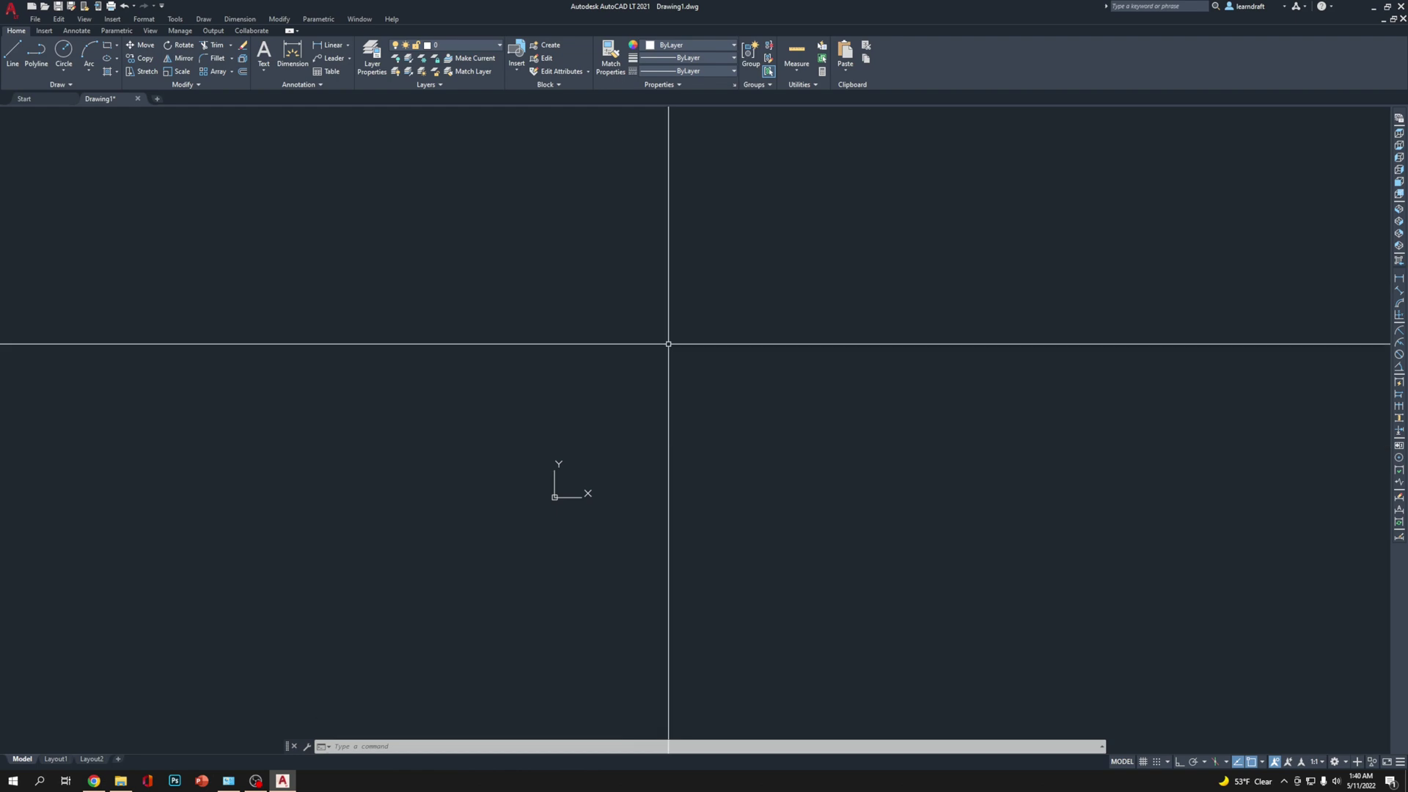
key("ctrl+z")
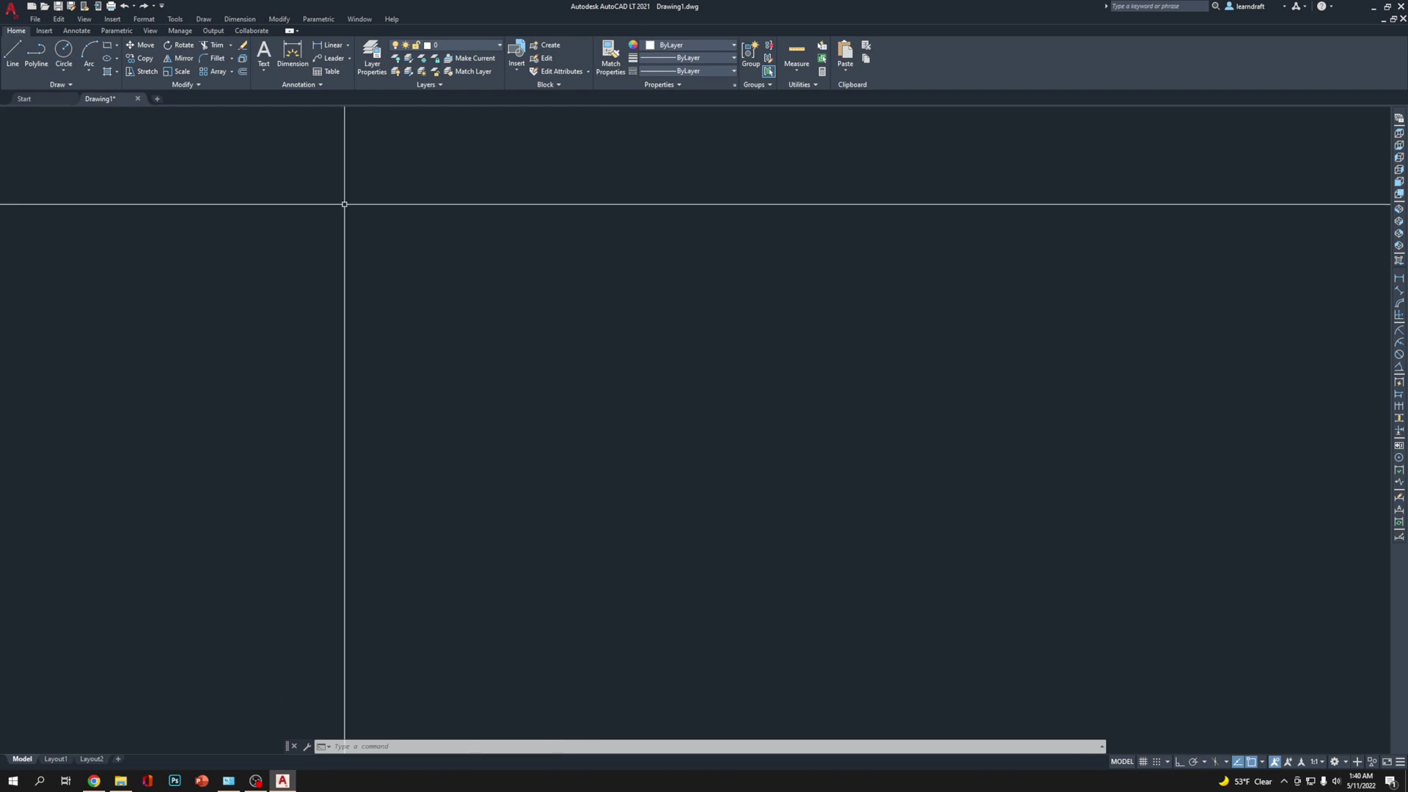
Change the Standard text style's font to Arial Narrow and apply it
left_click(148, 22)
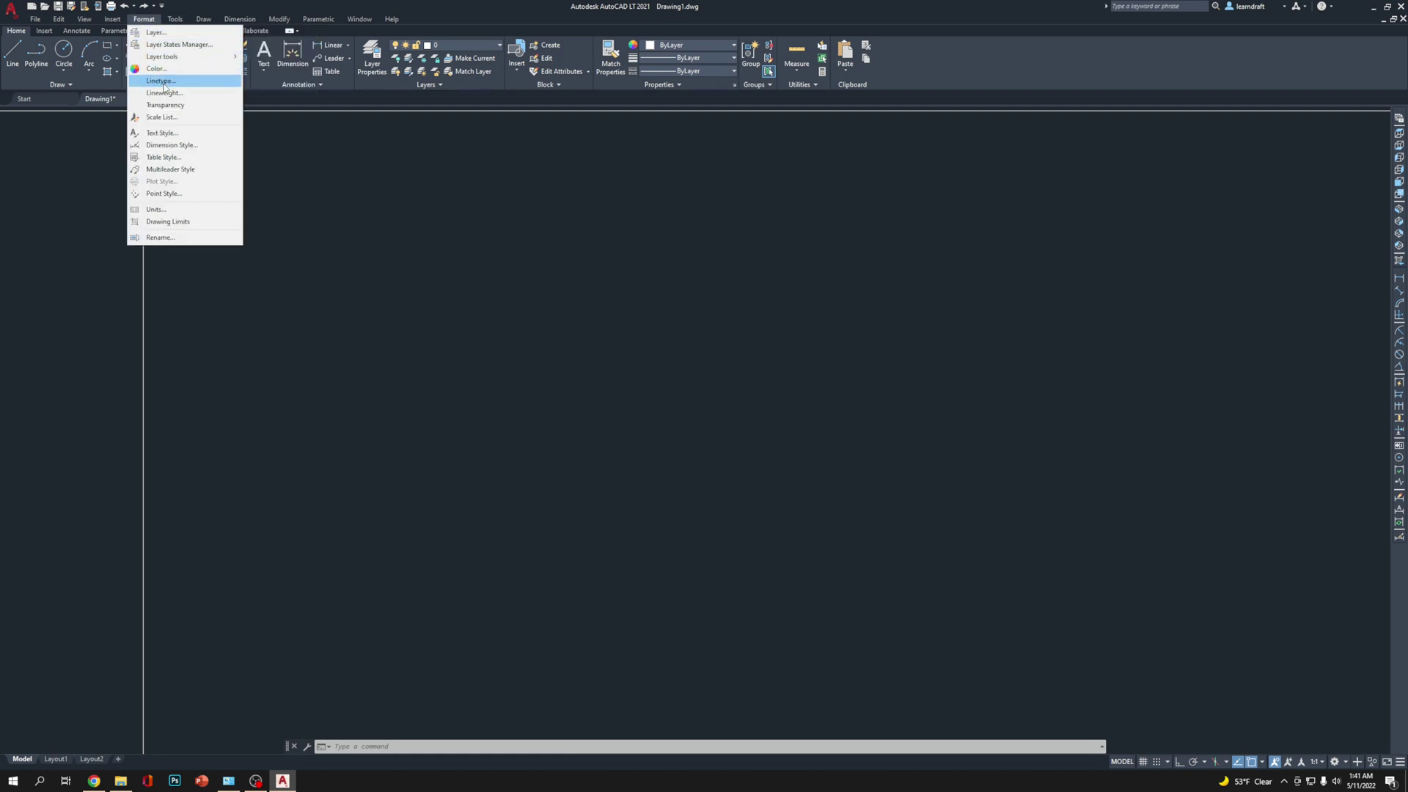
left_click(188, 135)
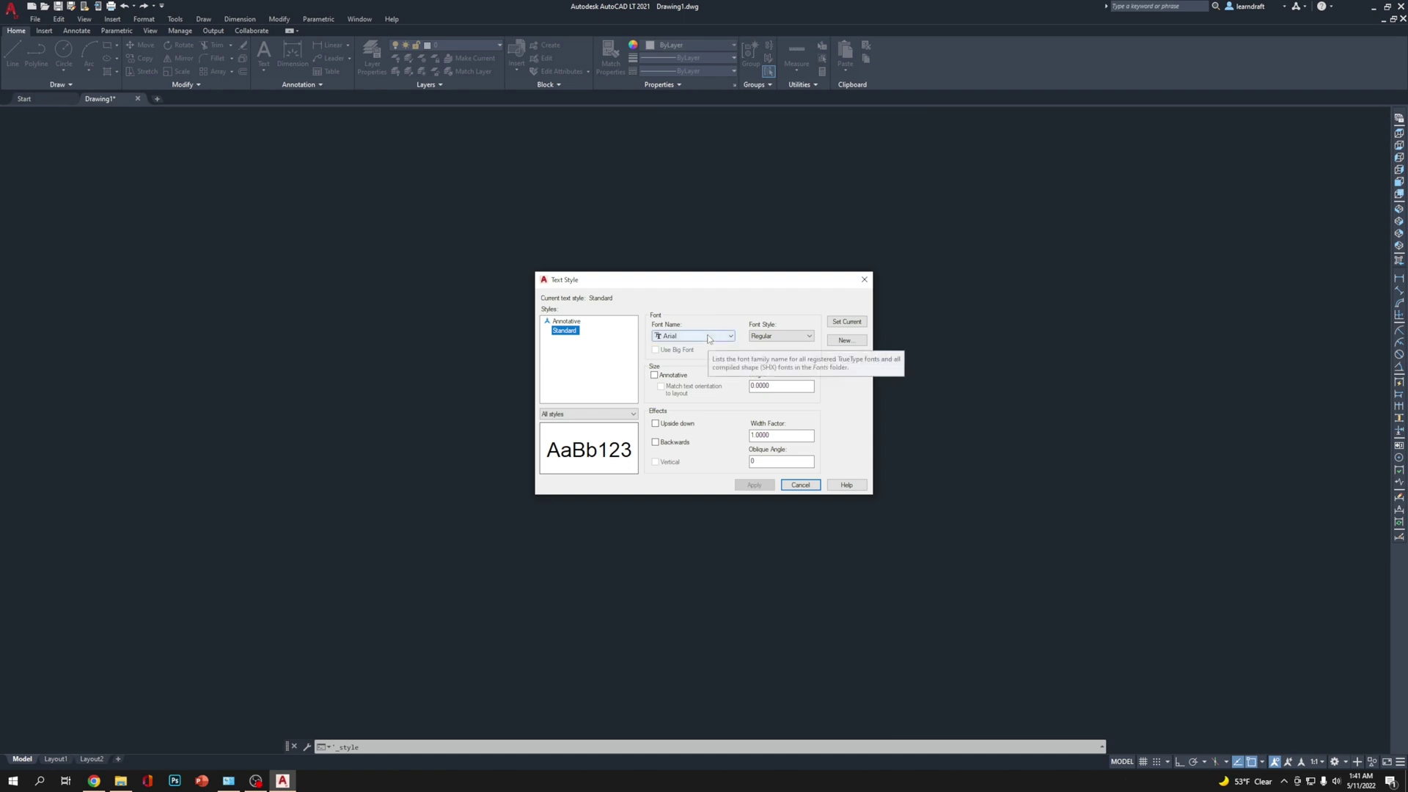
left_click(709, 338)
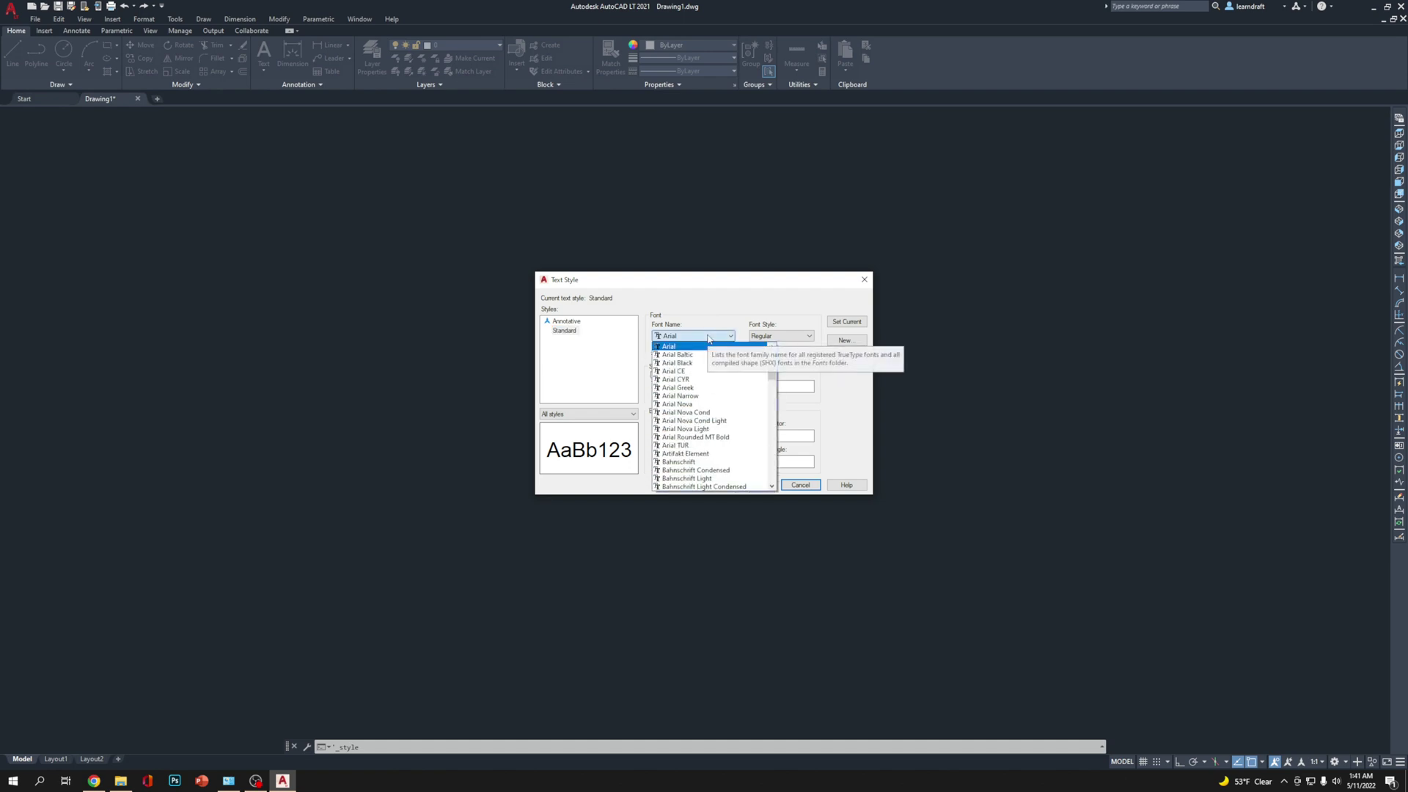
left_click(680, 396)
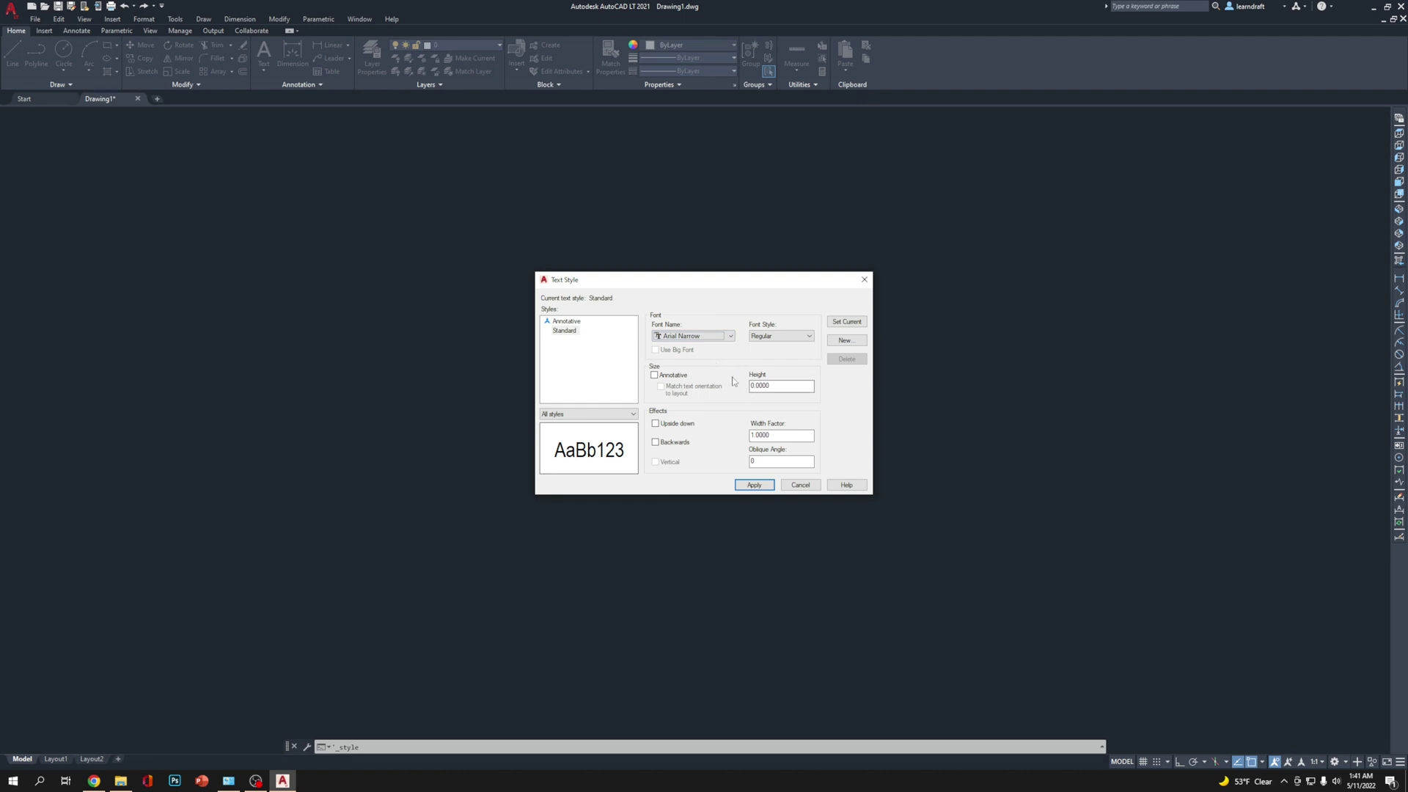
double_click(764, 386)
left_click(754, 484)
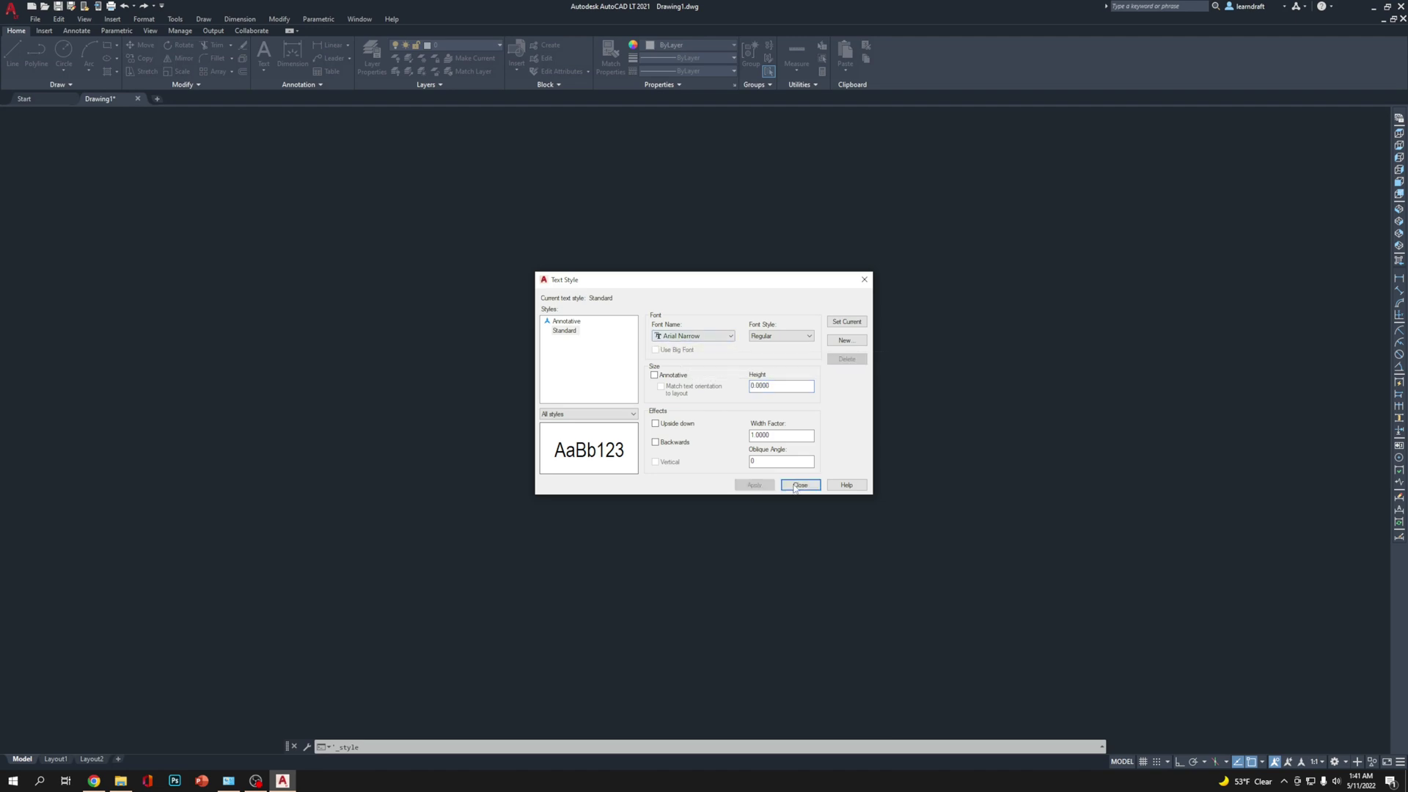
left_click(800, 485)
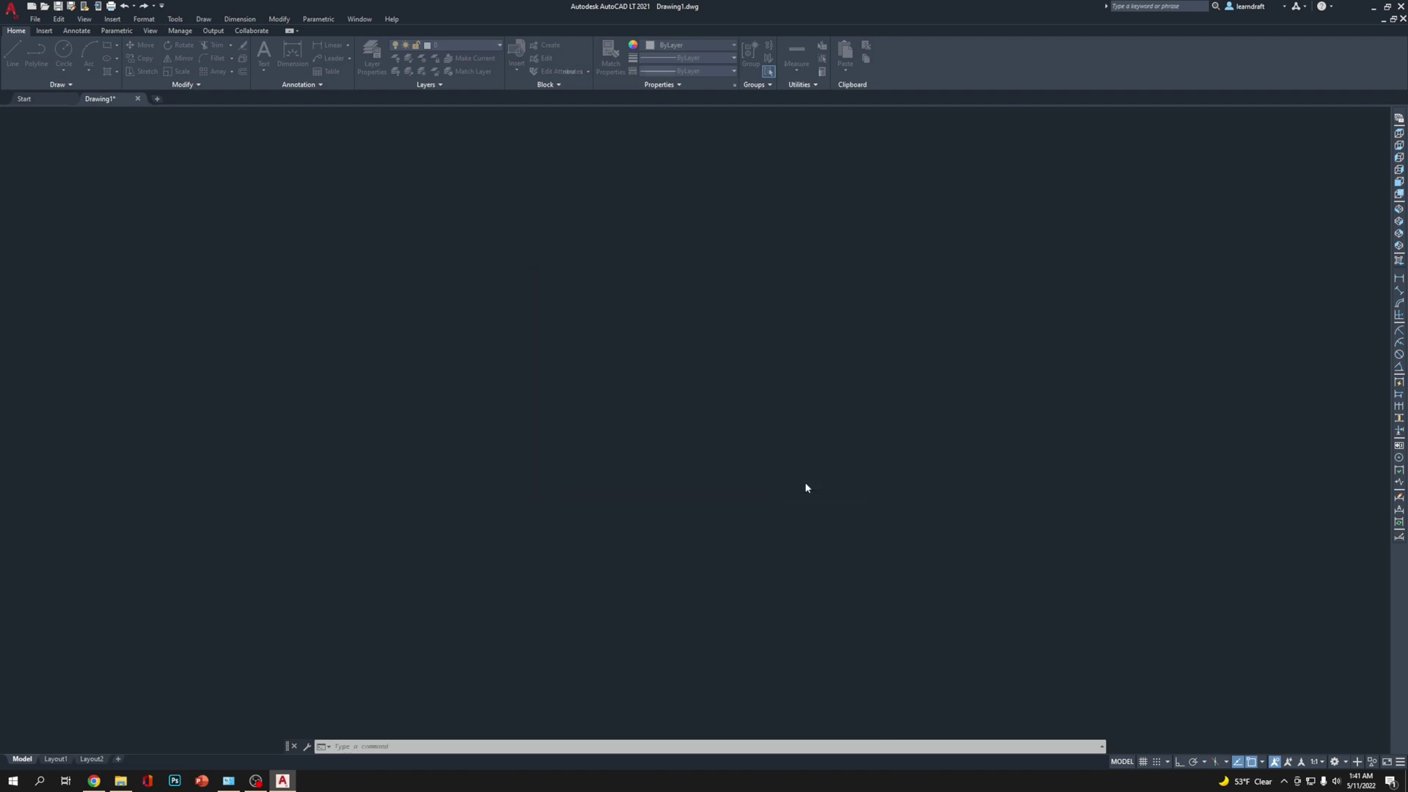
Set the length units to Engineering with 0'-0" precision
left_click(145, 22)
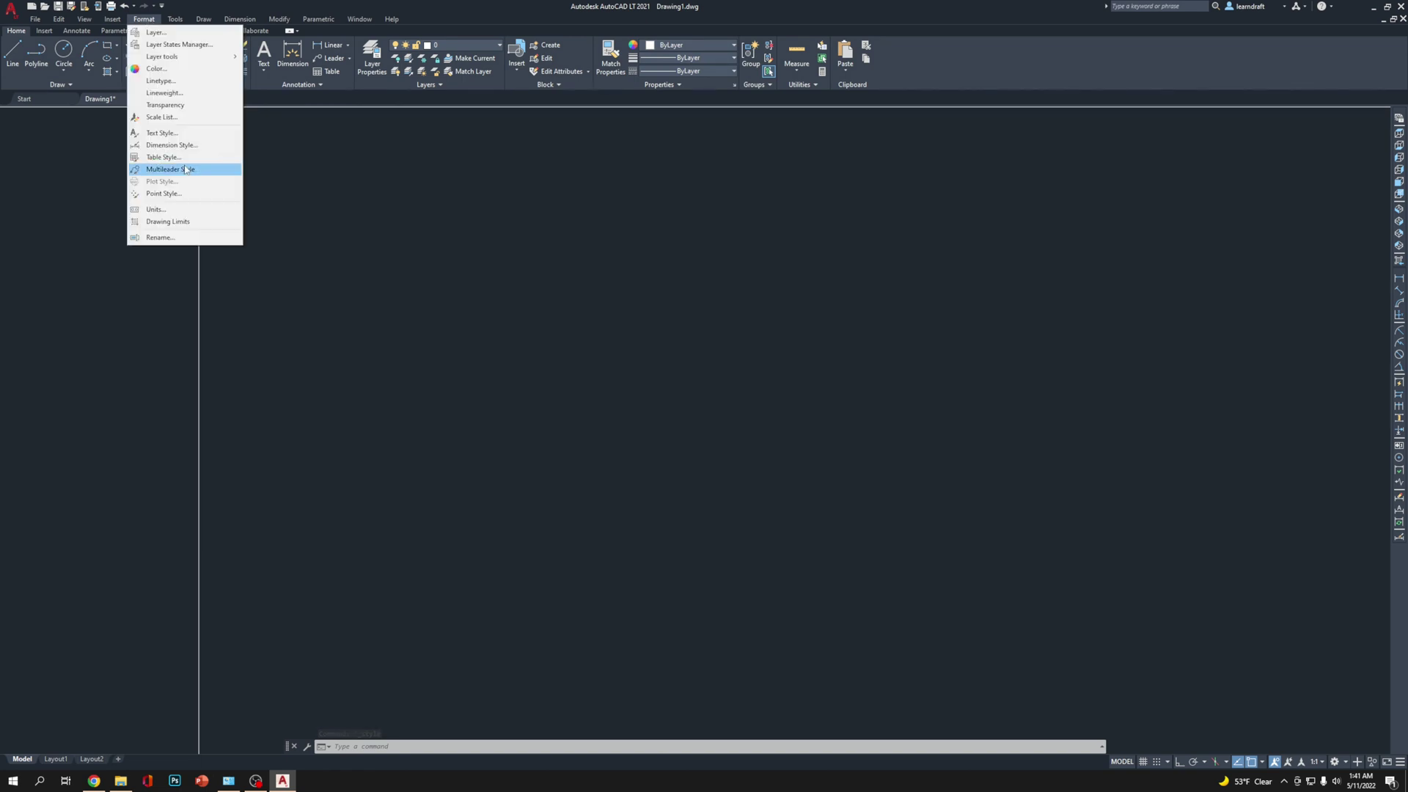
left_click(157, 209)
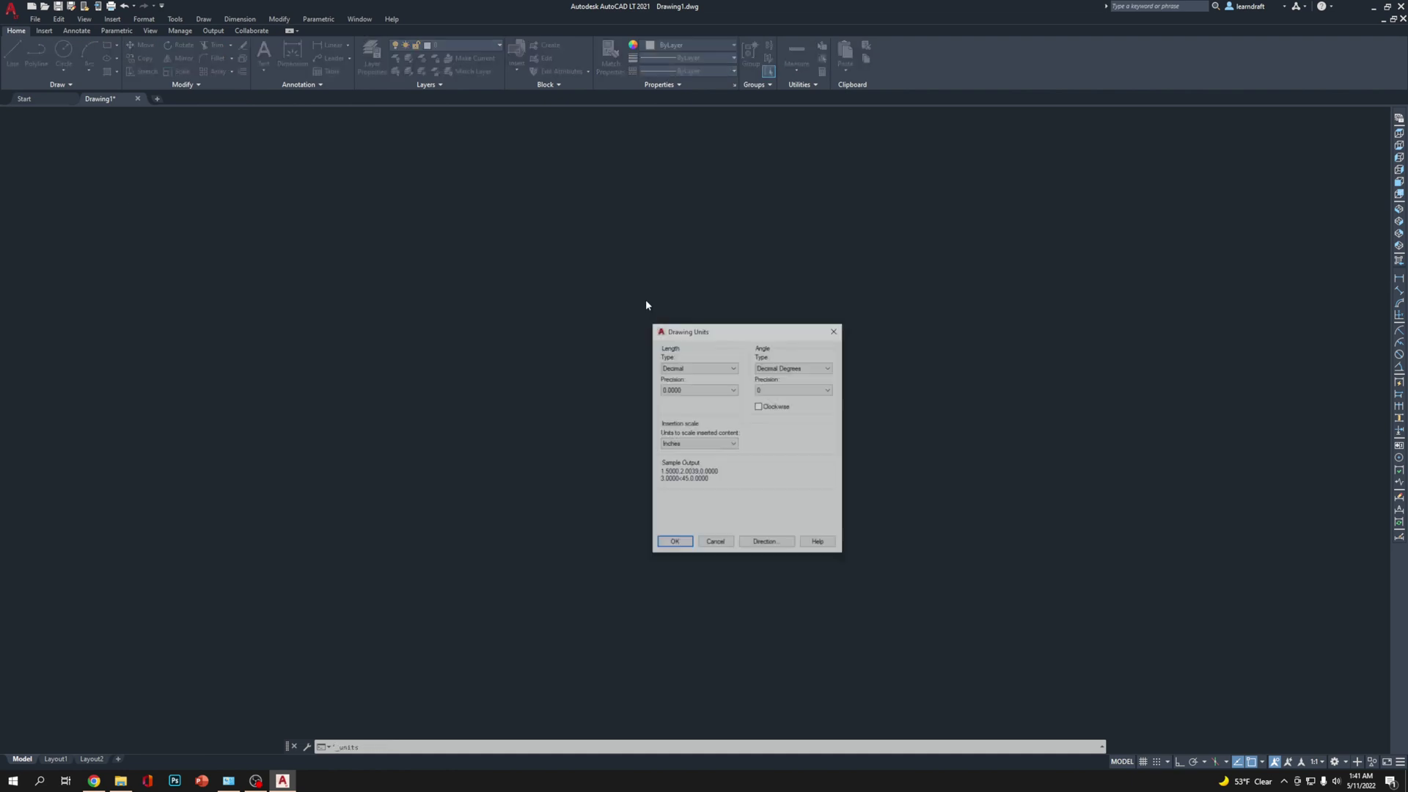
left_click(703, 369)
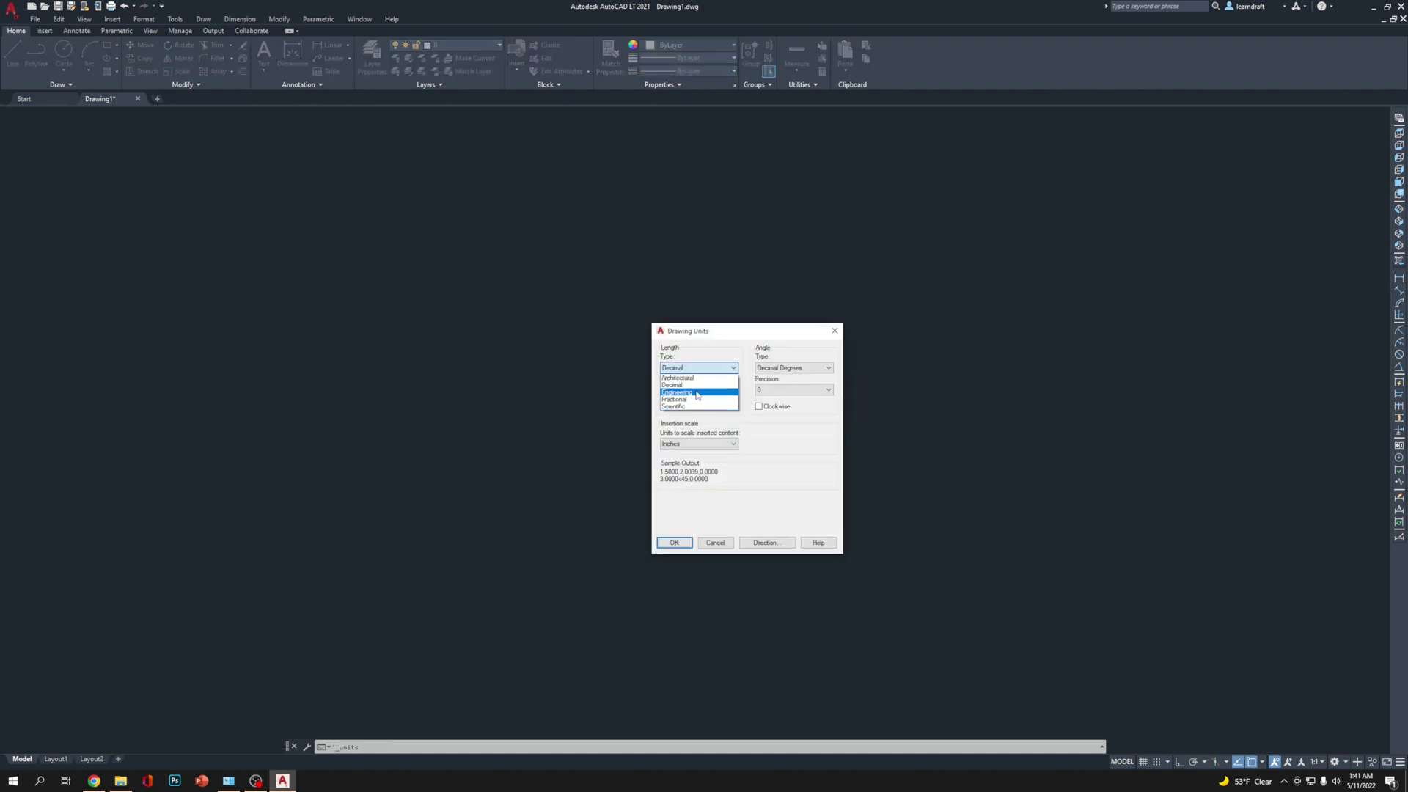
left_click(697, 393)
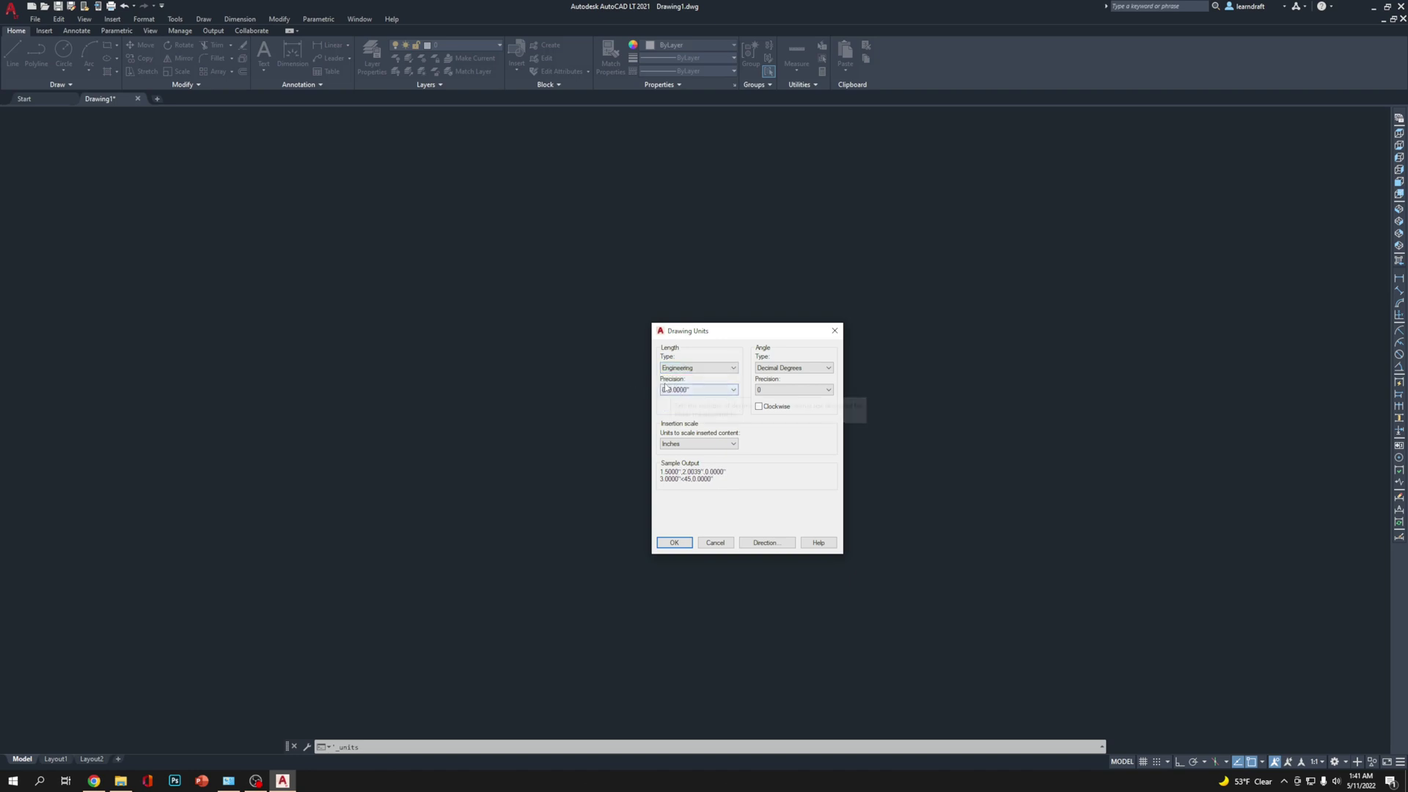
left_click(714, 393)
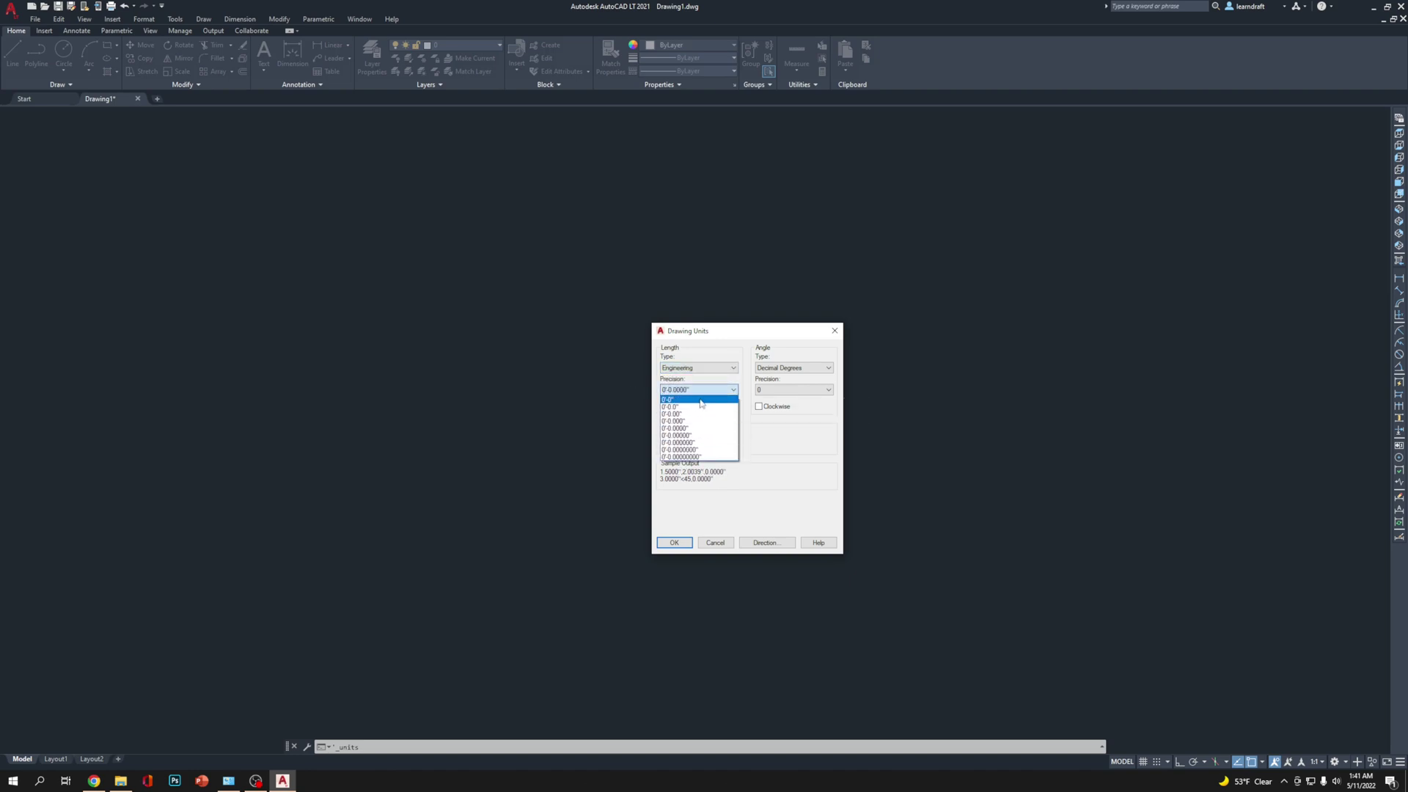
left_click(699, 398)
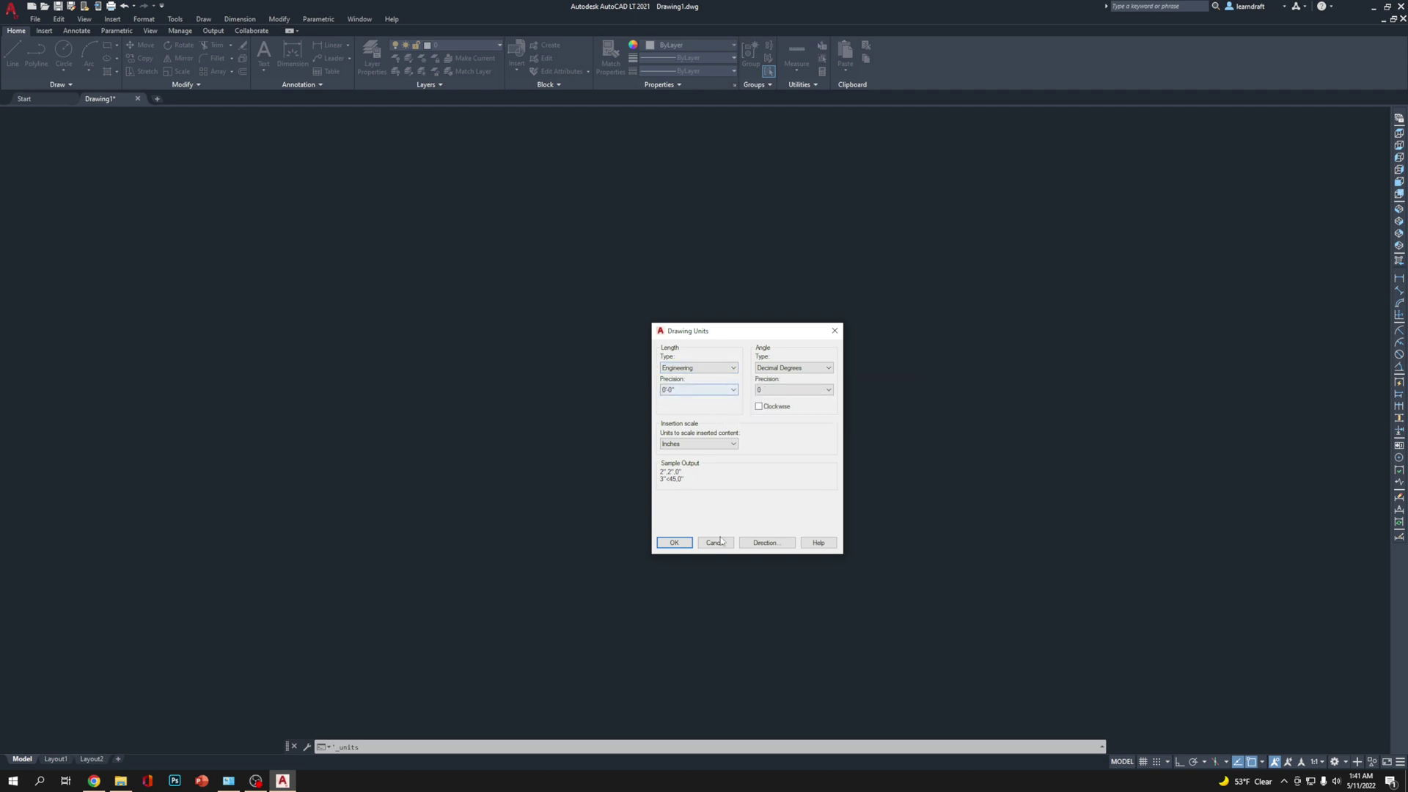
left_click(676, 543)
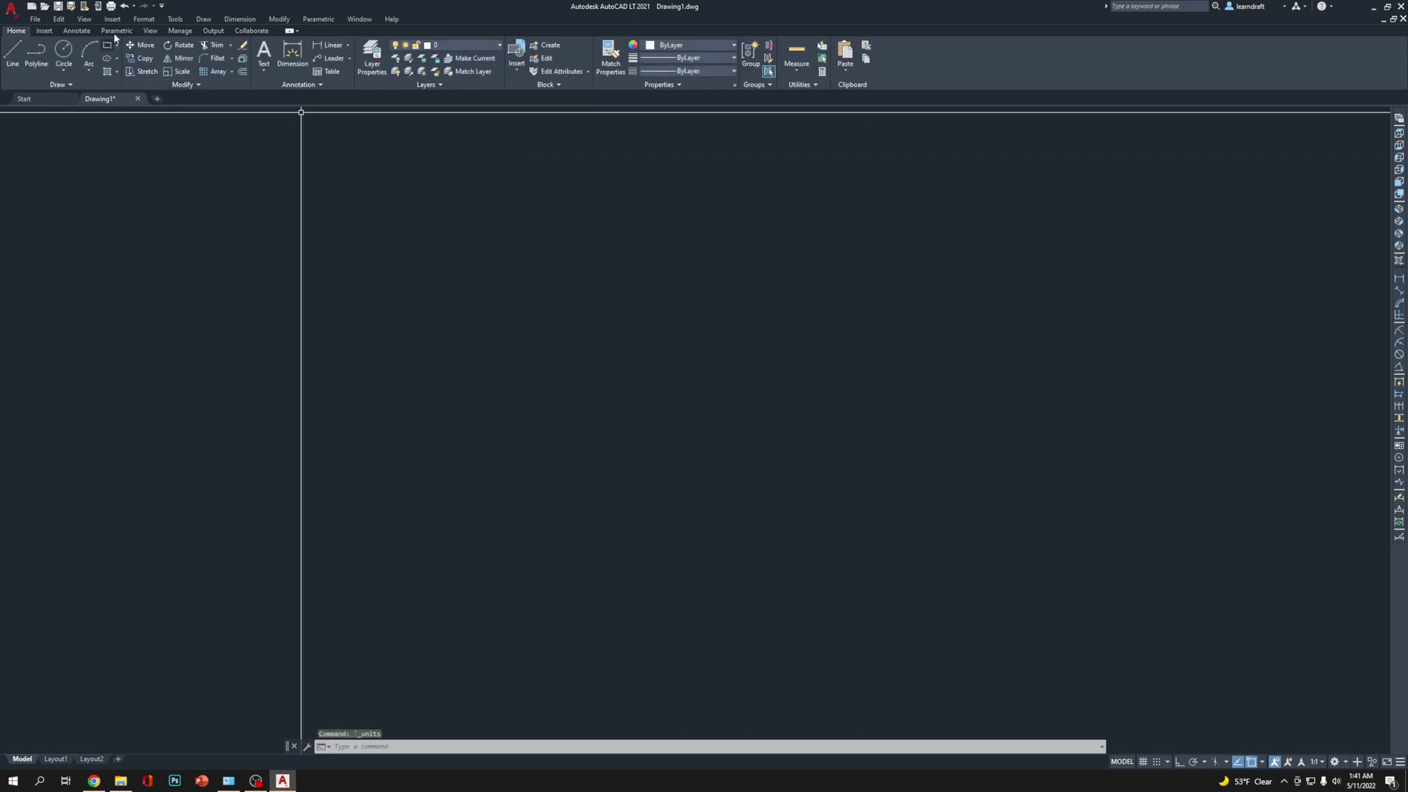
Set the point style to the circle-with-X marker at 5% relative to screen
left_click(144, 20)
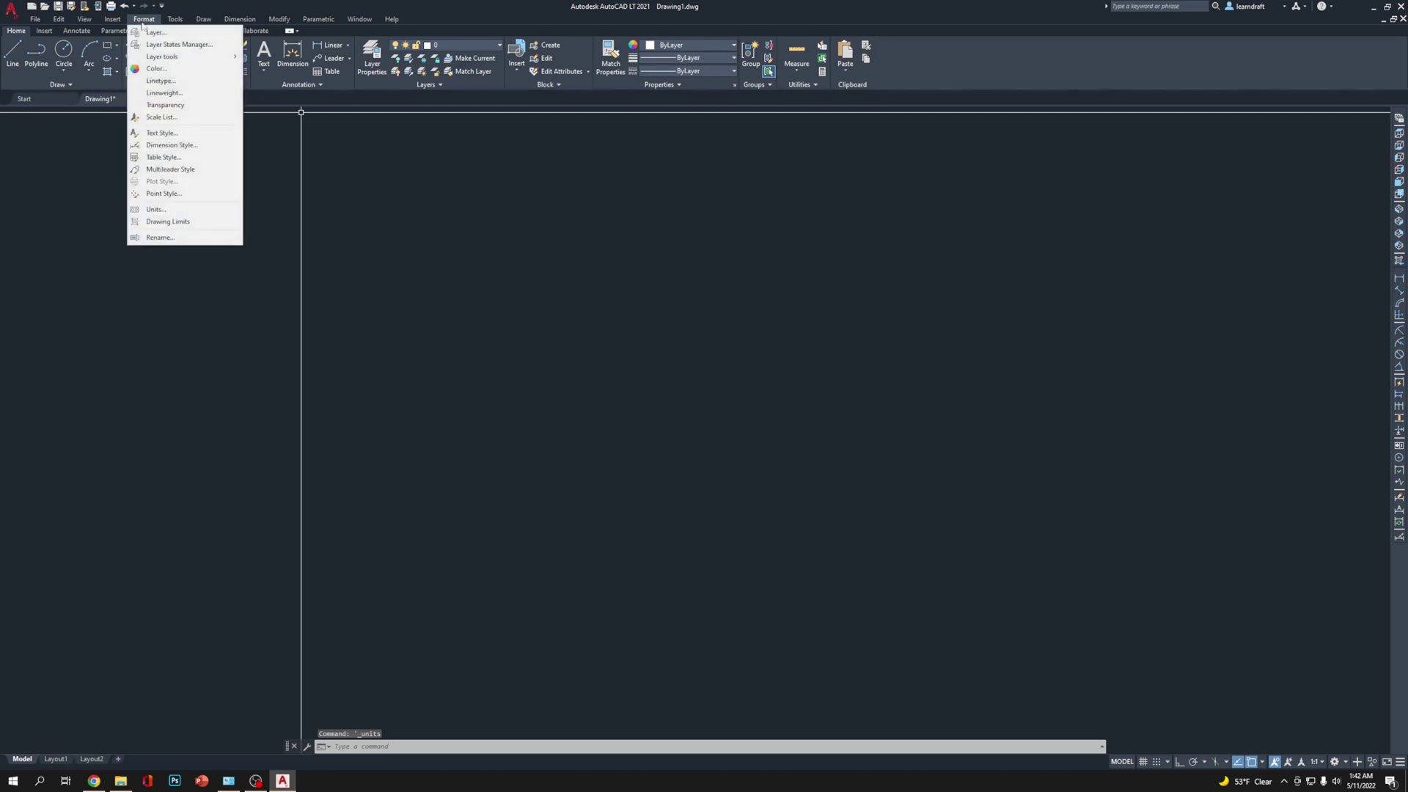
left_click(176, 194)
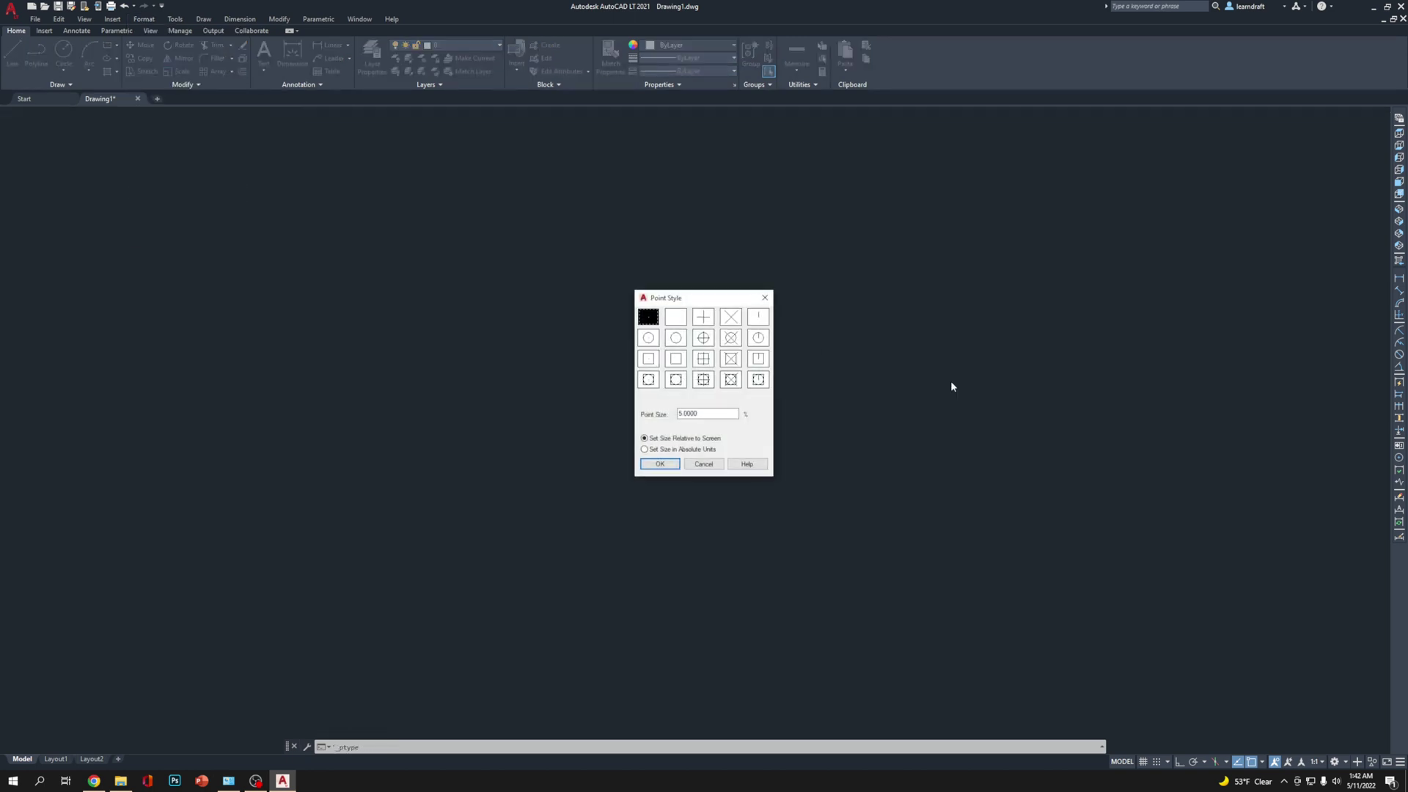
left_click(730, 337)
left_click(659, 463)
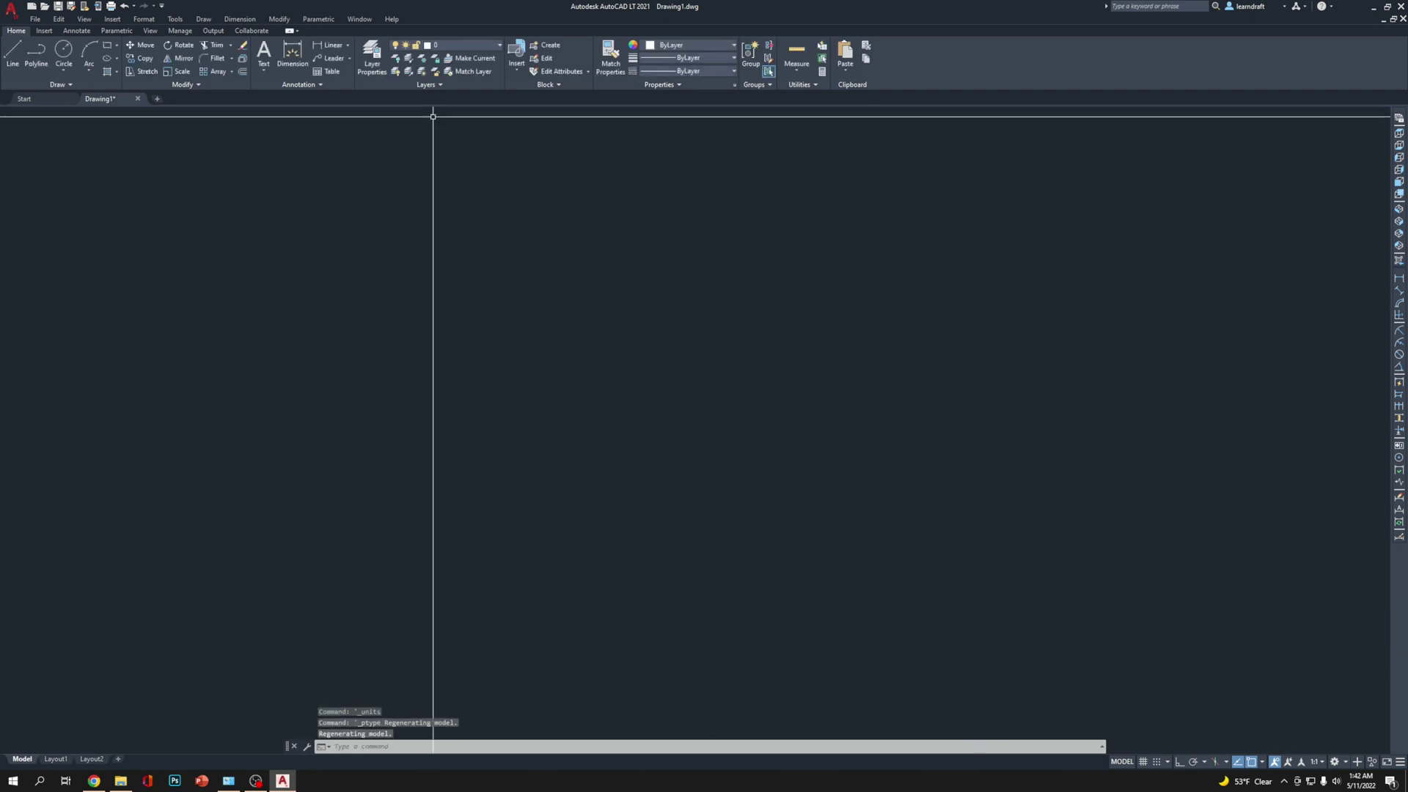
left_click(144, 19)
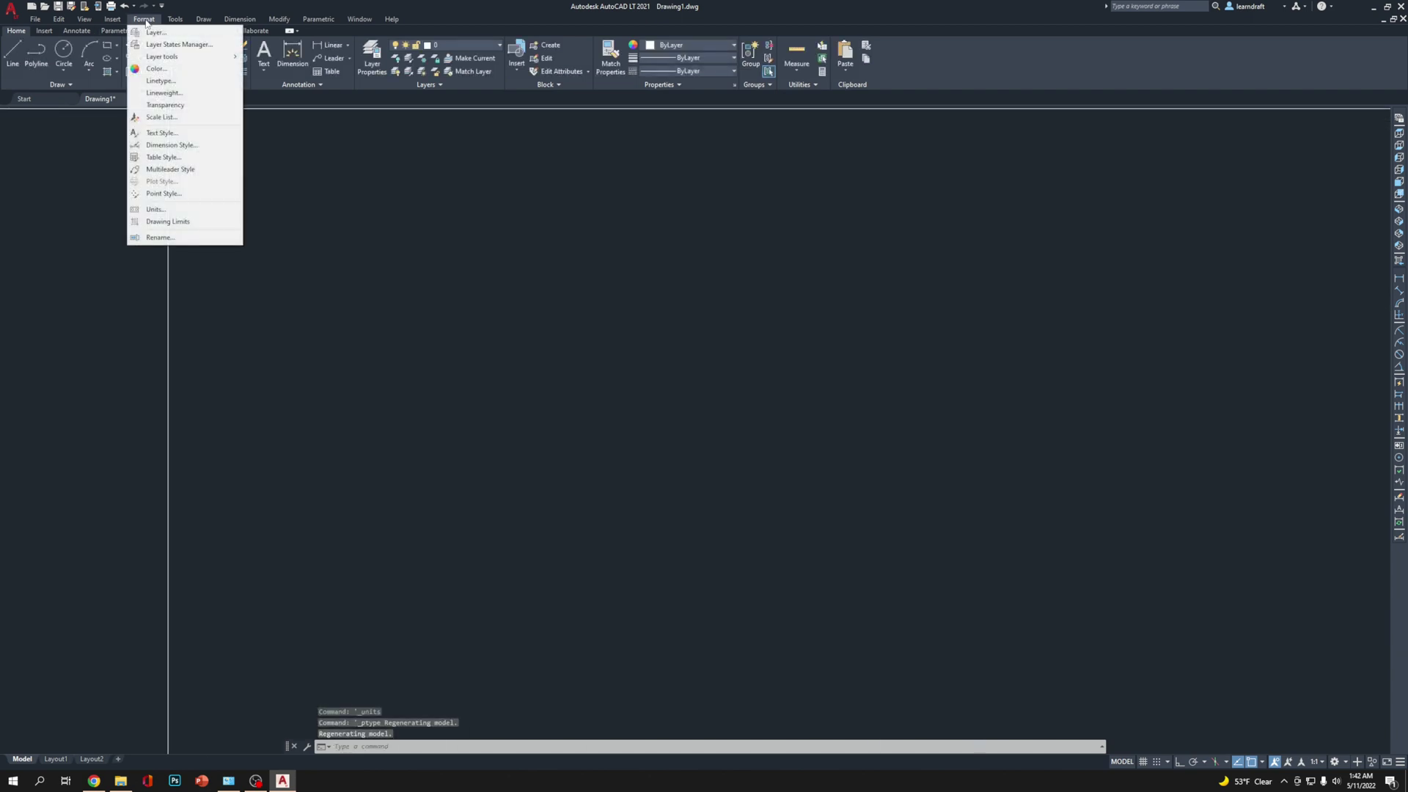
Start a new dimension style from Standard, replacing the 'Copy of Standard' name
left_click(176, 147)
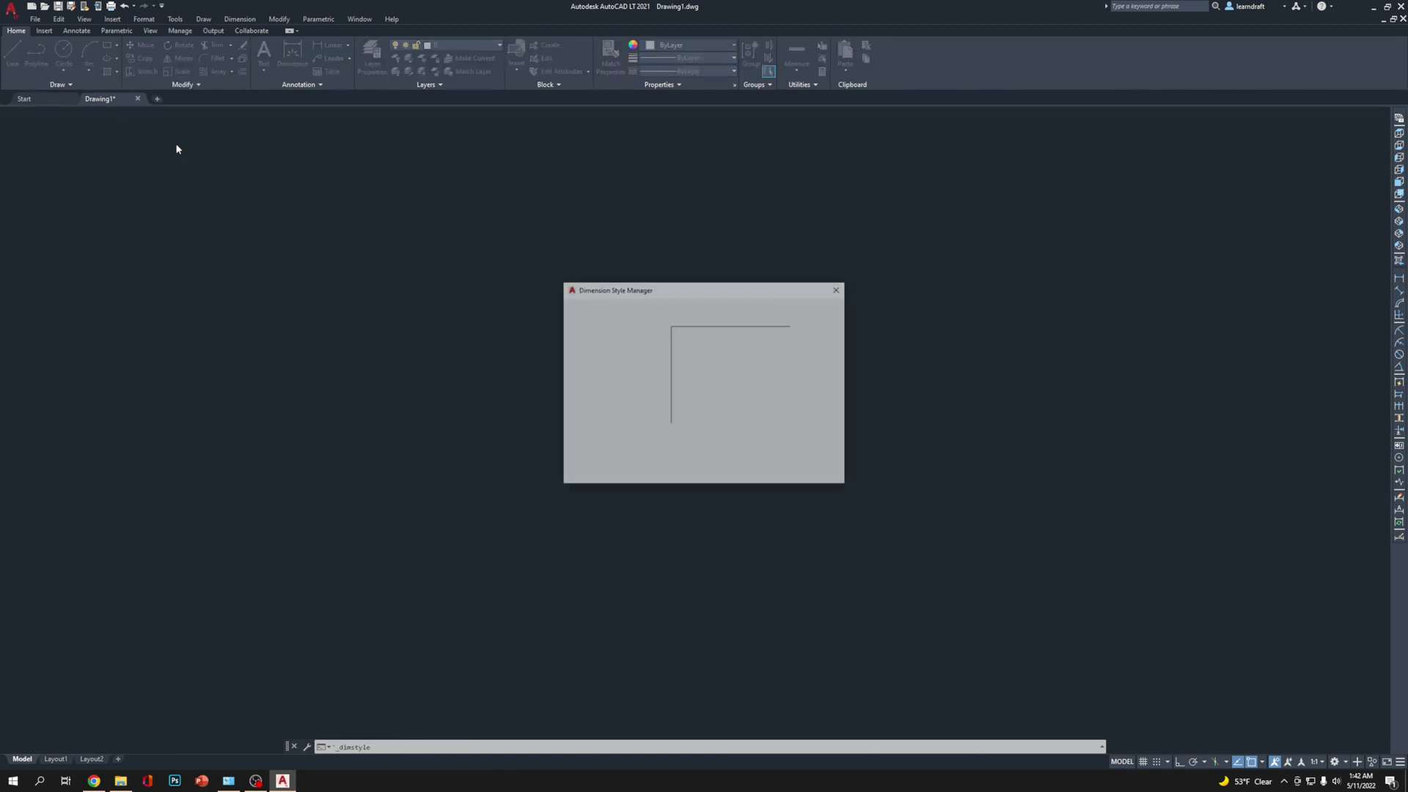
left_click_drag(722, 288, 755, 278)
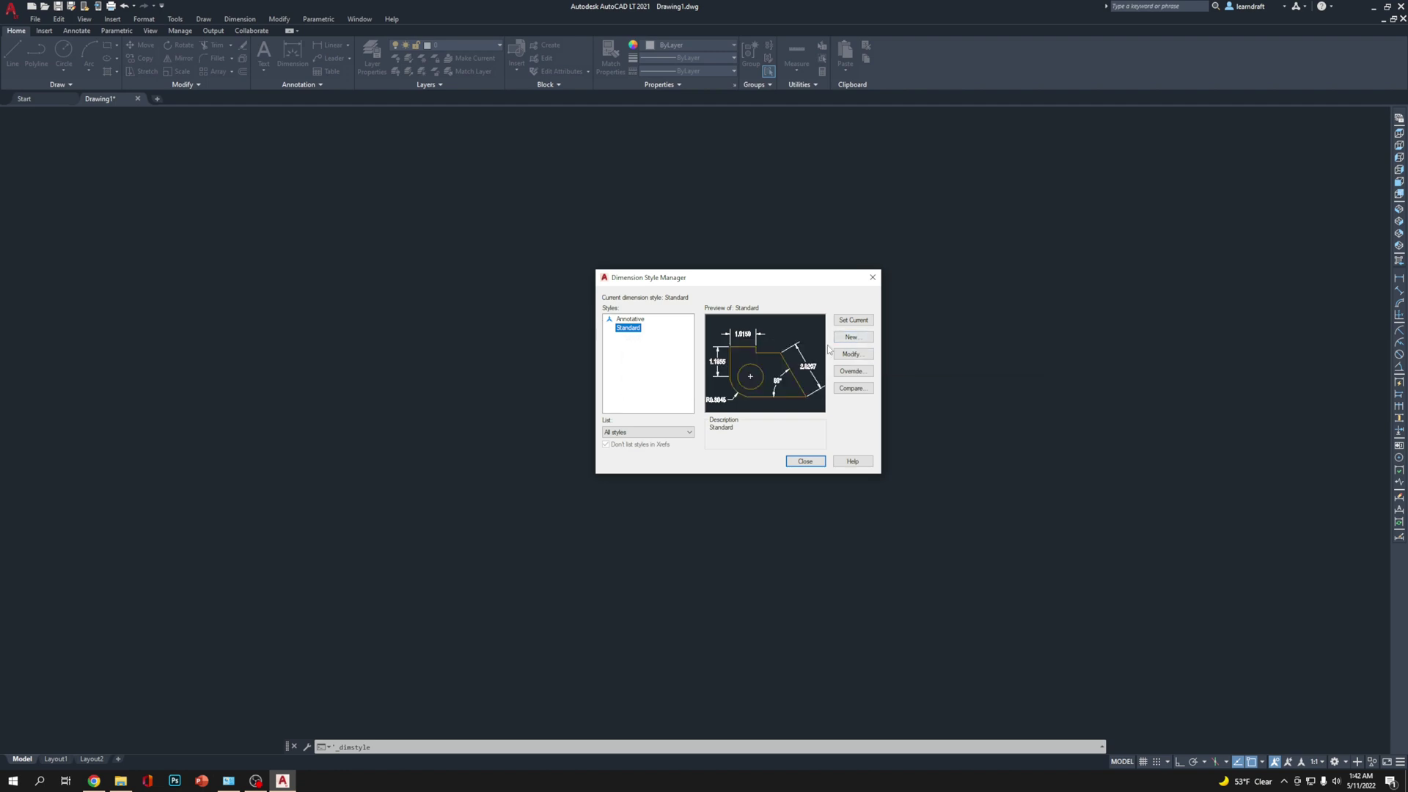
left_click(853, 337)
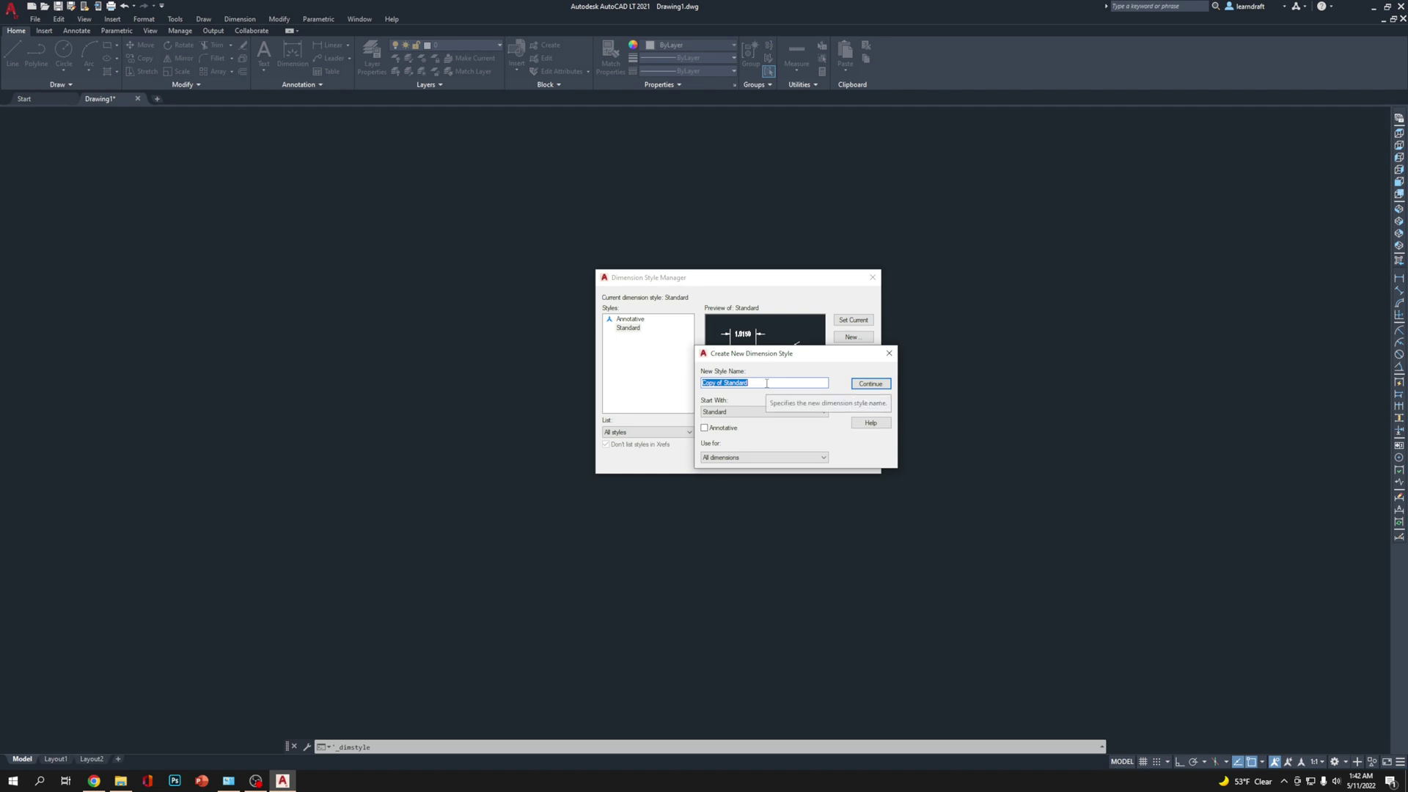
key("BackSpace")
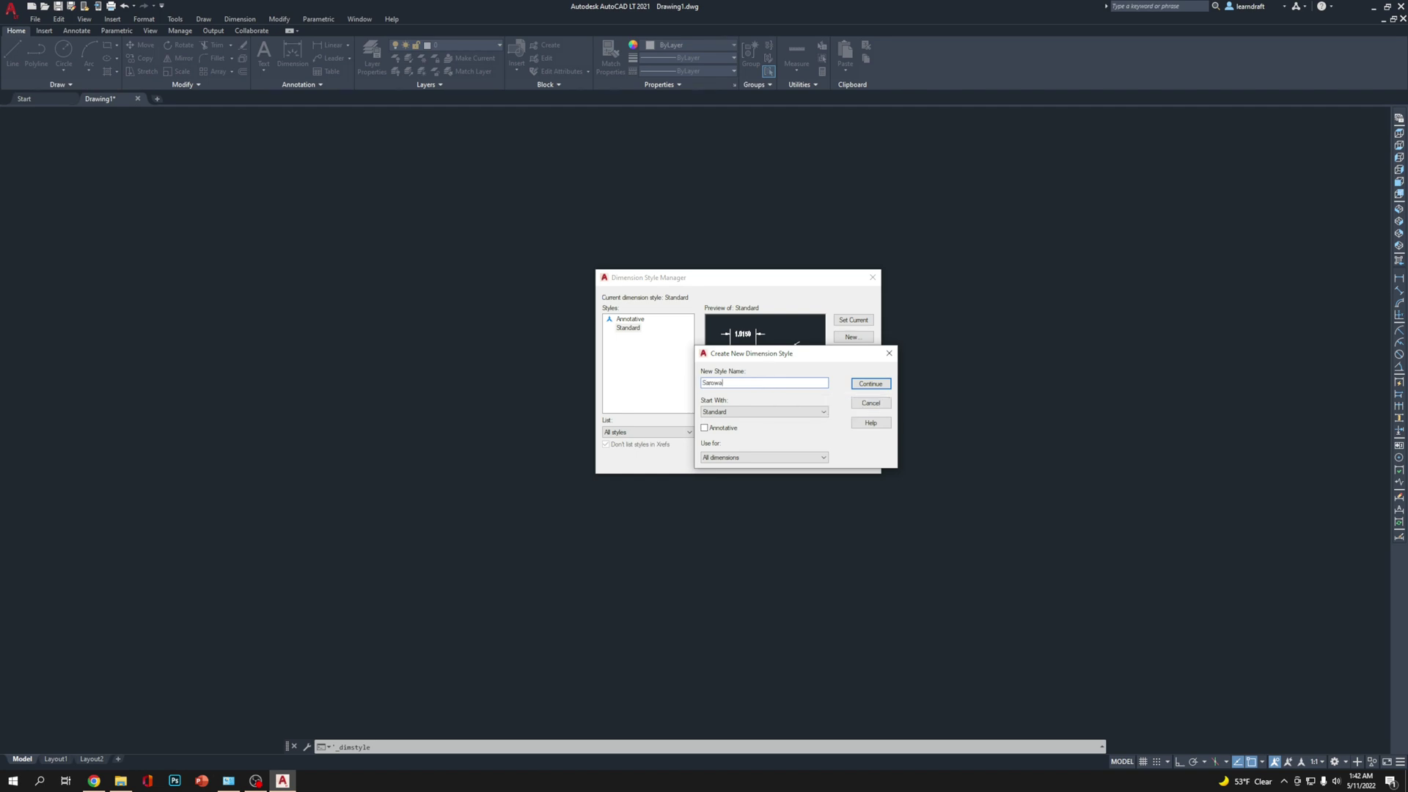
left_click(871, 384)
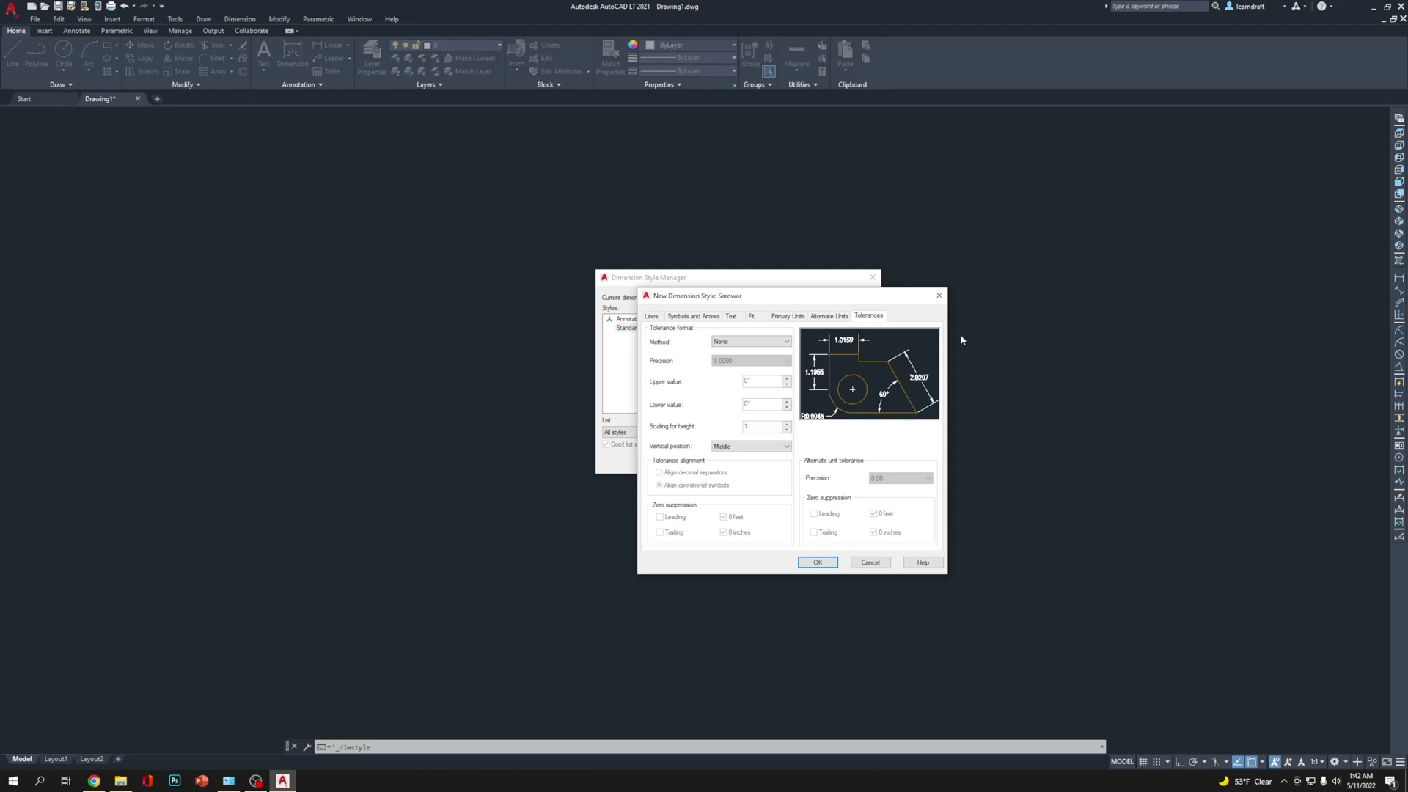
Show the dimension and extension line settings of the new dimension style
left_click_drag(809, 294, 760, 283)
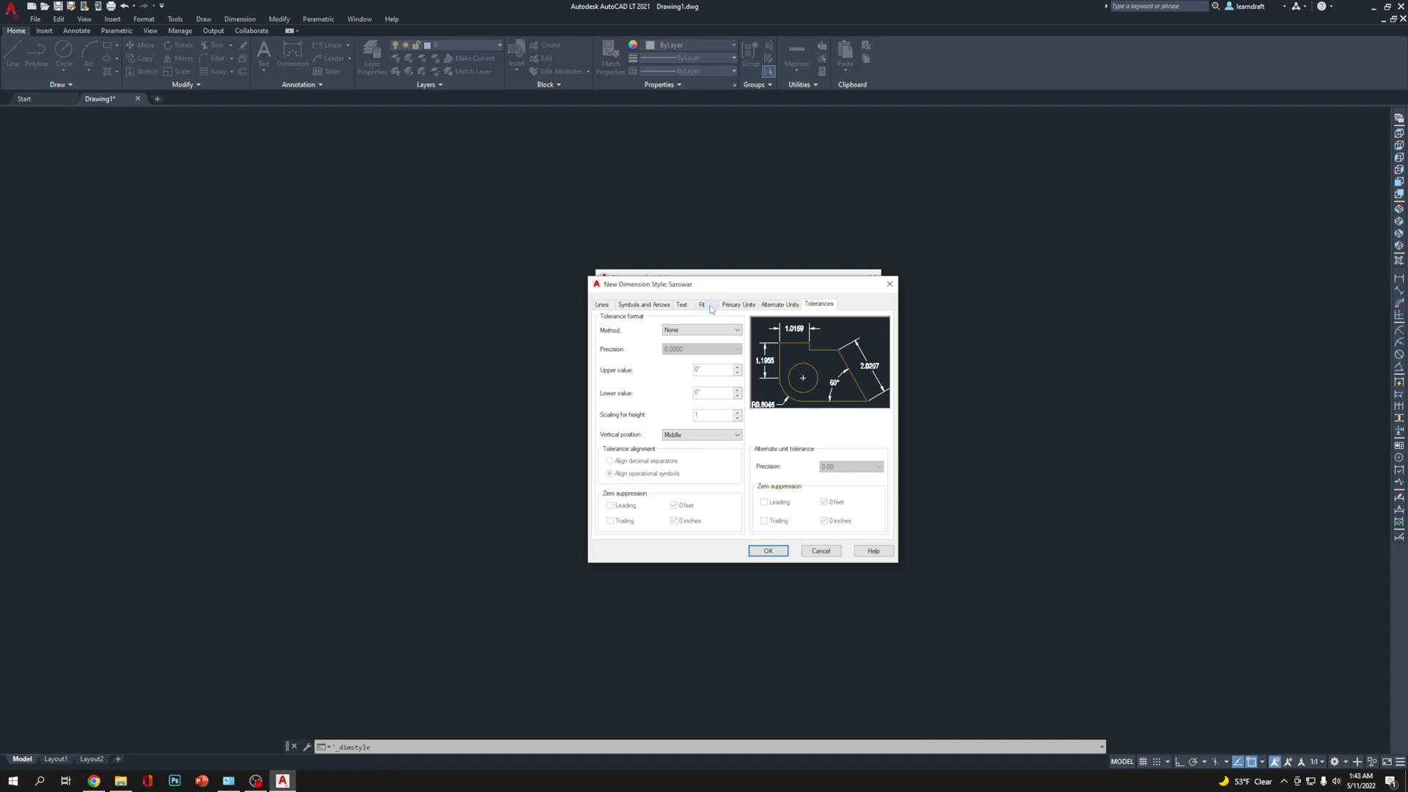
left_click(605, 307)
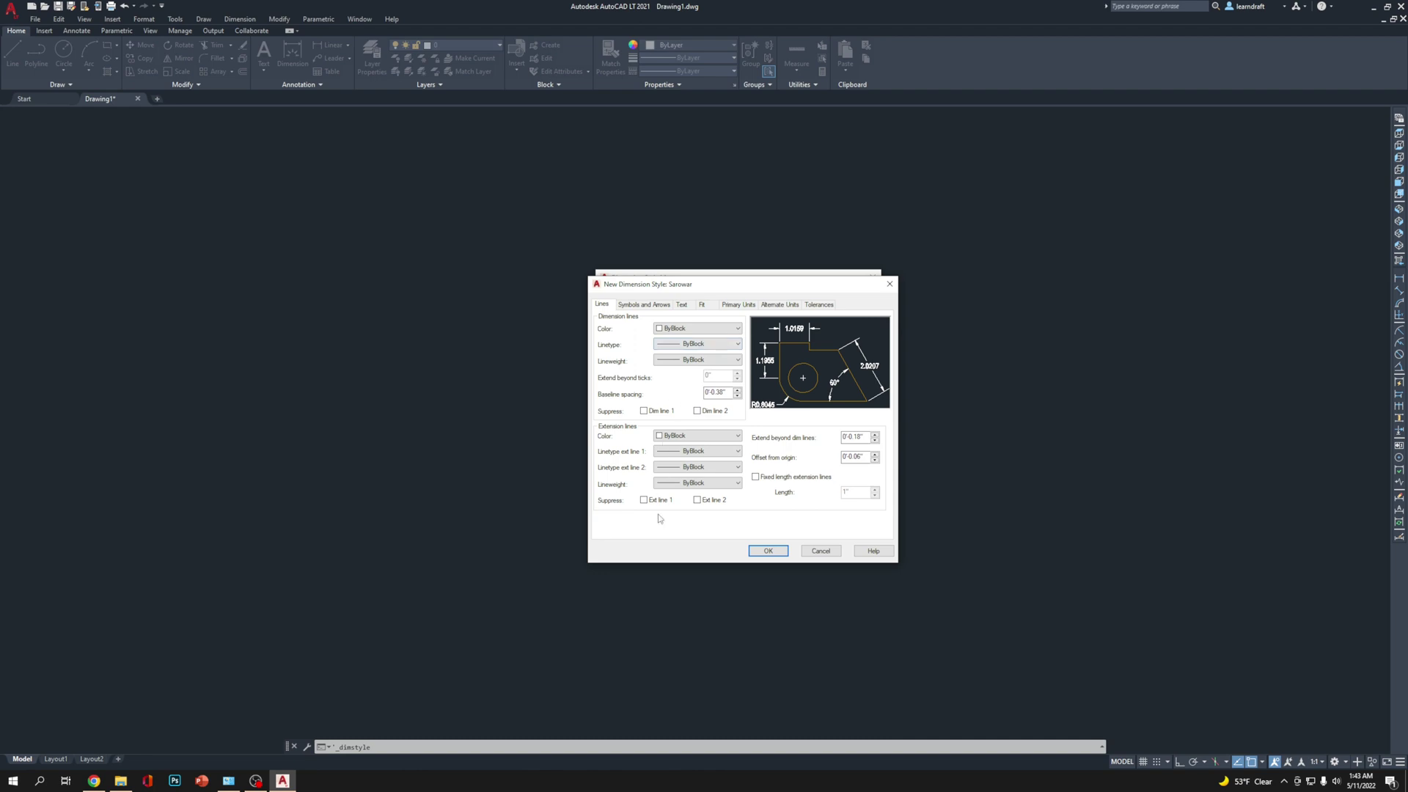
Keep Closed filled arrowheads and set the arrow size to 1
left_click(645, 305)
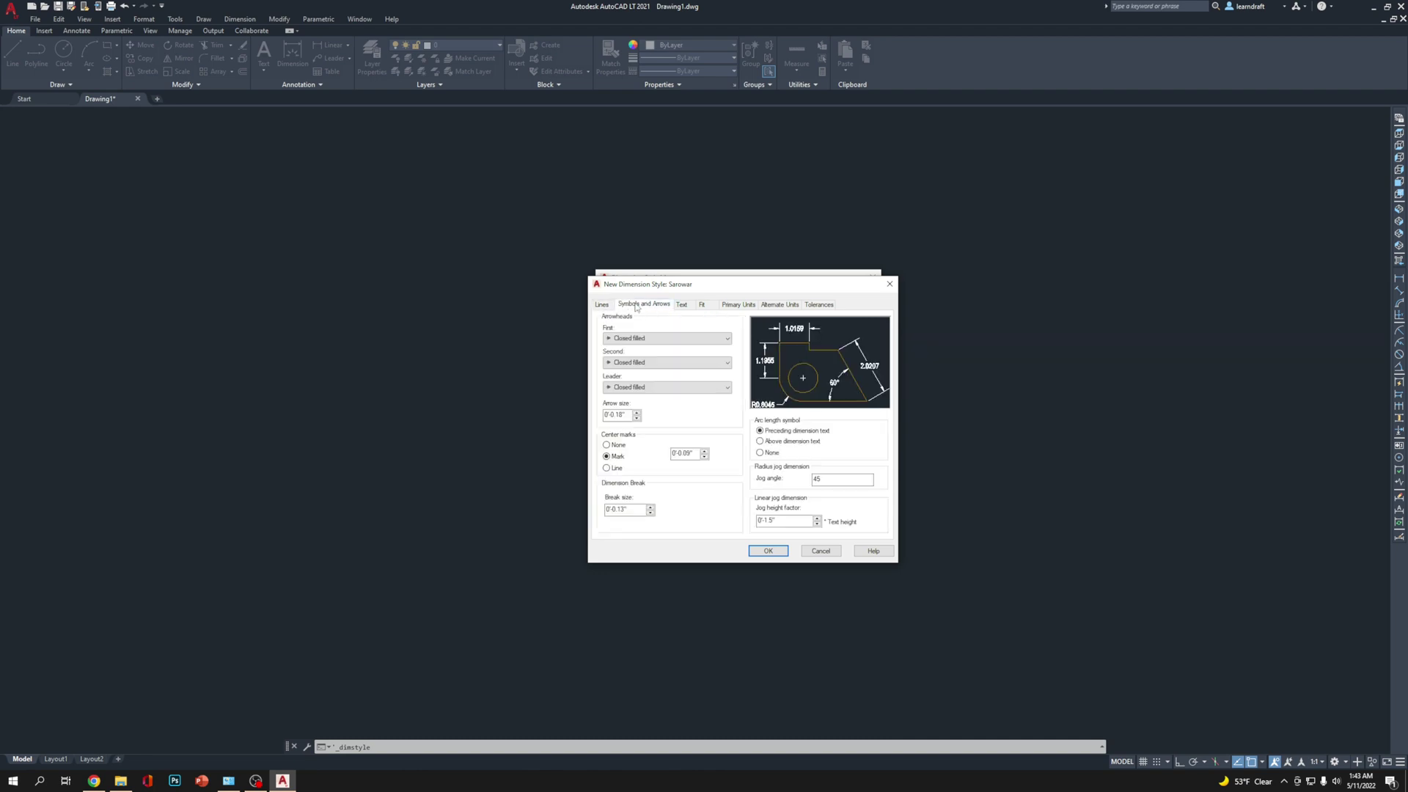
left_click(689, 338)
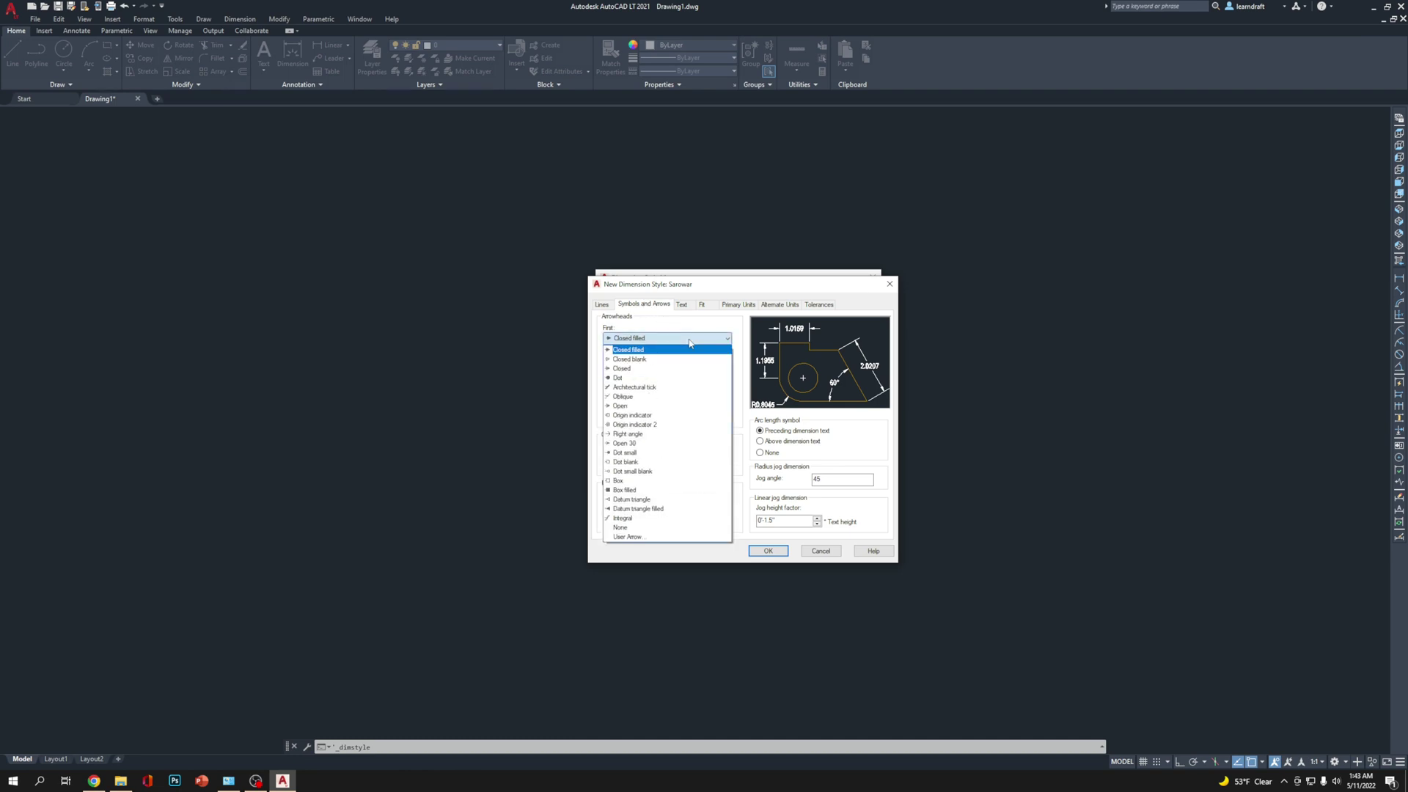
left_click(689, 342)
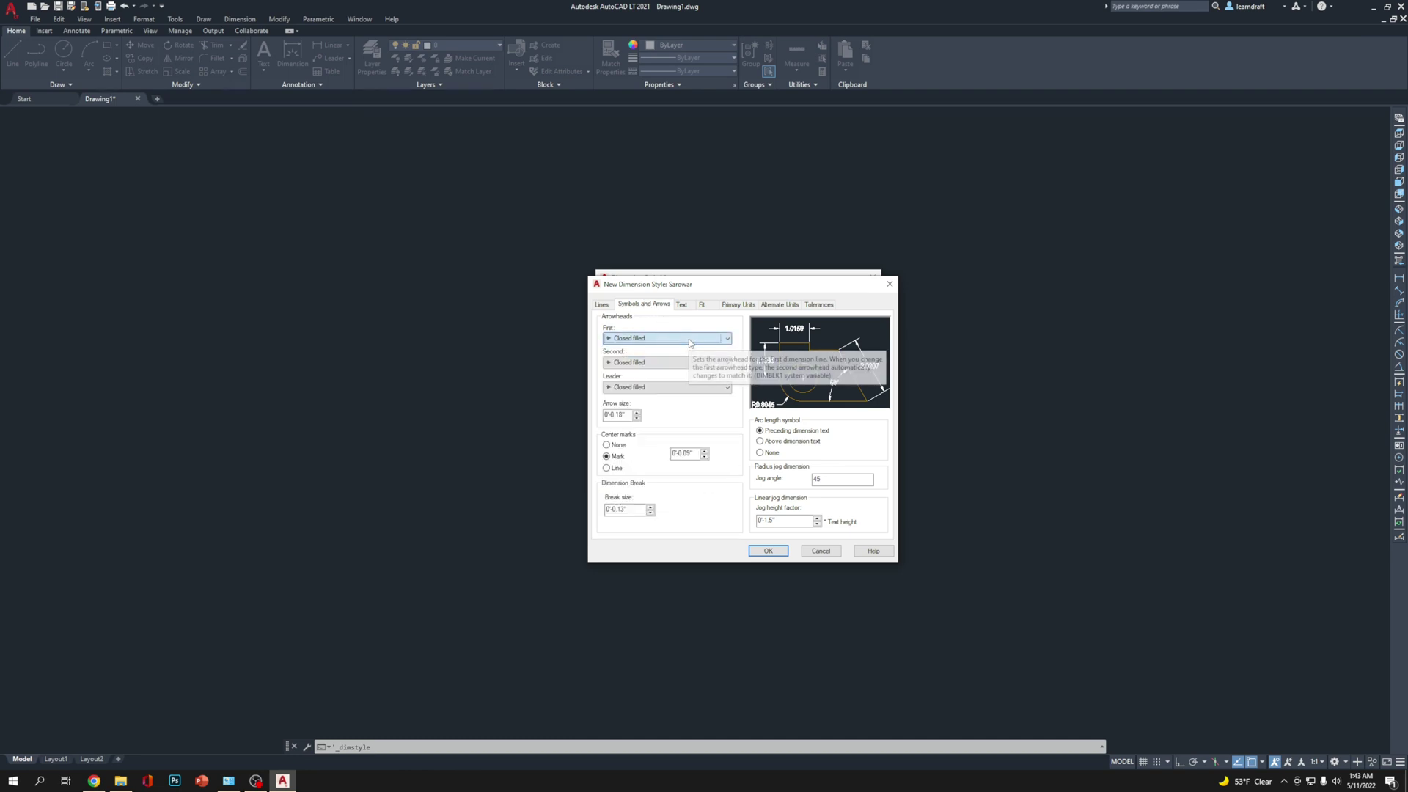
double_click(623, 416)
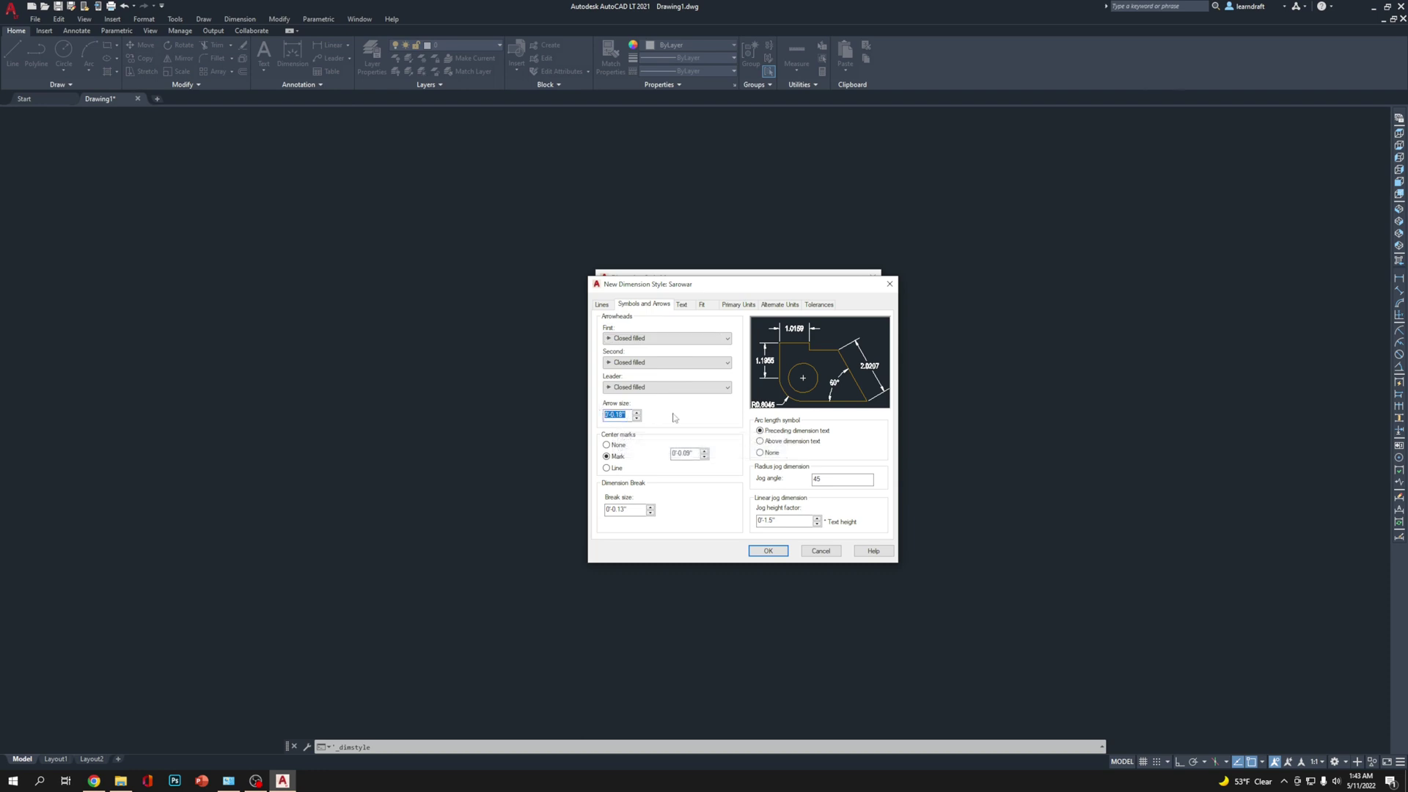
type("1")
key("Tab")
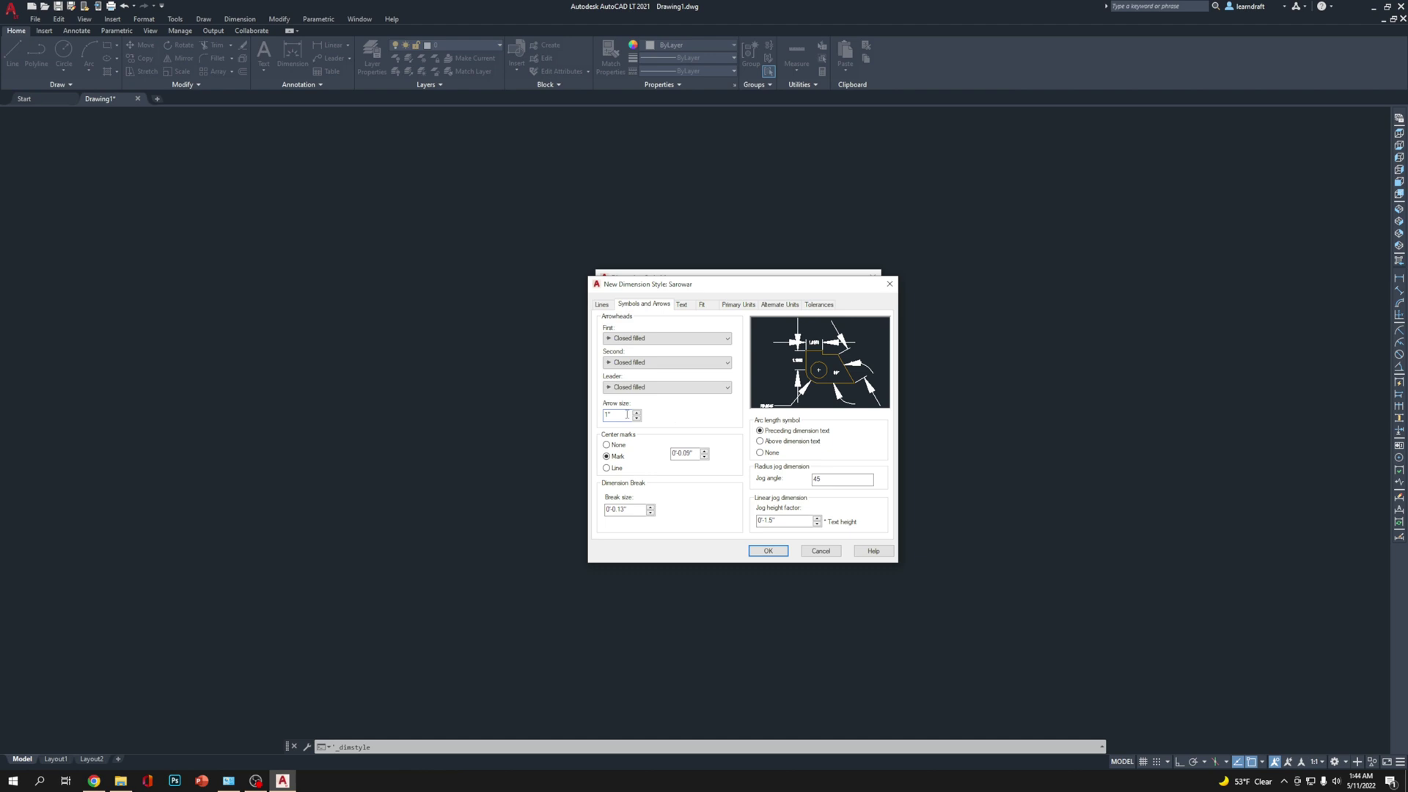
key("shift+Tab")
type("1")
Place the arc length symbol above the dimension text and clear the old break size
left_click(759, 430)
left_click(809, 442)
left_click_drag(629, 508, 590, 509)
key("BackSpace")
left_click(683, 305)
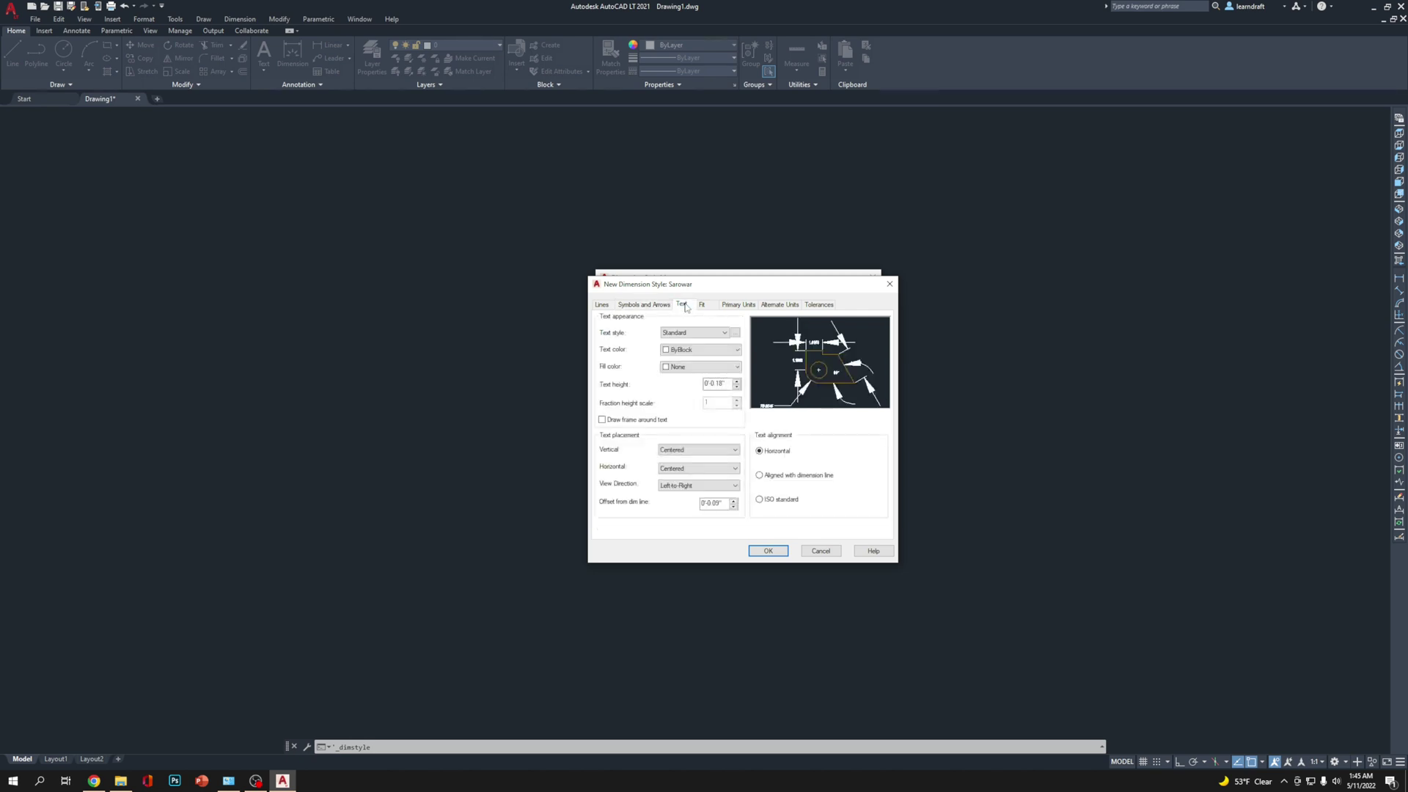
Keep Standard as the dimension text style and set text height to 1"
left_click(726, 334)
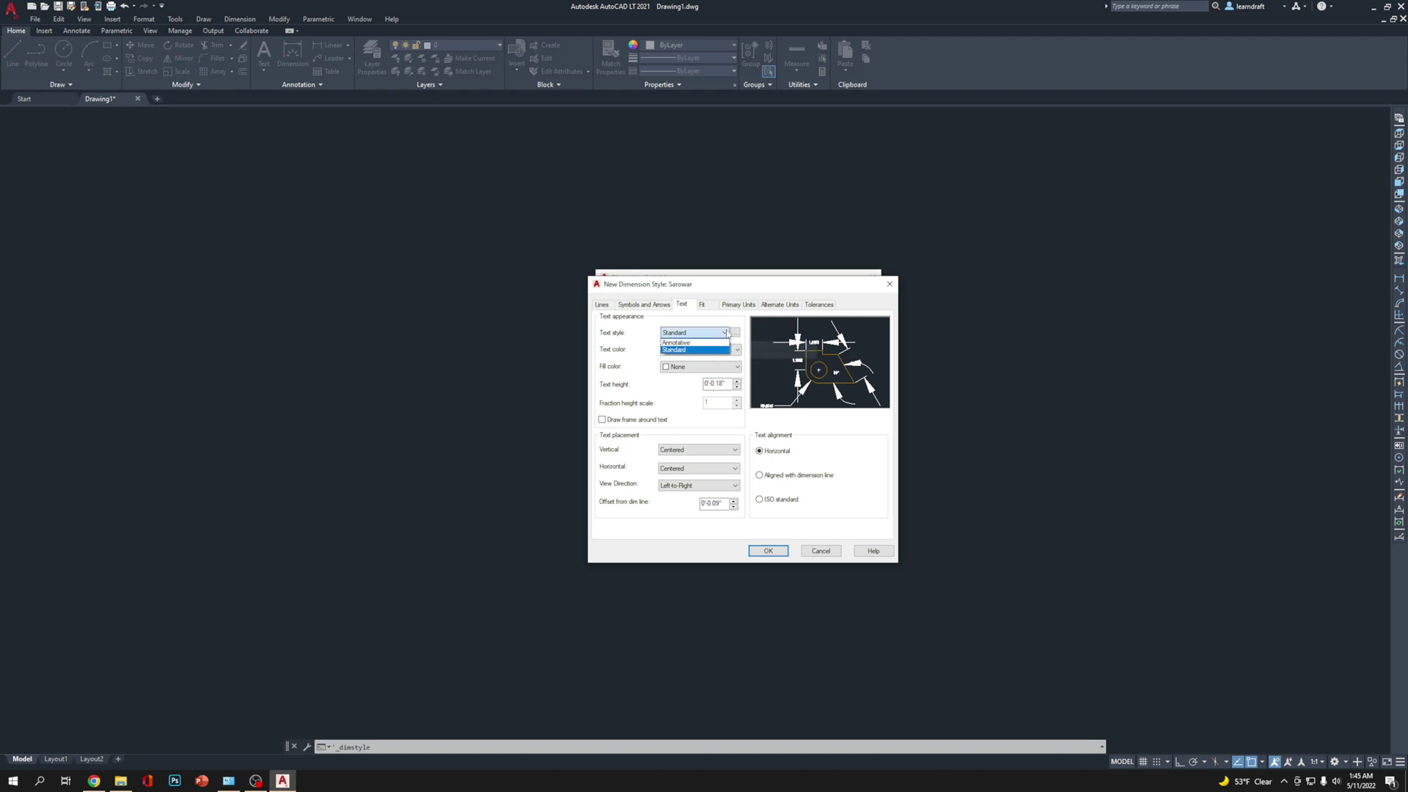
left_click(725, 334)
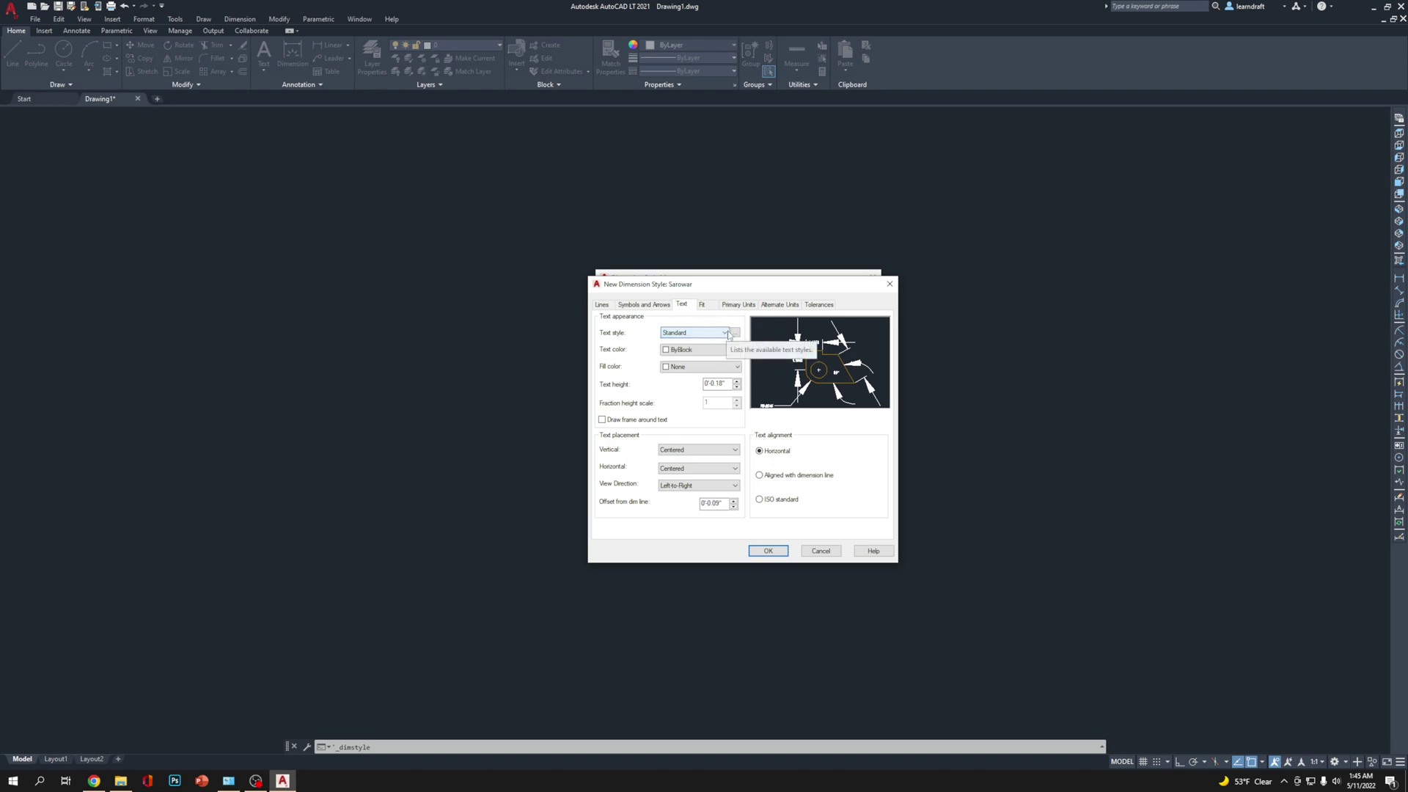
left_click(736, 332)
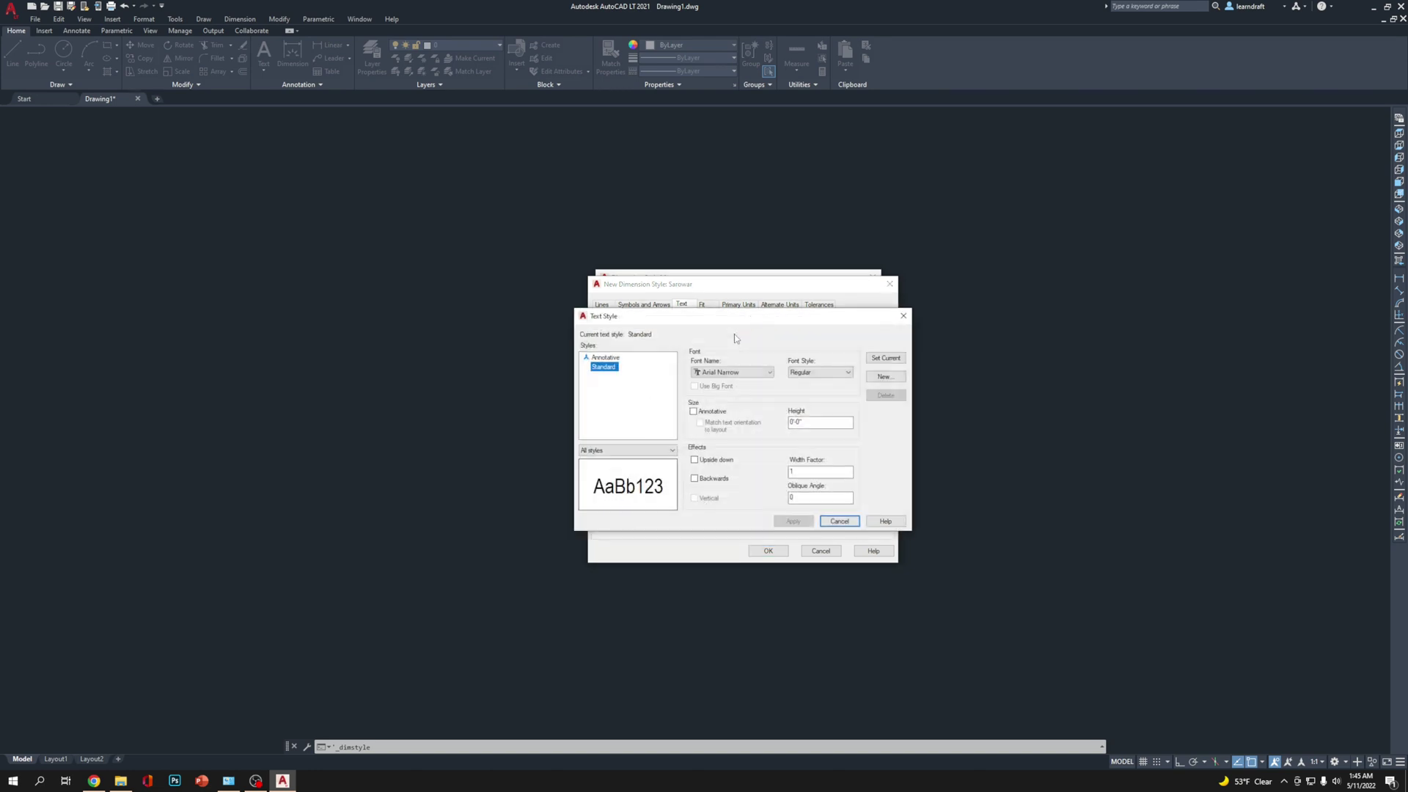
left_click(904, 316)
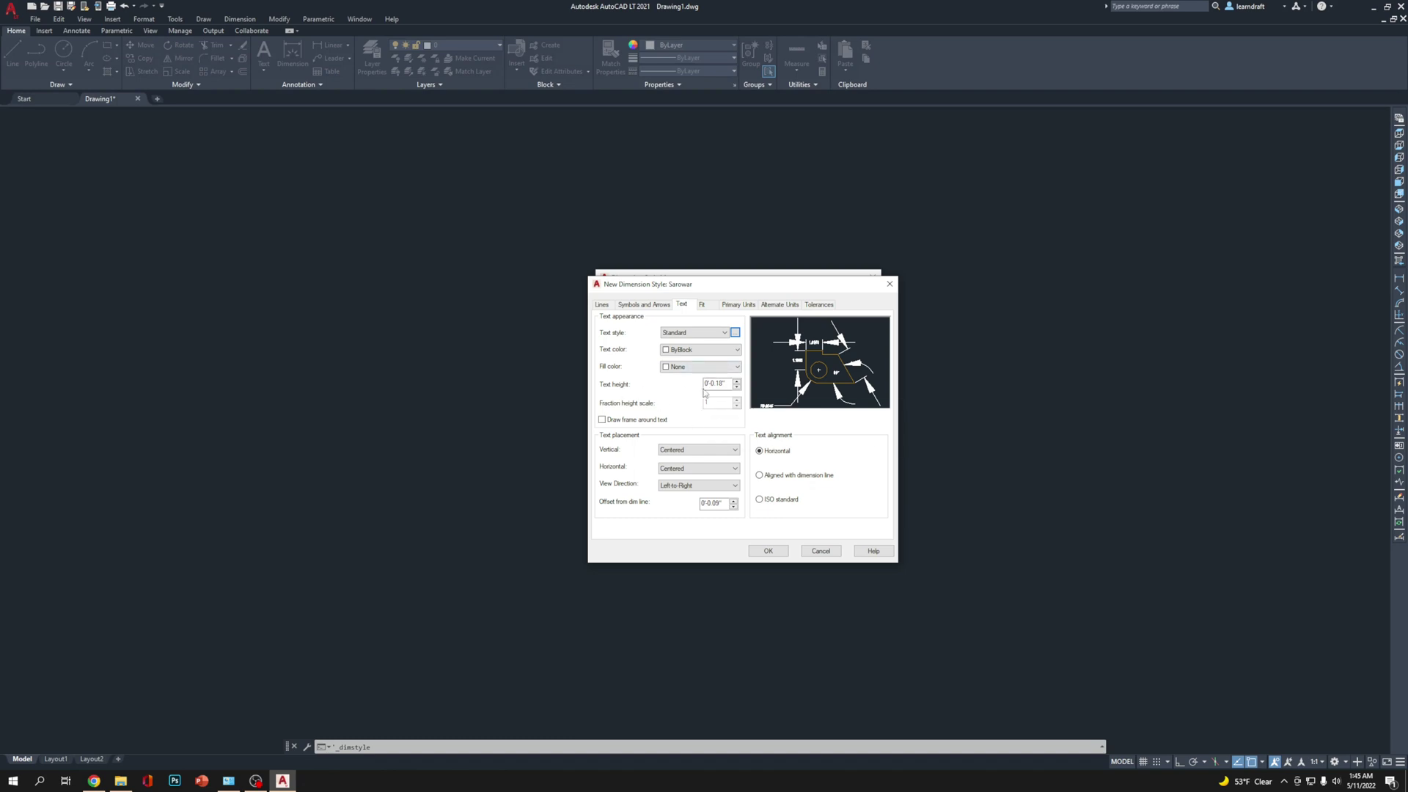
double_click(729, 383)
type("1\"")
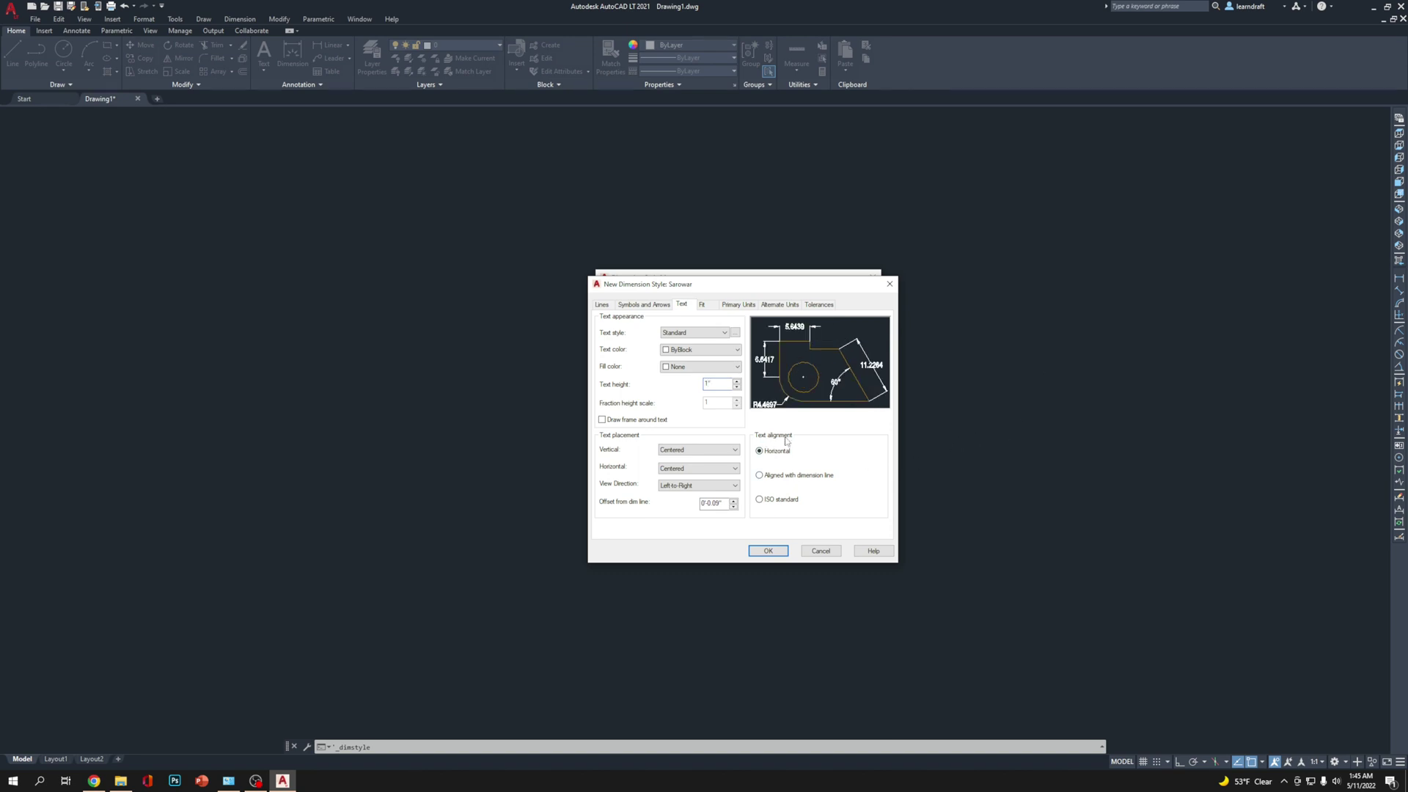
Align text with the dimension line, place it Above, and keep horizontal placement Centered
left_click(822, 478)
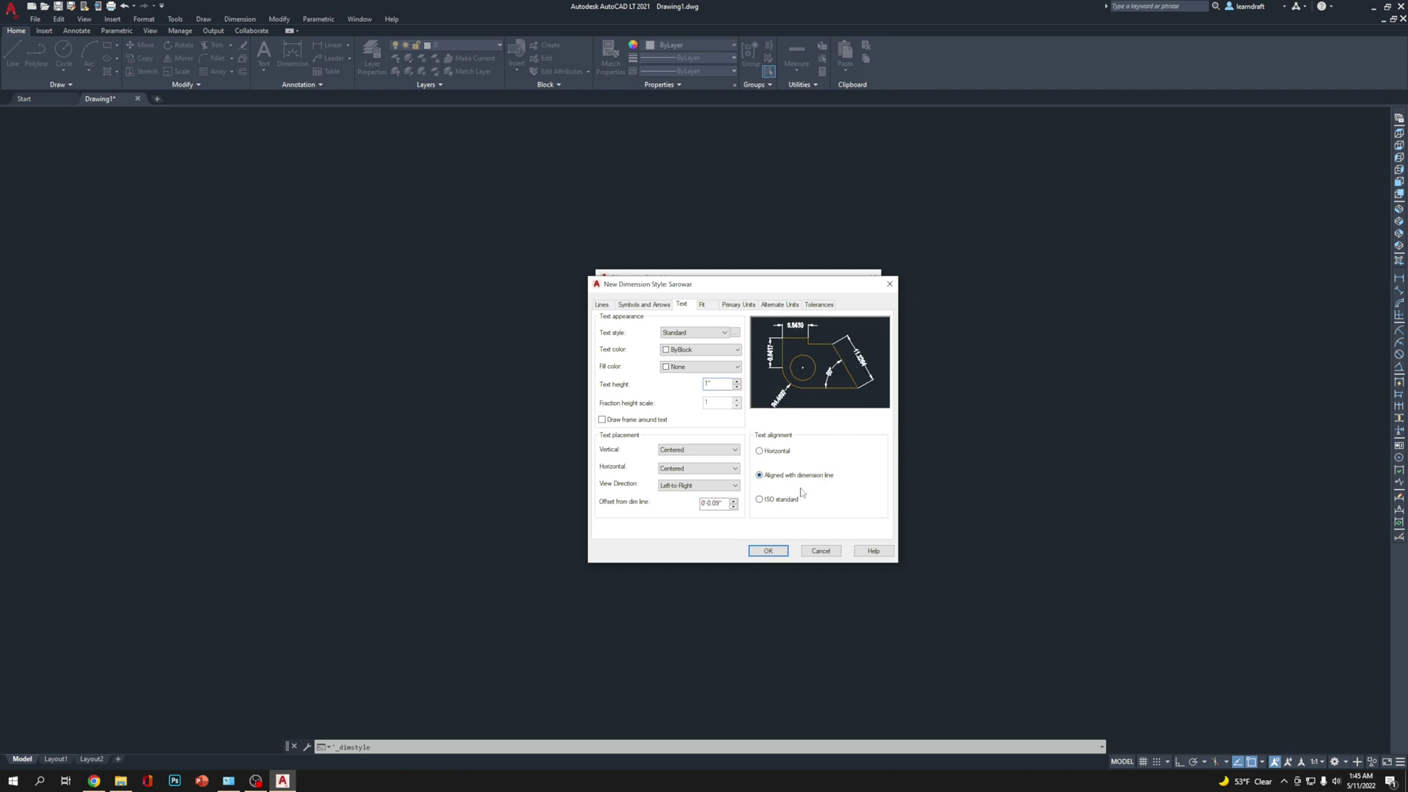
left_click(781, 500)
left_click(783, 481)
left_click(714, 456)
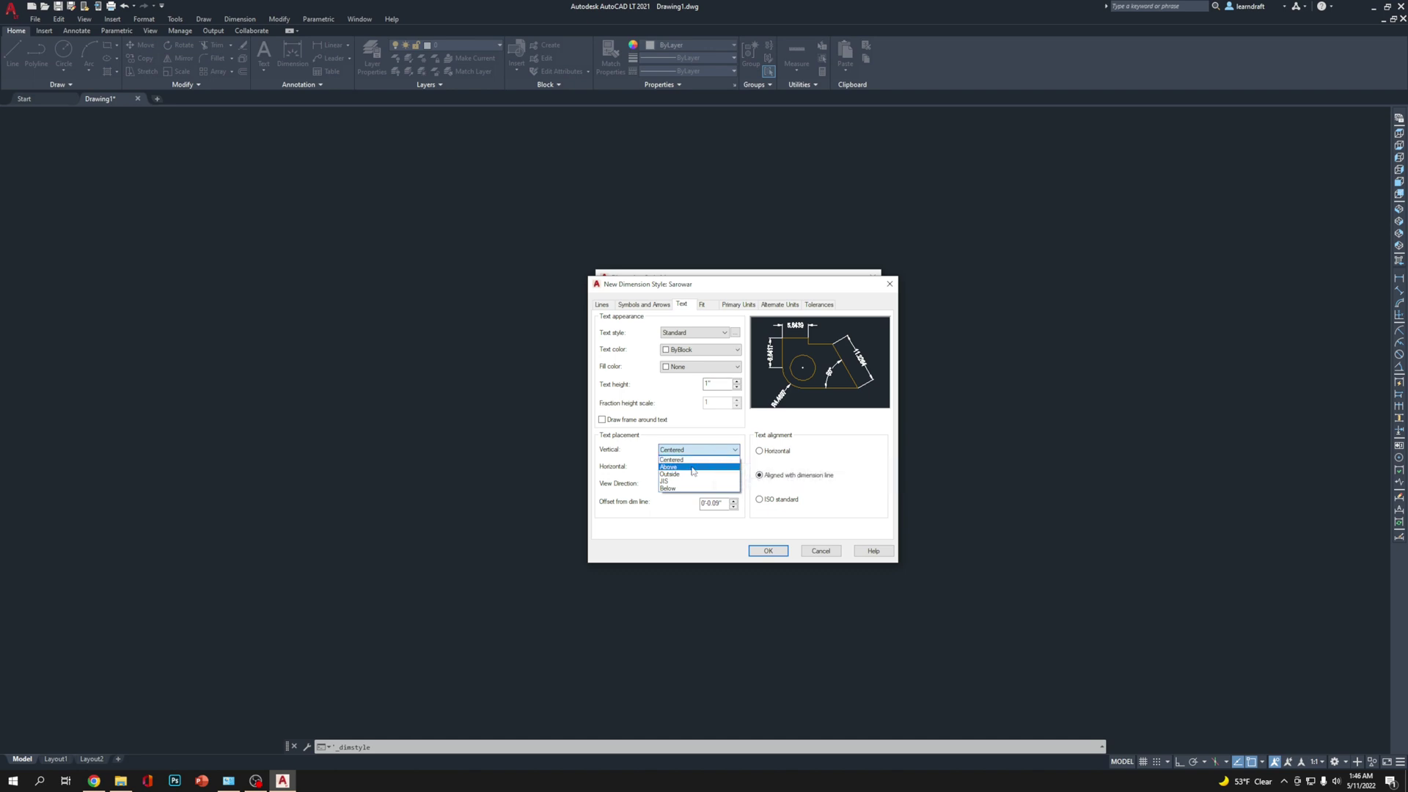
left_click(693, 467)
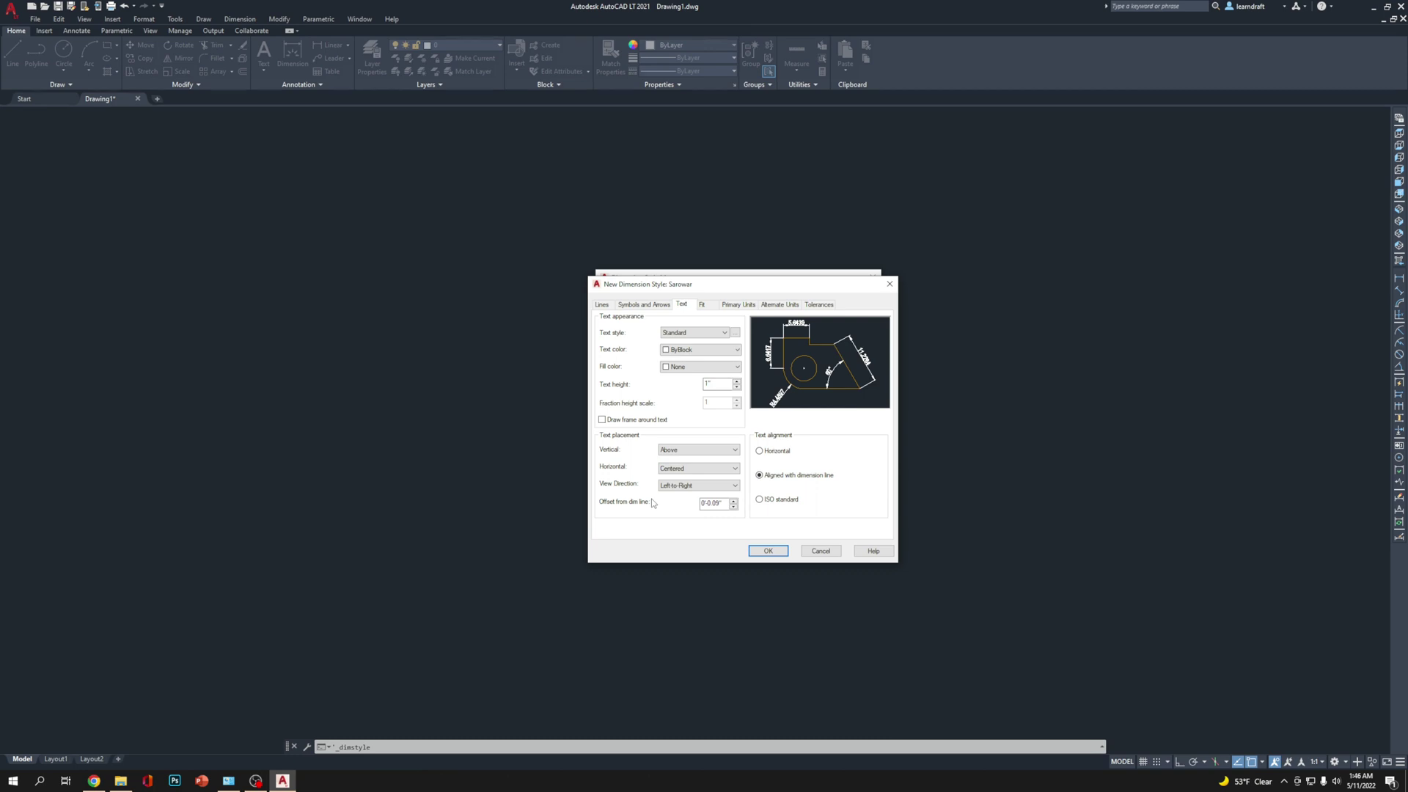
left_click(682, 469)
left_click(683, 477)
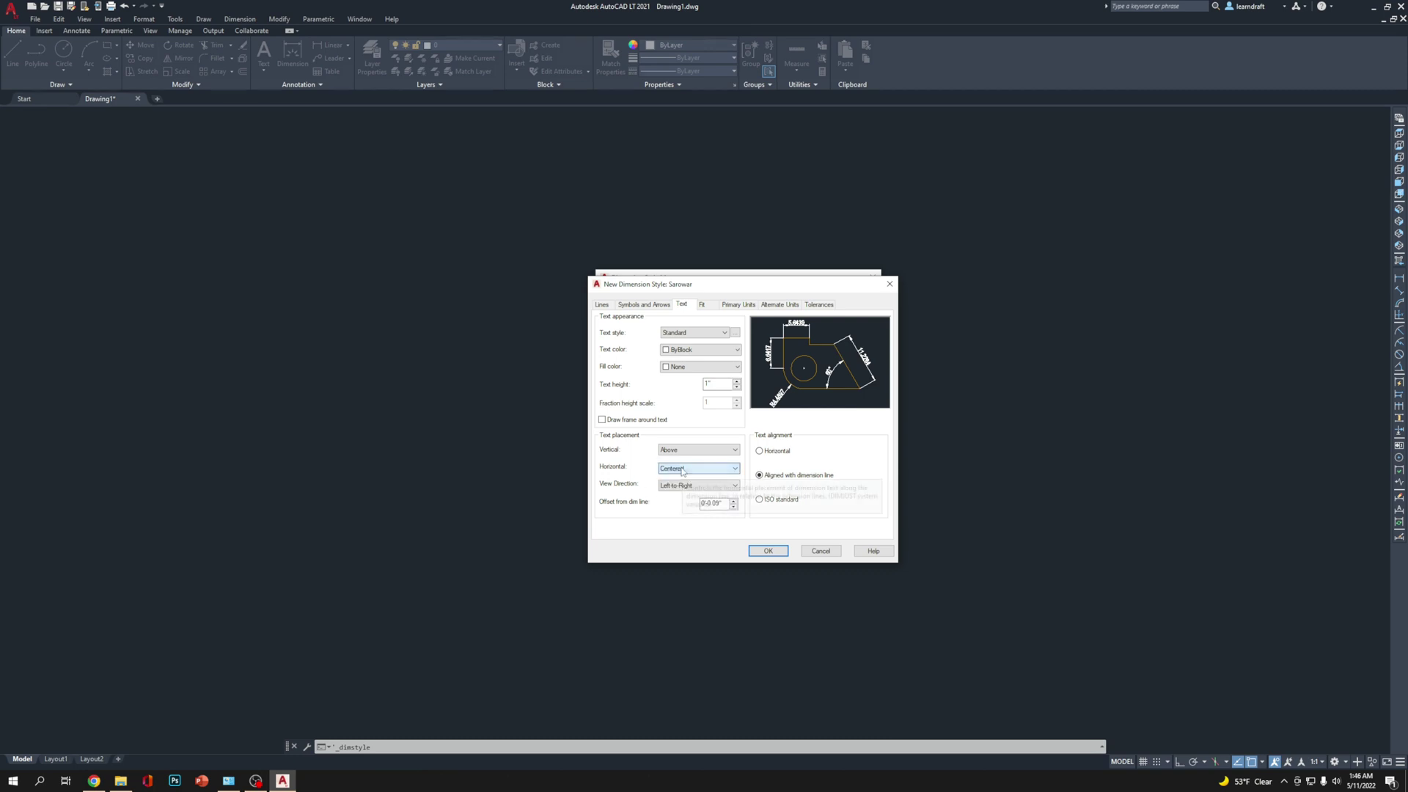
left_click(703, 305)
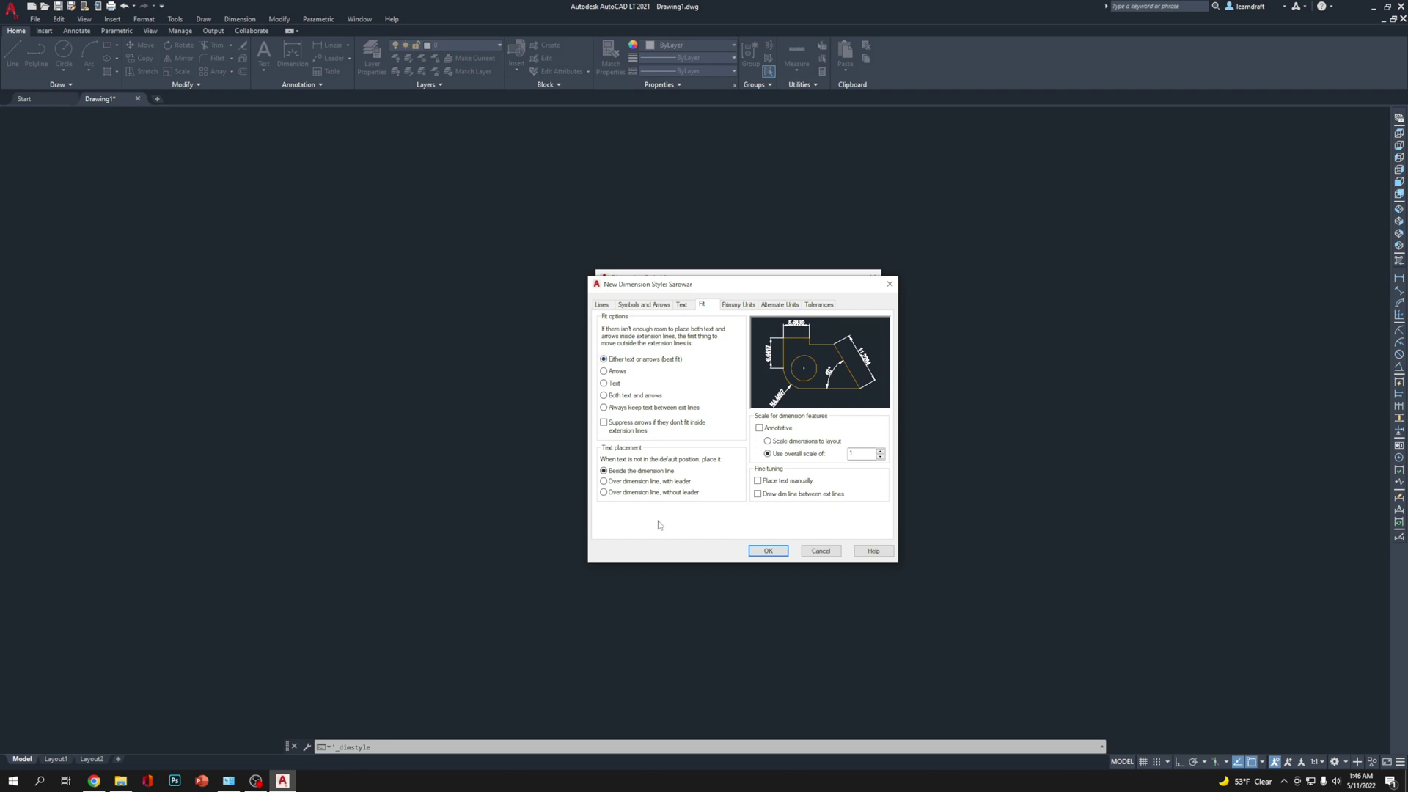
Set the primary units to Engineering with 0'-0" precision
left_click(738, 306)
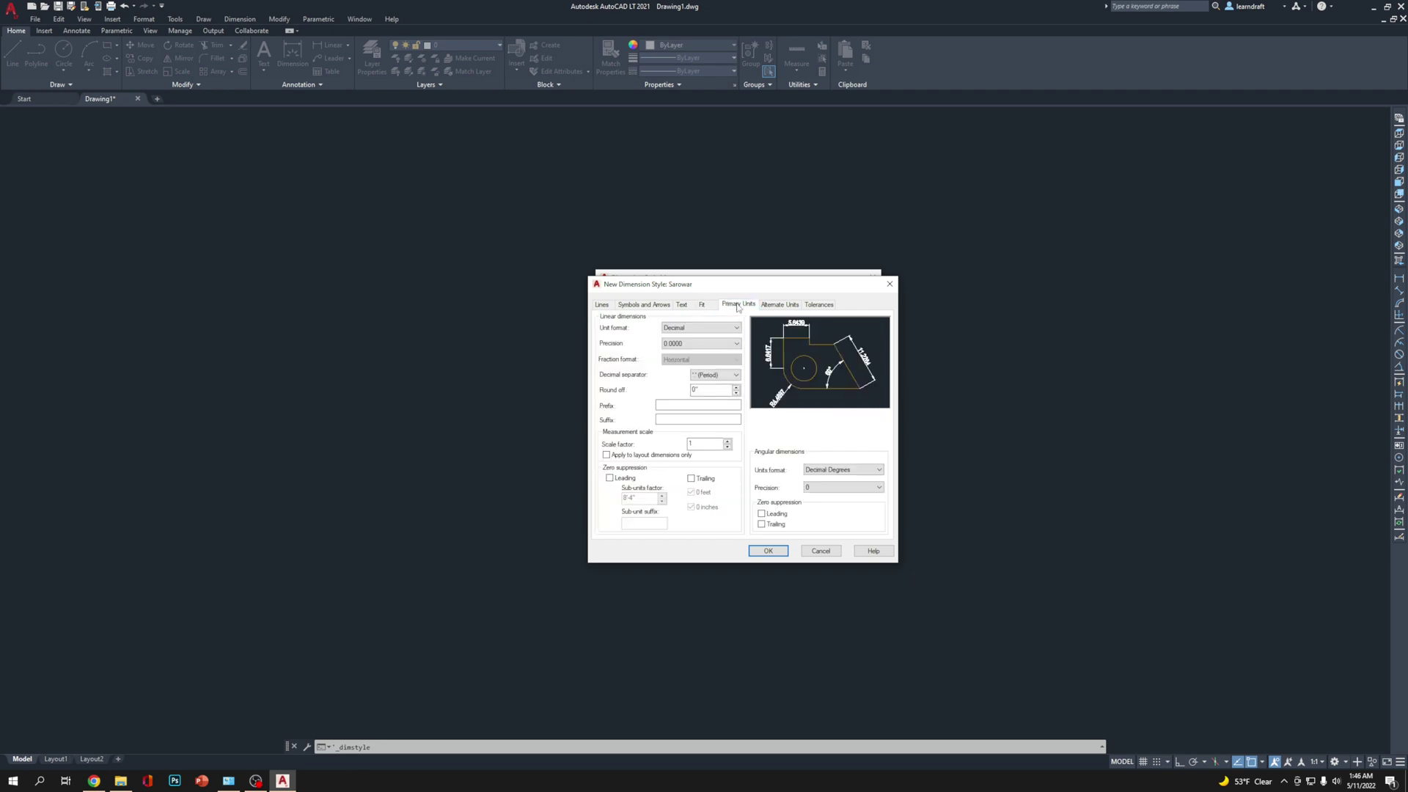
left_click(697, 328)
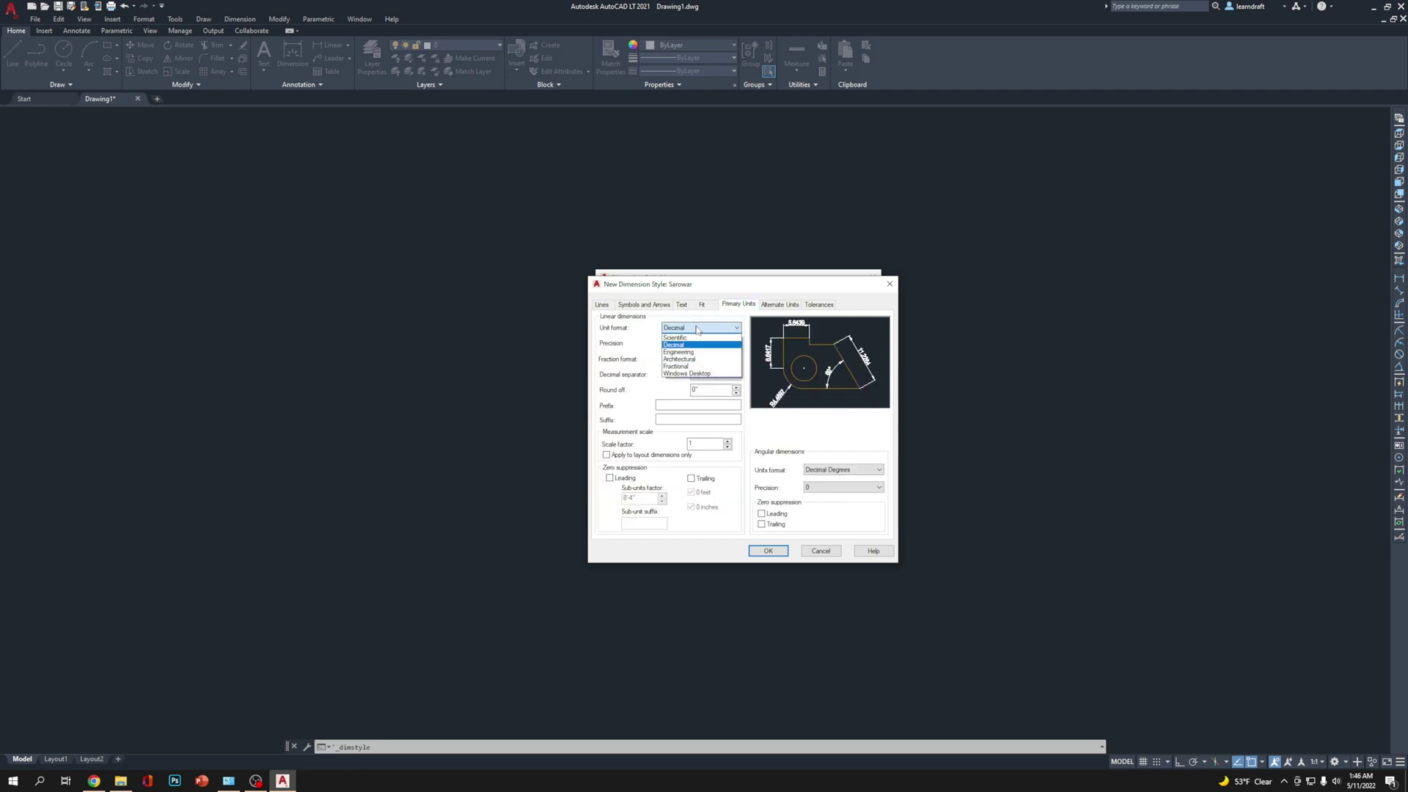
left_click(692, 352)
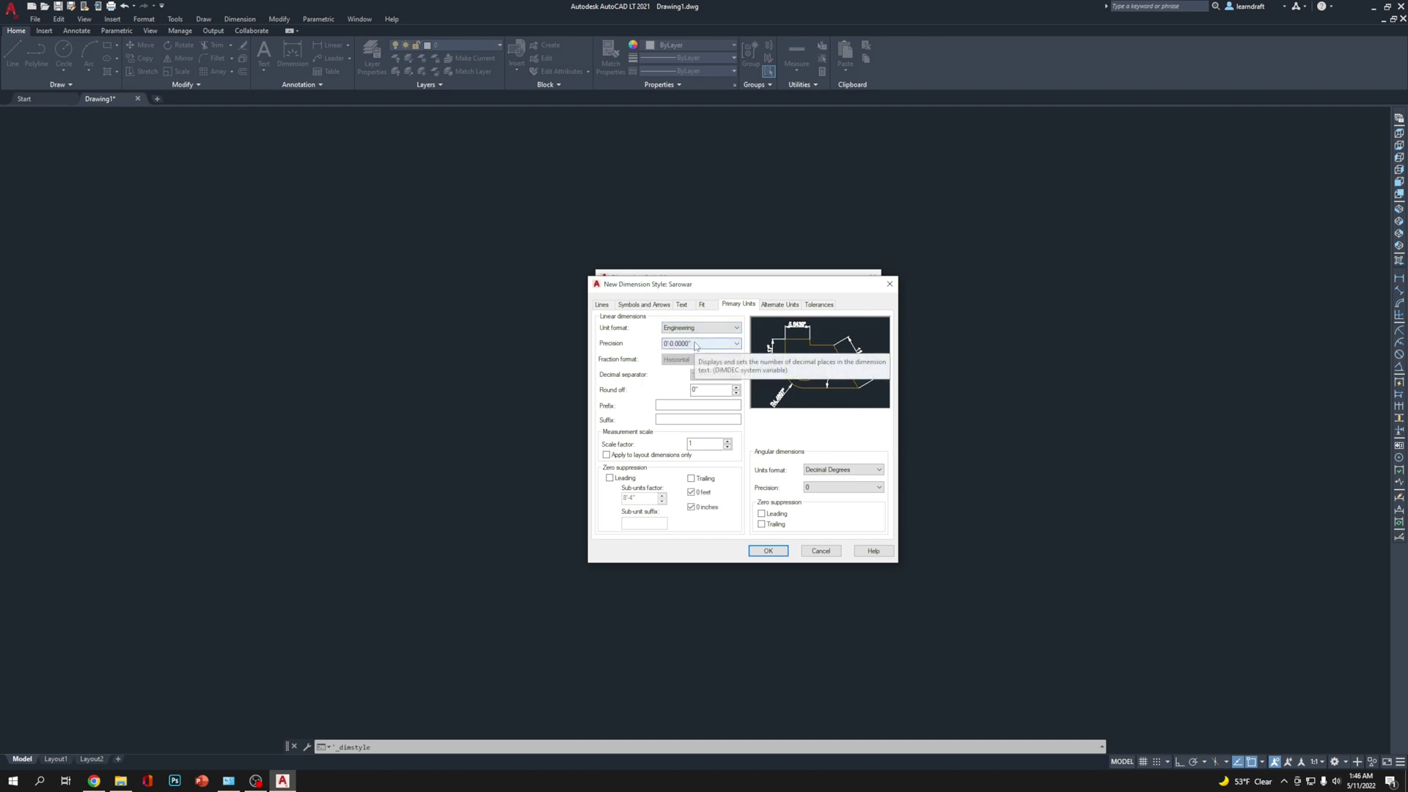
left_click(695, 345)
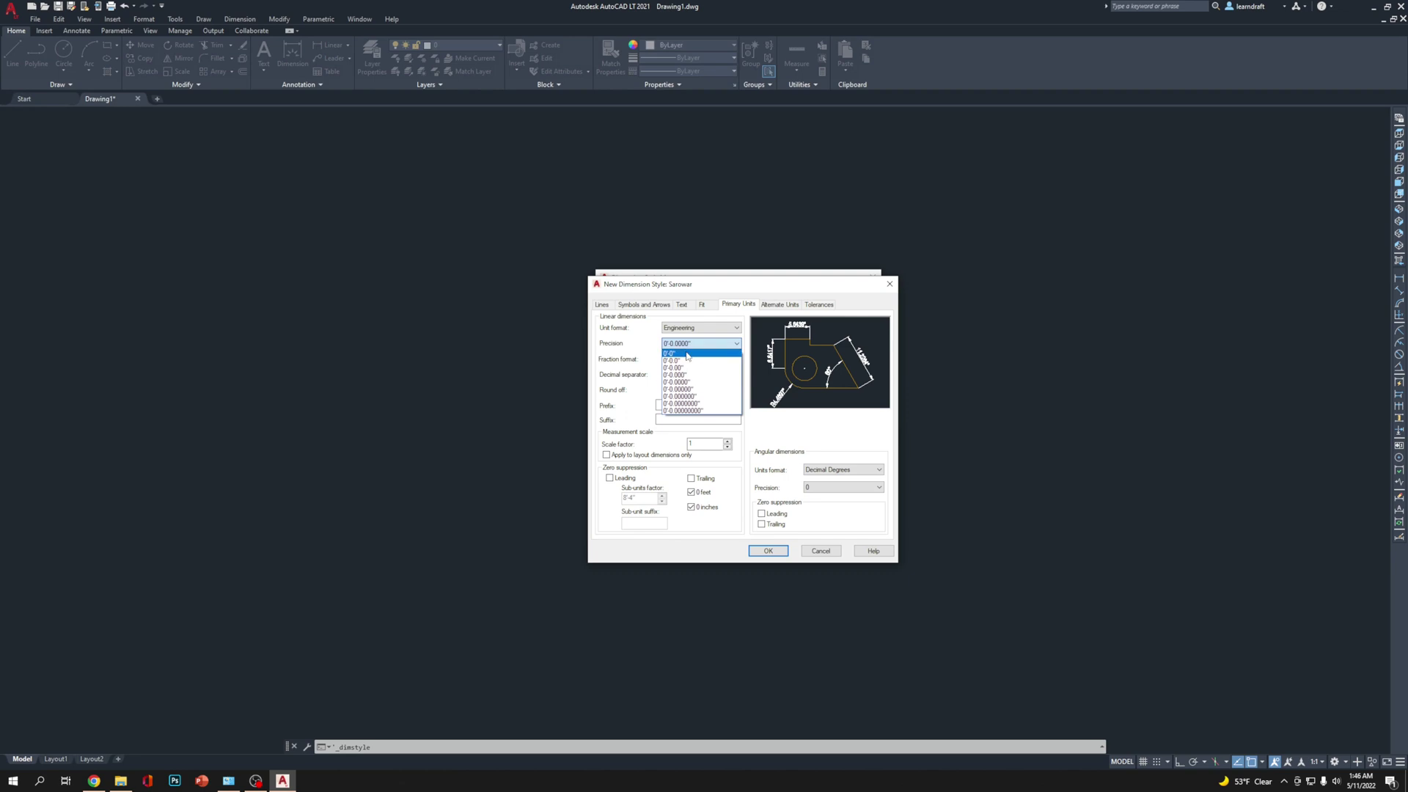
left_click(687, 352)
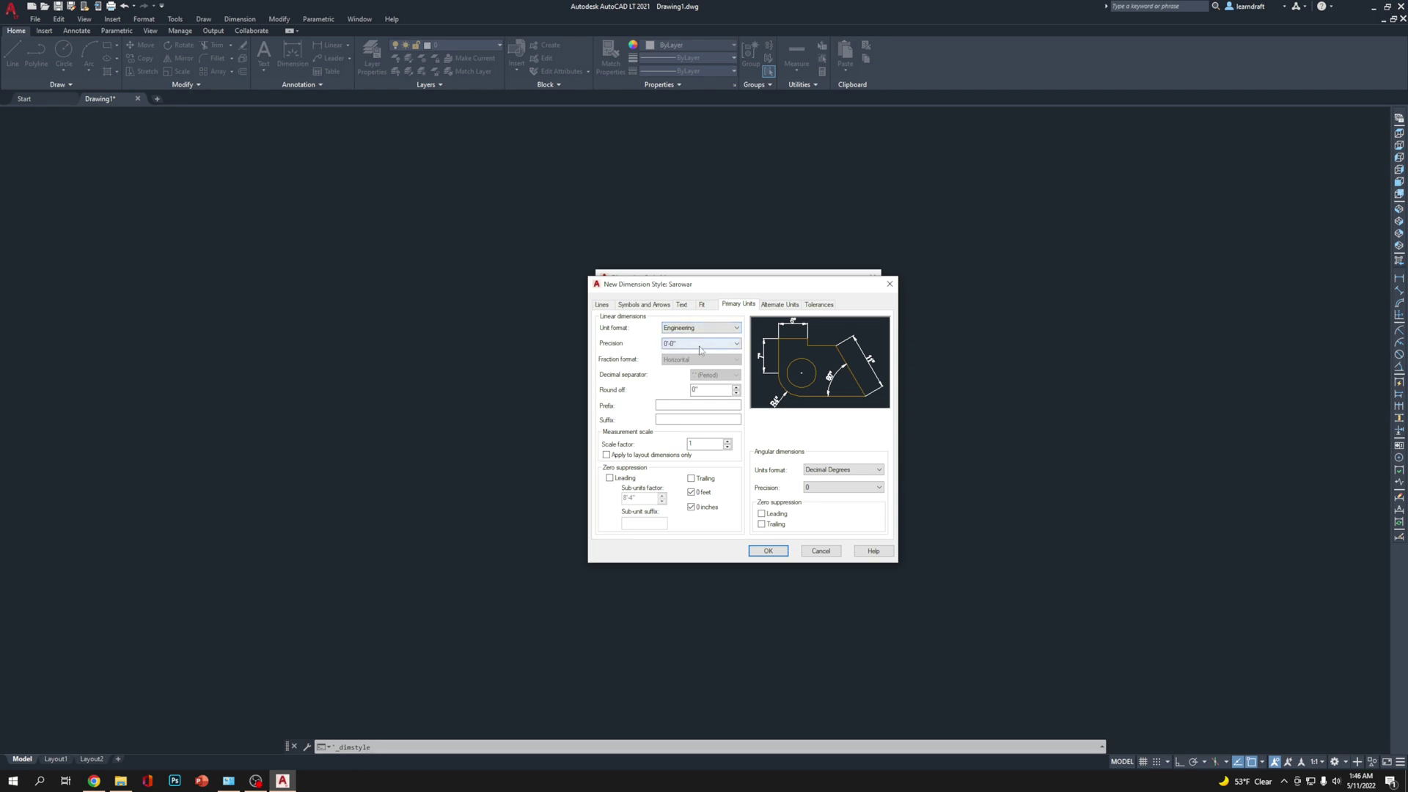
left_click(782, 304)
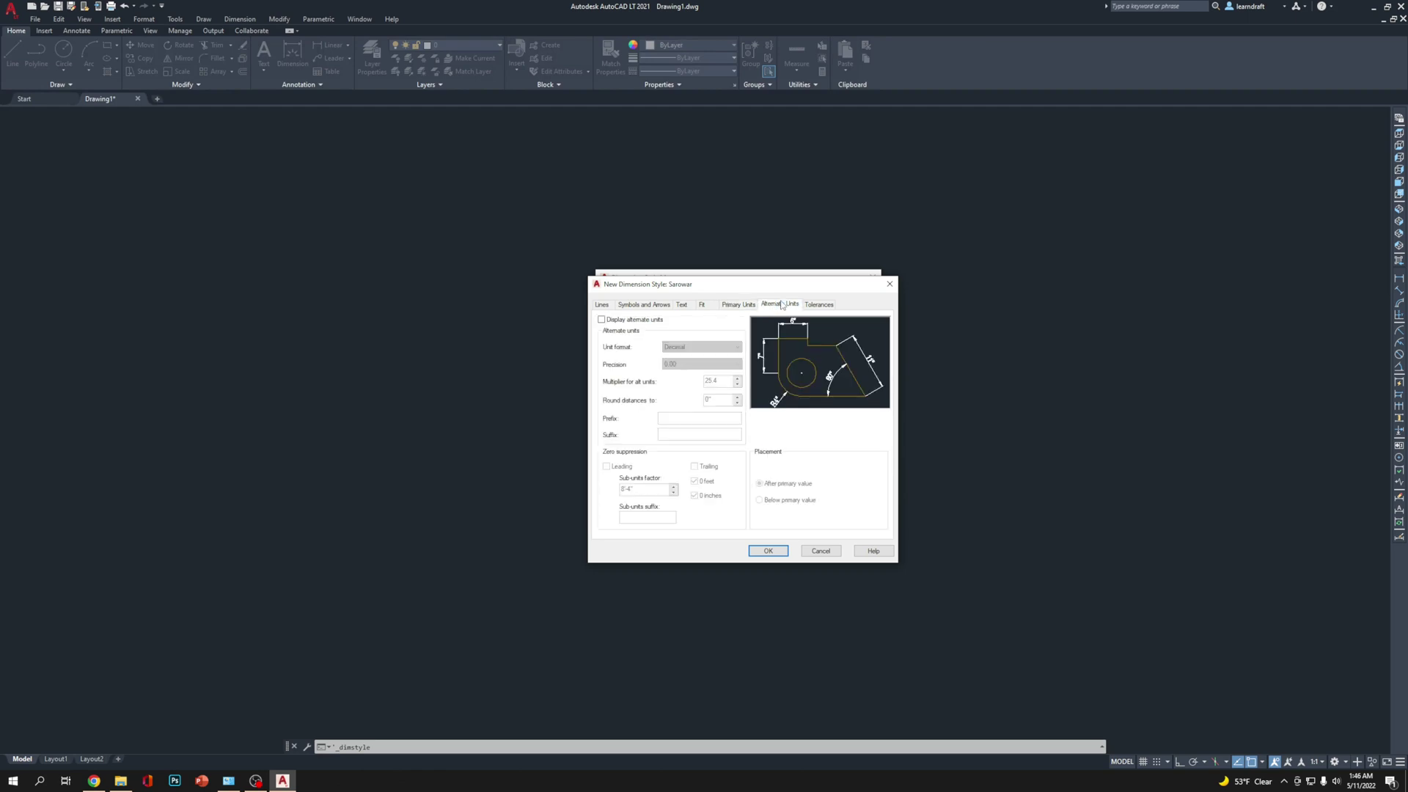
left_click(819, 305)
left_click(730, 305)
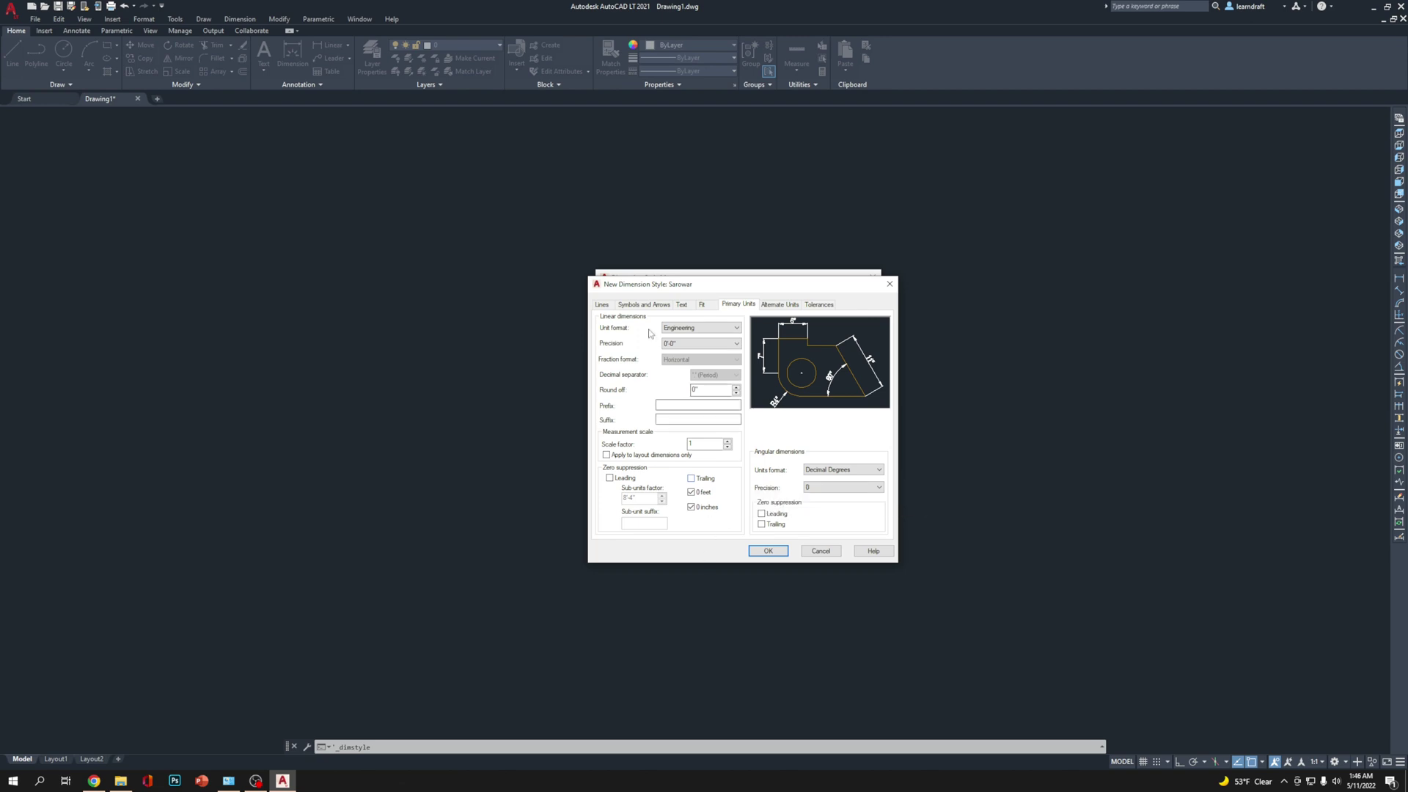
Save the Sarowar style, make it current, and close the Dimension Style Manager
left_click(764, 552)
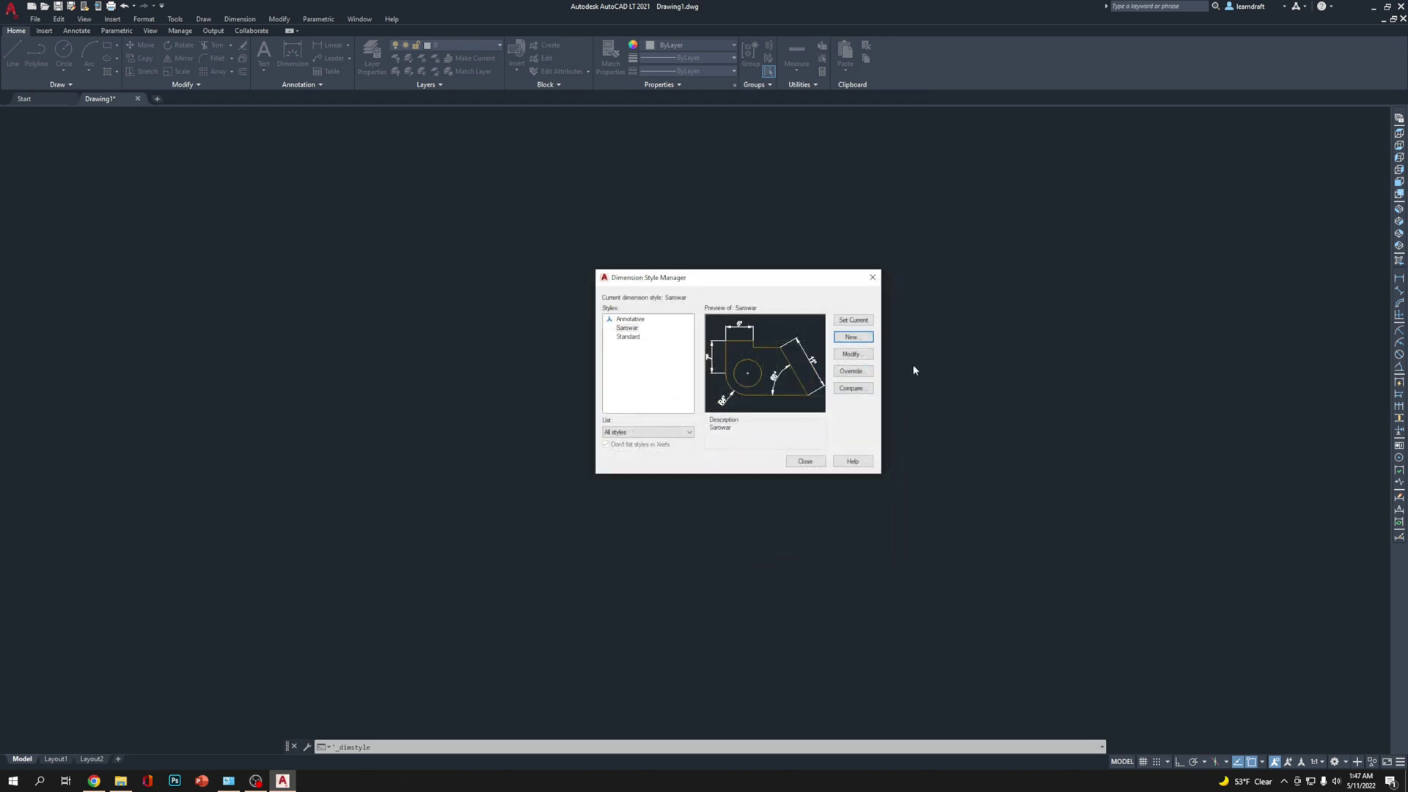
left_click(853, 322)
left_click(805, 461)
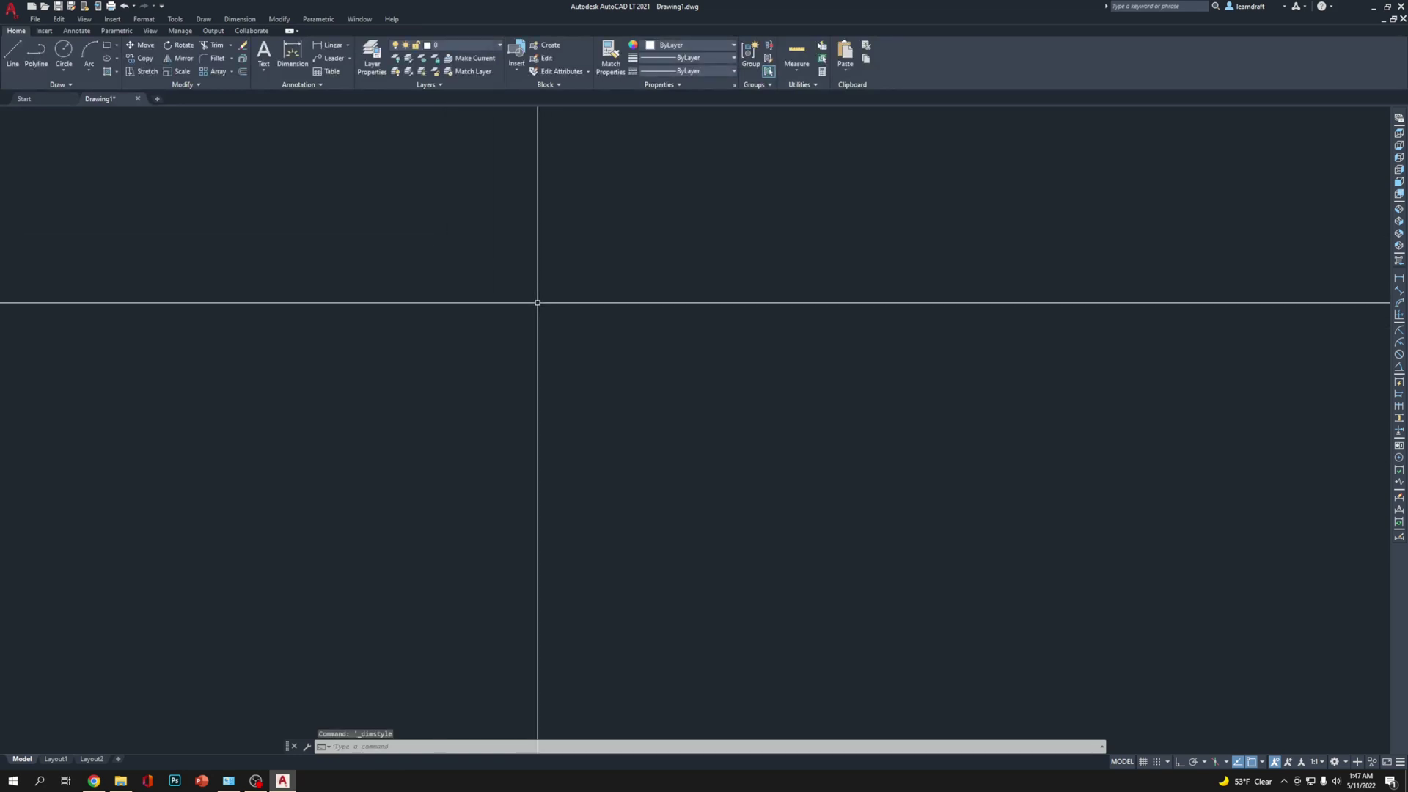
Draw a 20' horizontal line with ortho on
type("l")
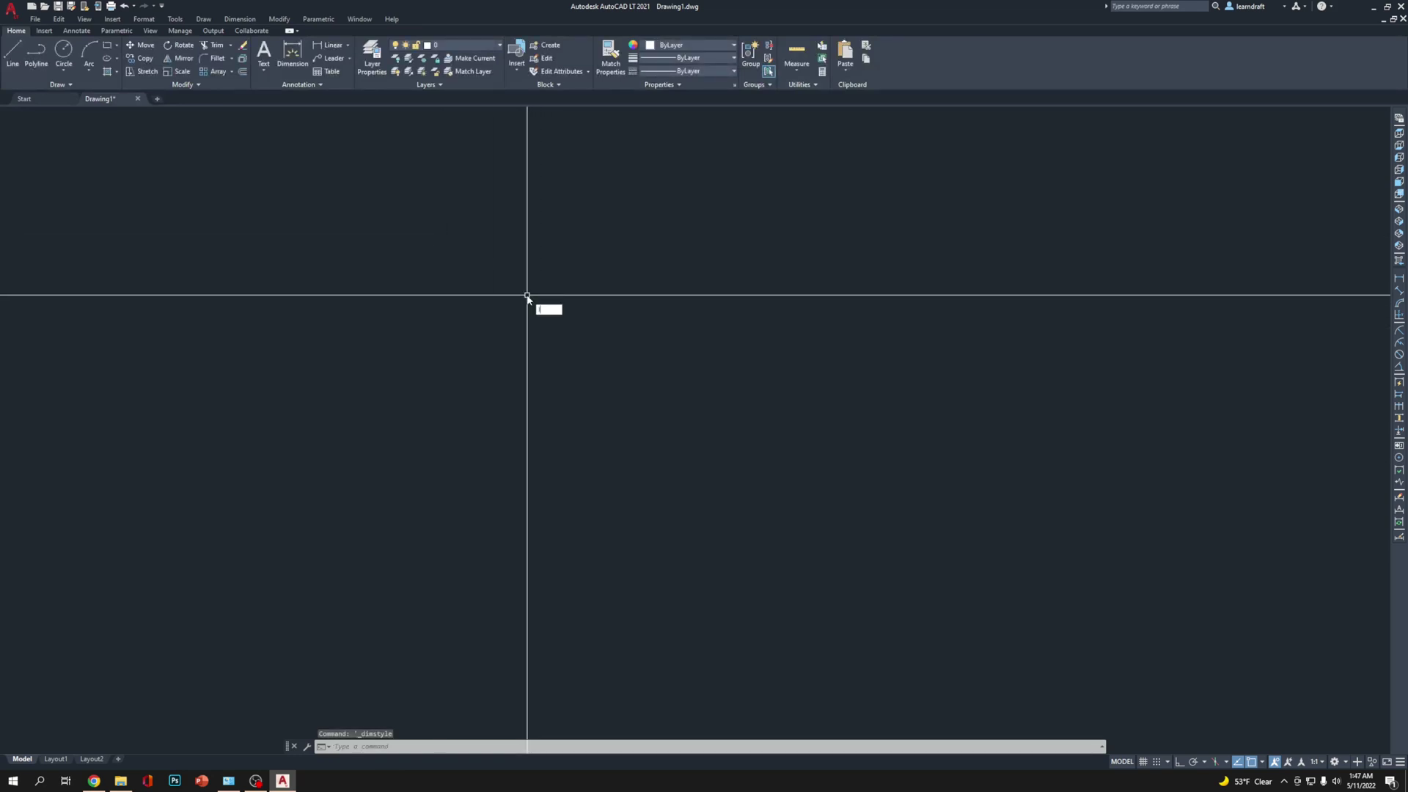
key("Return")
left_click(443, 342)
key("F8")
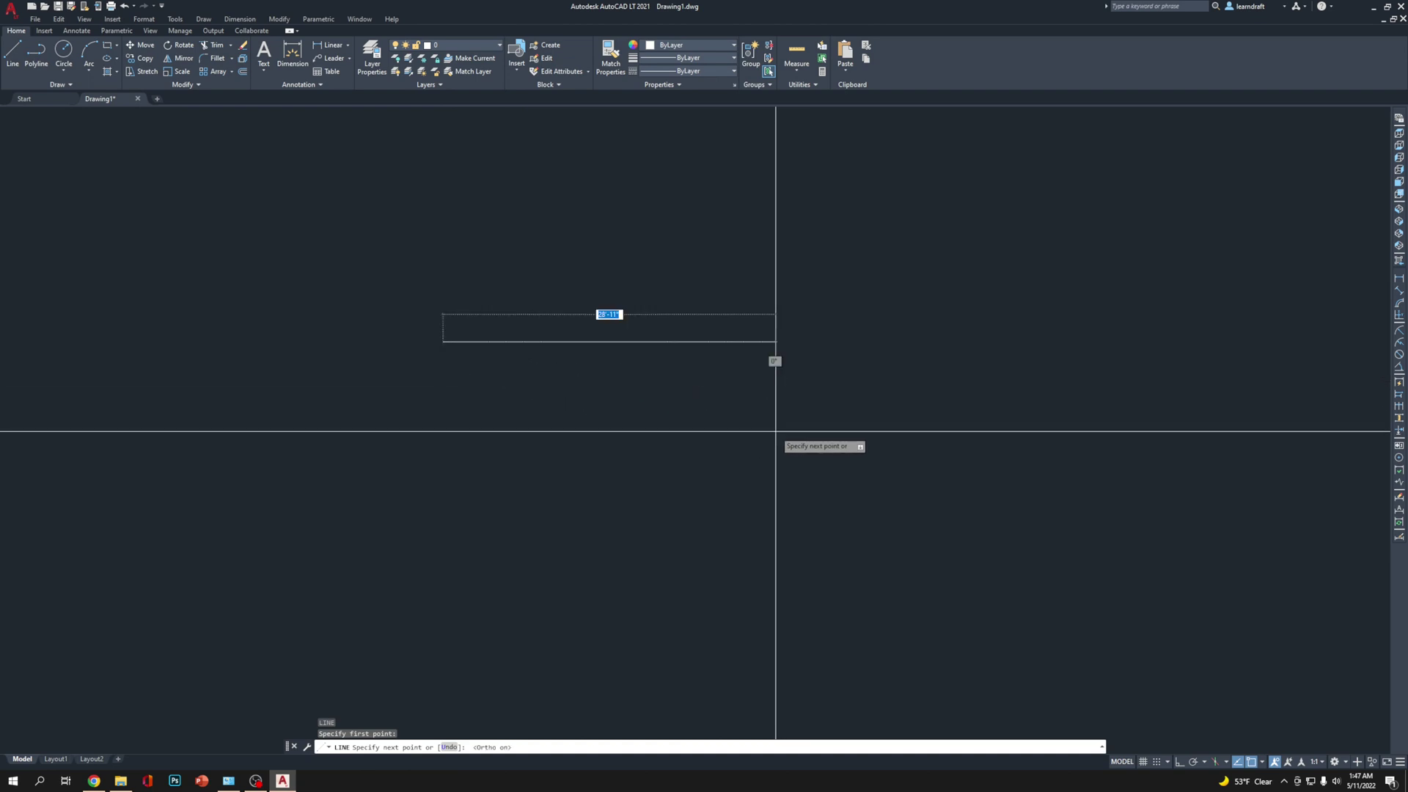
type("20")
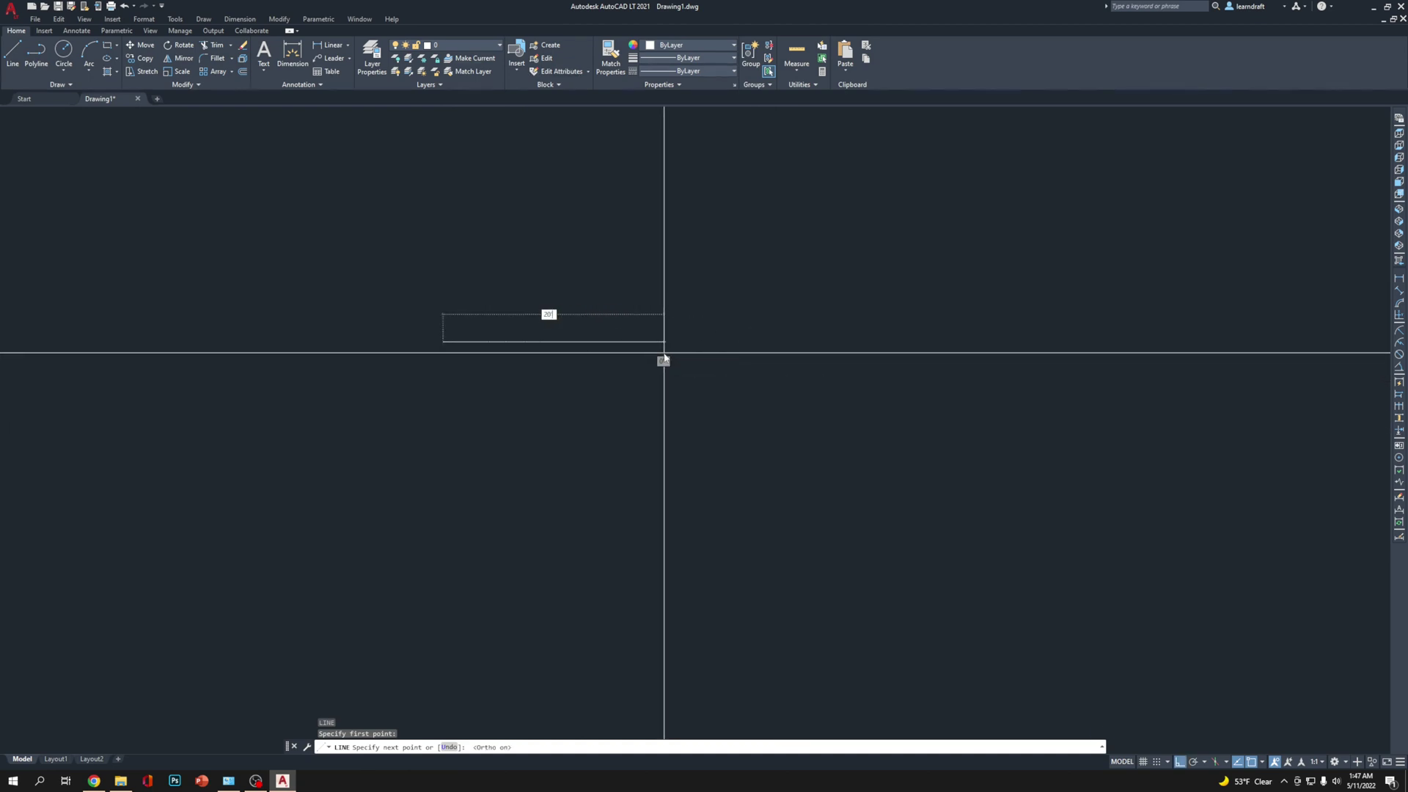
key("Return")
key("Return")
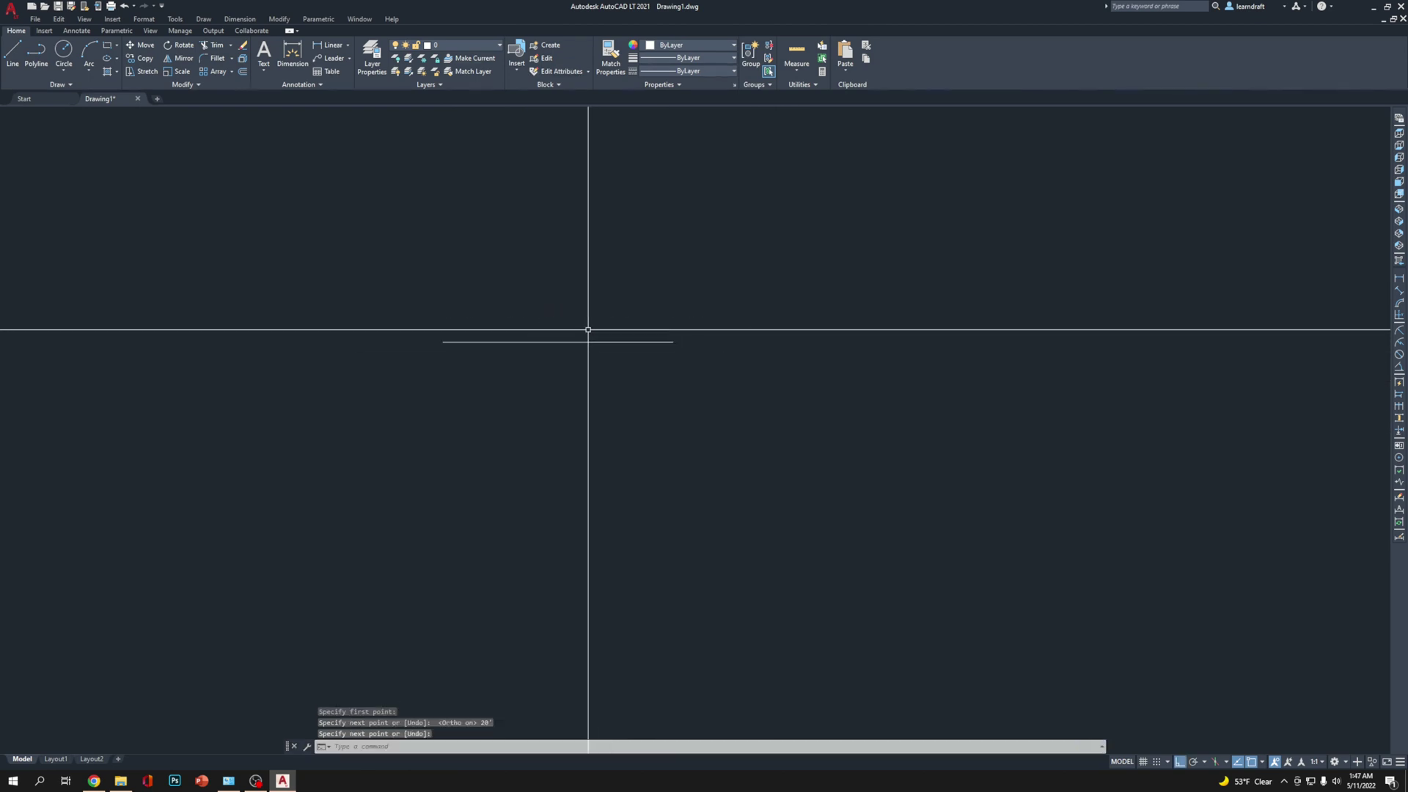
scroll(623, 352, "up", 5)
Add a linear dimension (DLI) above the line between its endpoints
type("dli")
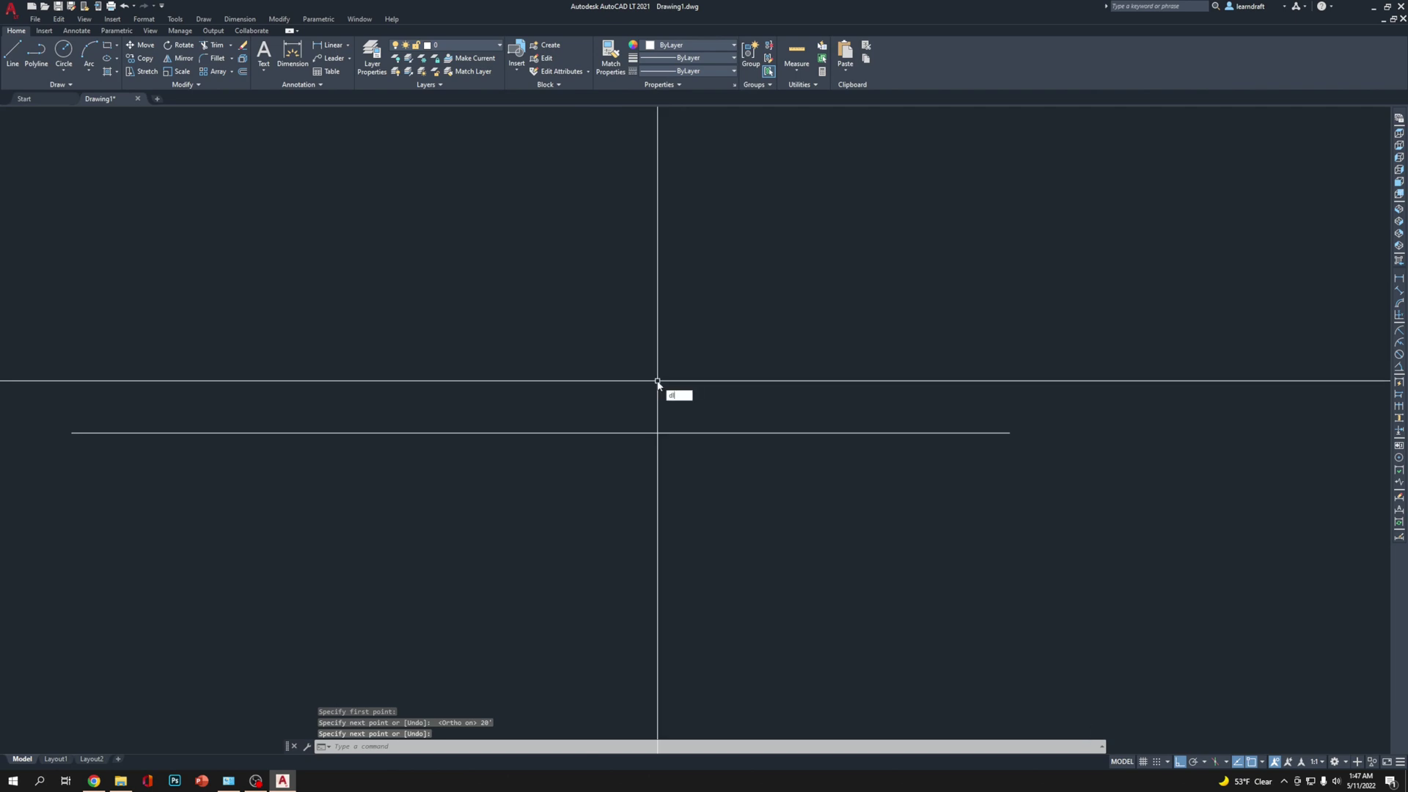
key("Return")
scroll(518, 383, "down", 4)
left_click(364, 400)
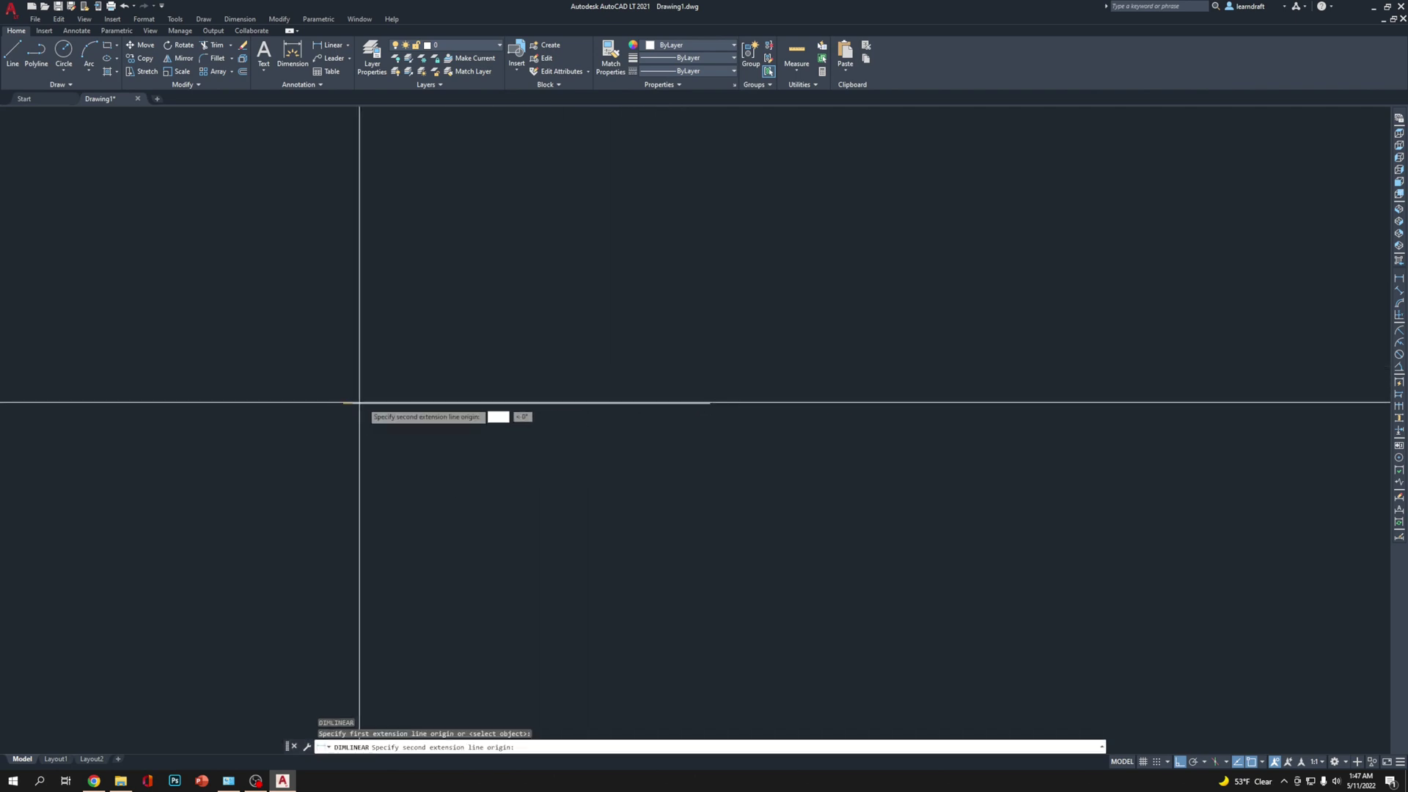
left_click(711, 404)
left_click(661, 380)
scroll(519, 409, "up", 5)
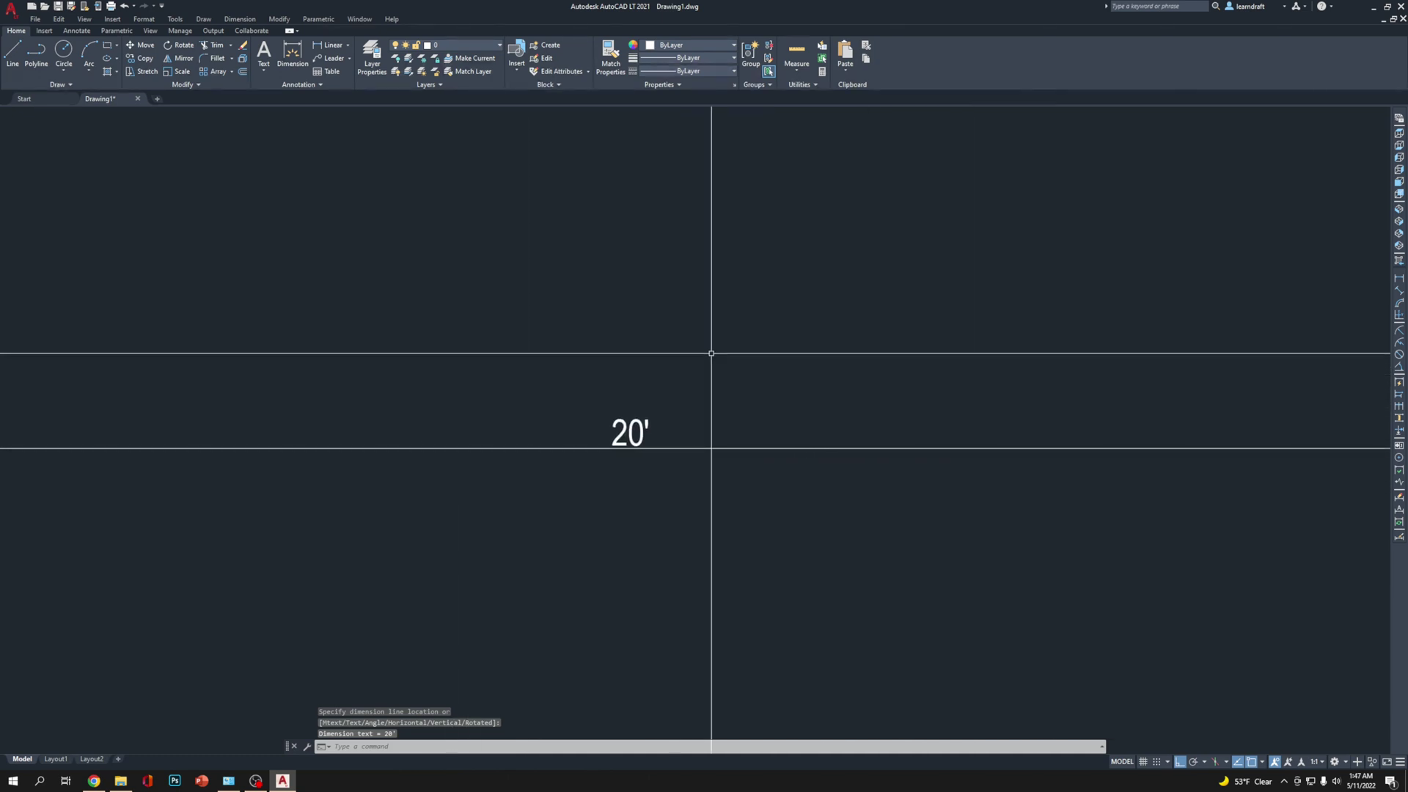
scroll(623, 381, "down", 4)
Stretch the right end 6" so the dimension reads 20'-6"
left_click(838, 355)
left_click(690, 511)
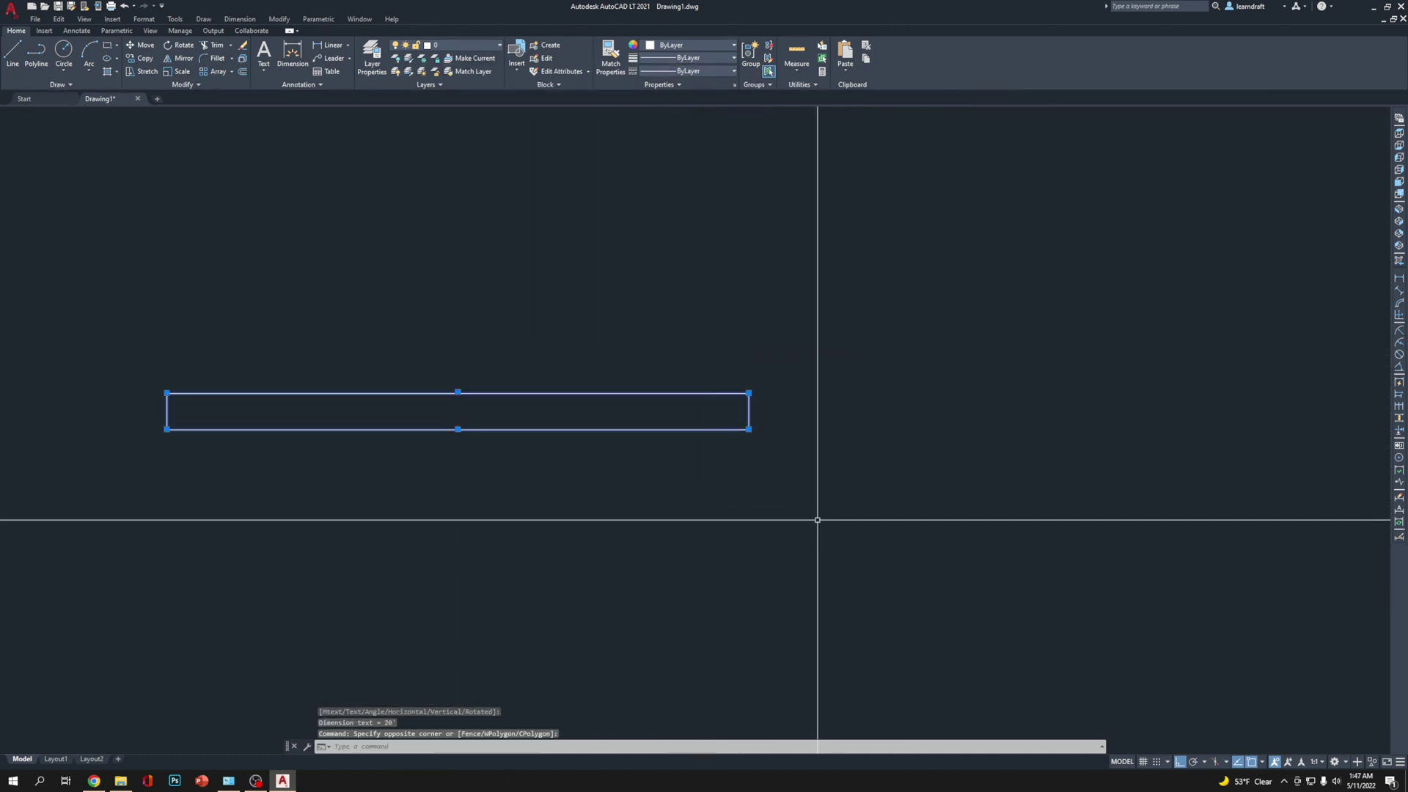
type("D")
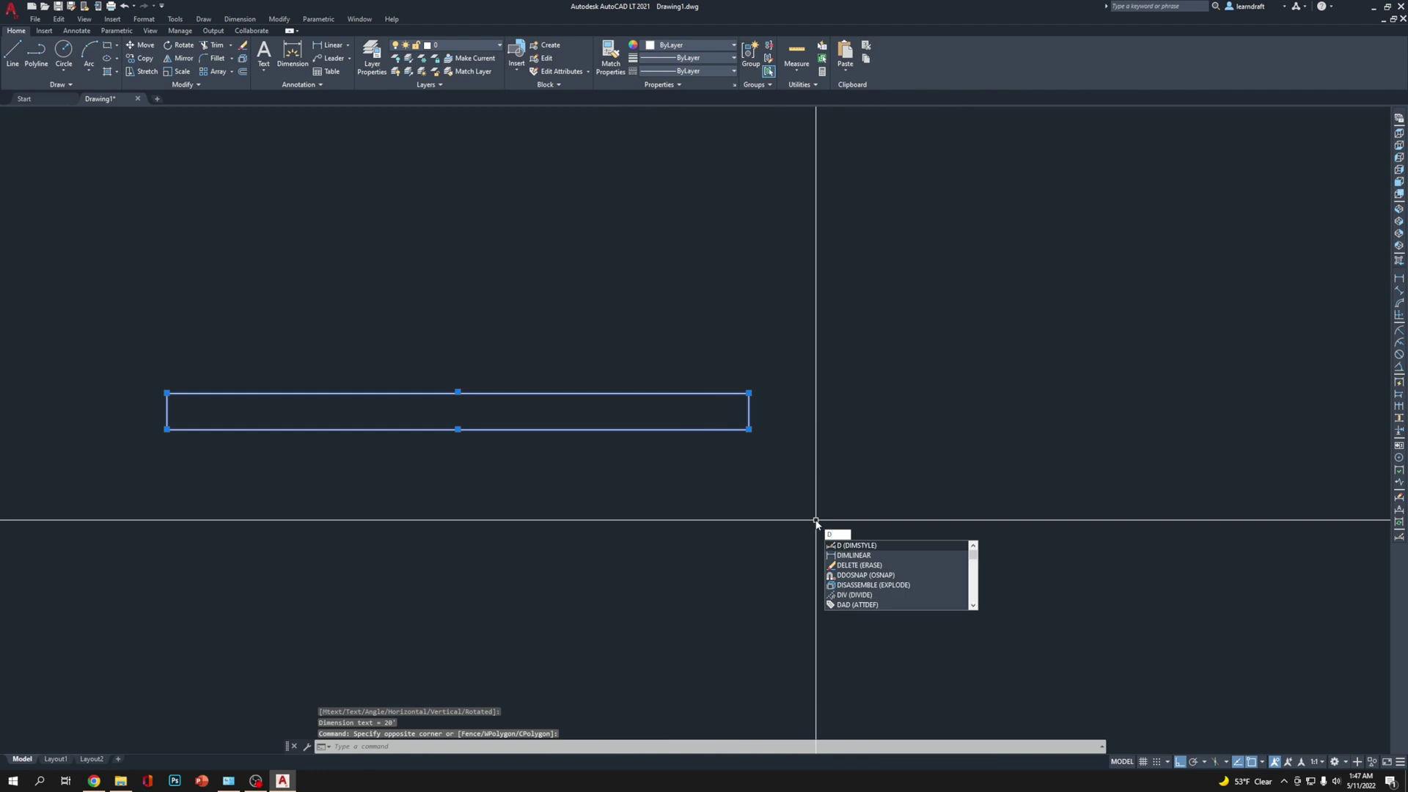
key("BackSpace")
type("s")
key("Return")
left_click(752, 520)
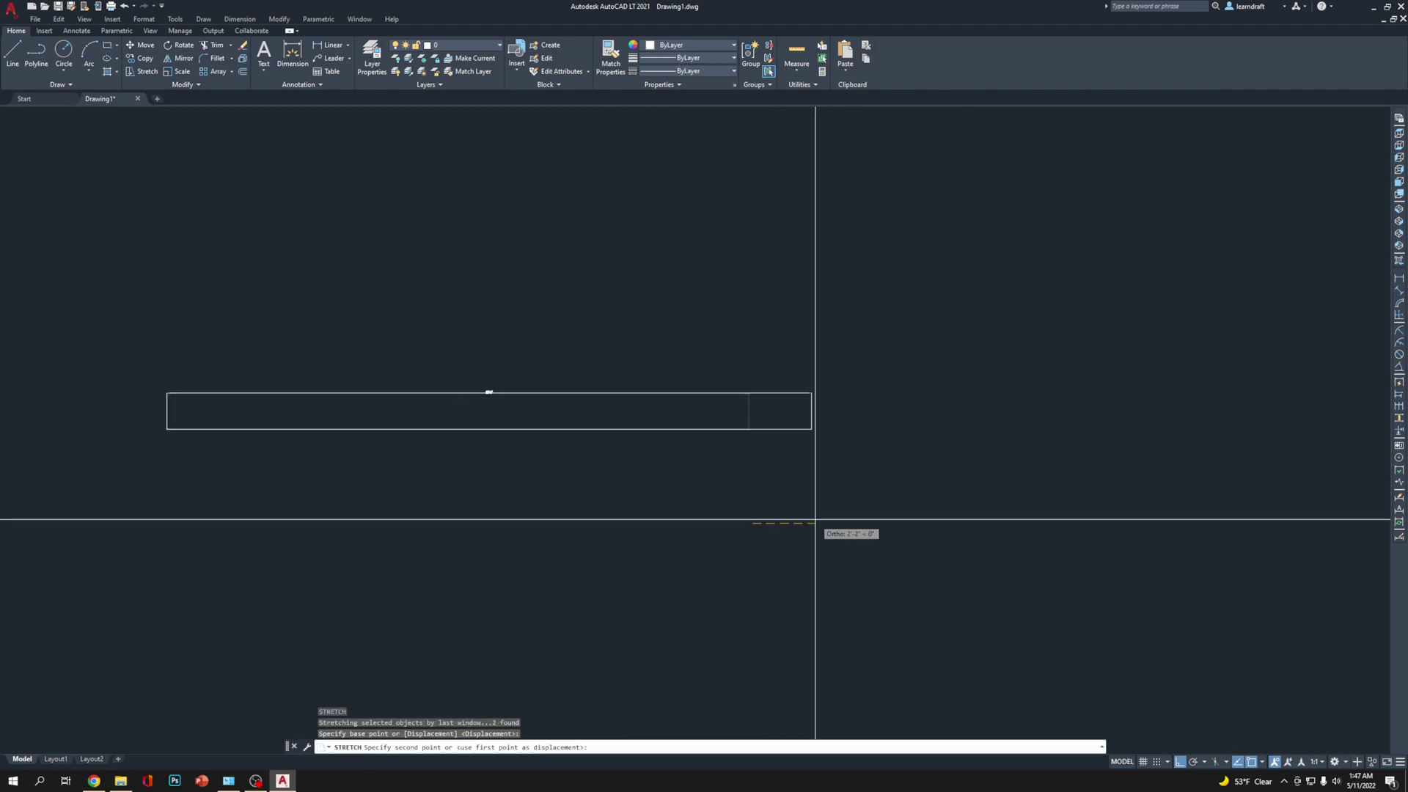
type("6")
key("Return")
Pan and zoom to review the 20'-6" dimension
scroll(399, 283, "up", 5)
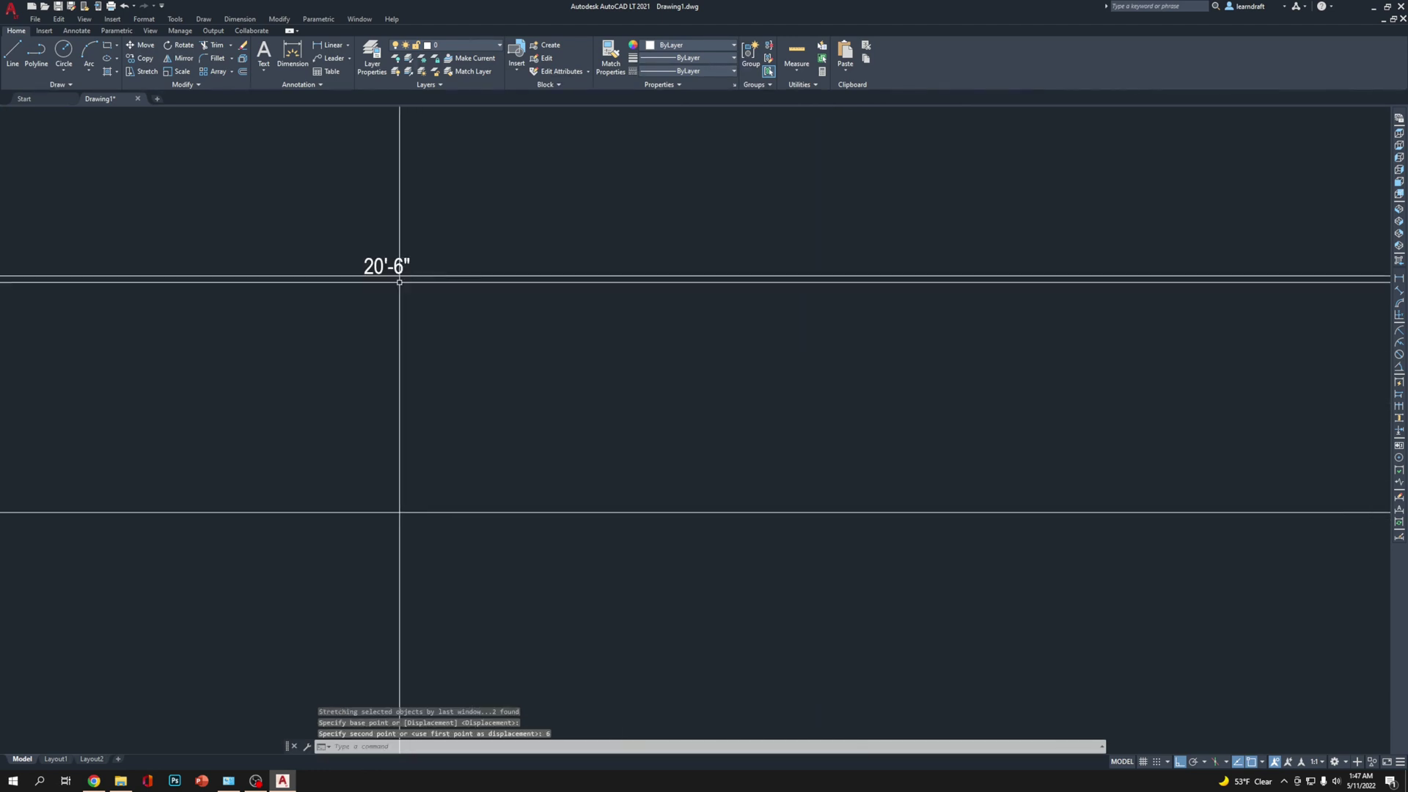
mouse_move(371, 242)
middle_mouse_down()
mouse_move(622, 305)
mouse_move(720, 296)
middle_mouse_up()
scroll(689, 332, "down", 3)
scroll(664, 334, "down", 3)
scroll(622, 339, "up", 4)
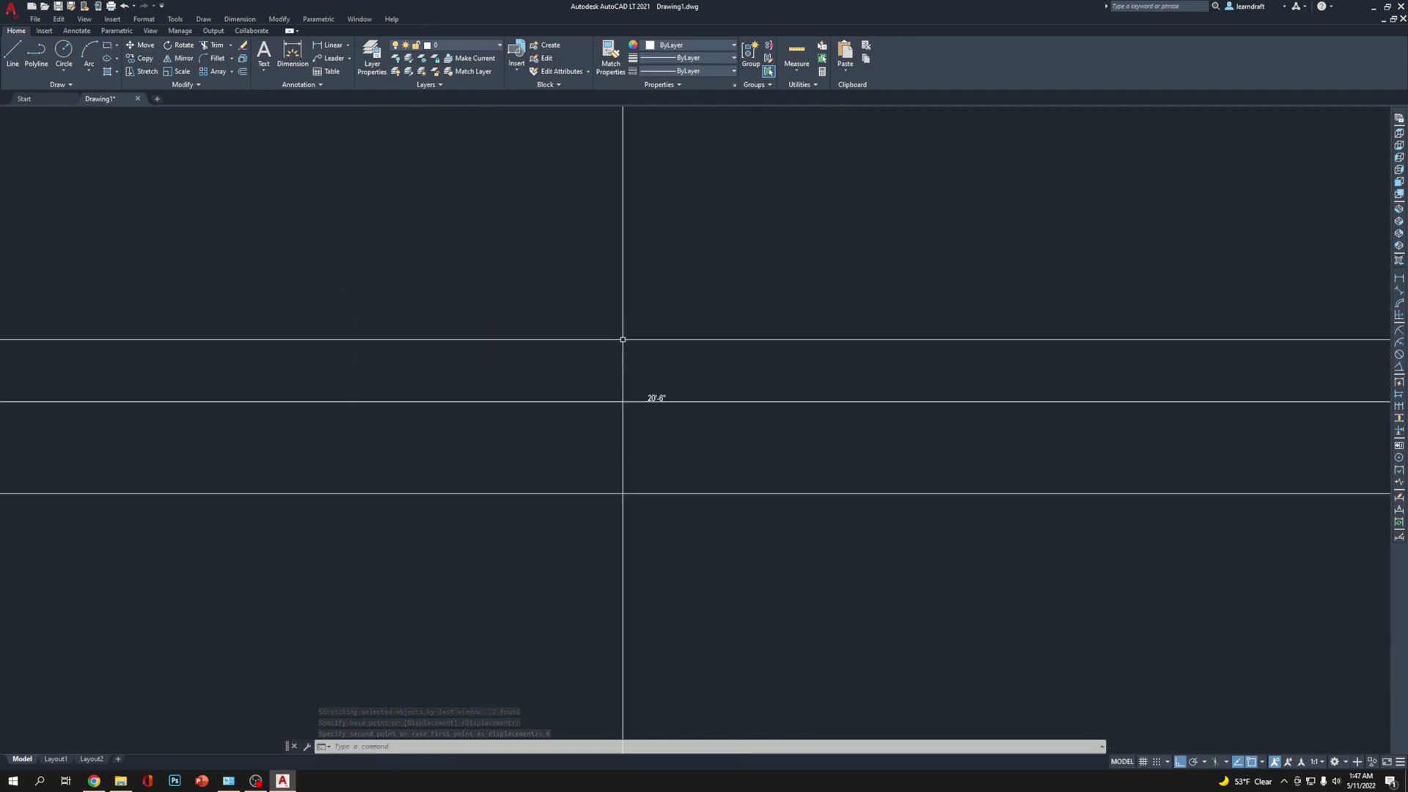
scroll(622, 340, "down", 3)
scroll(767, 371, "up", 6)
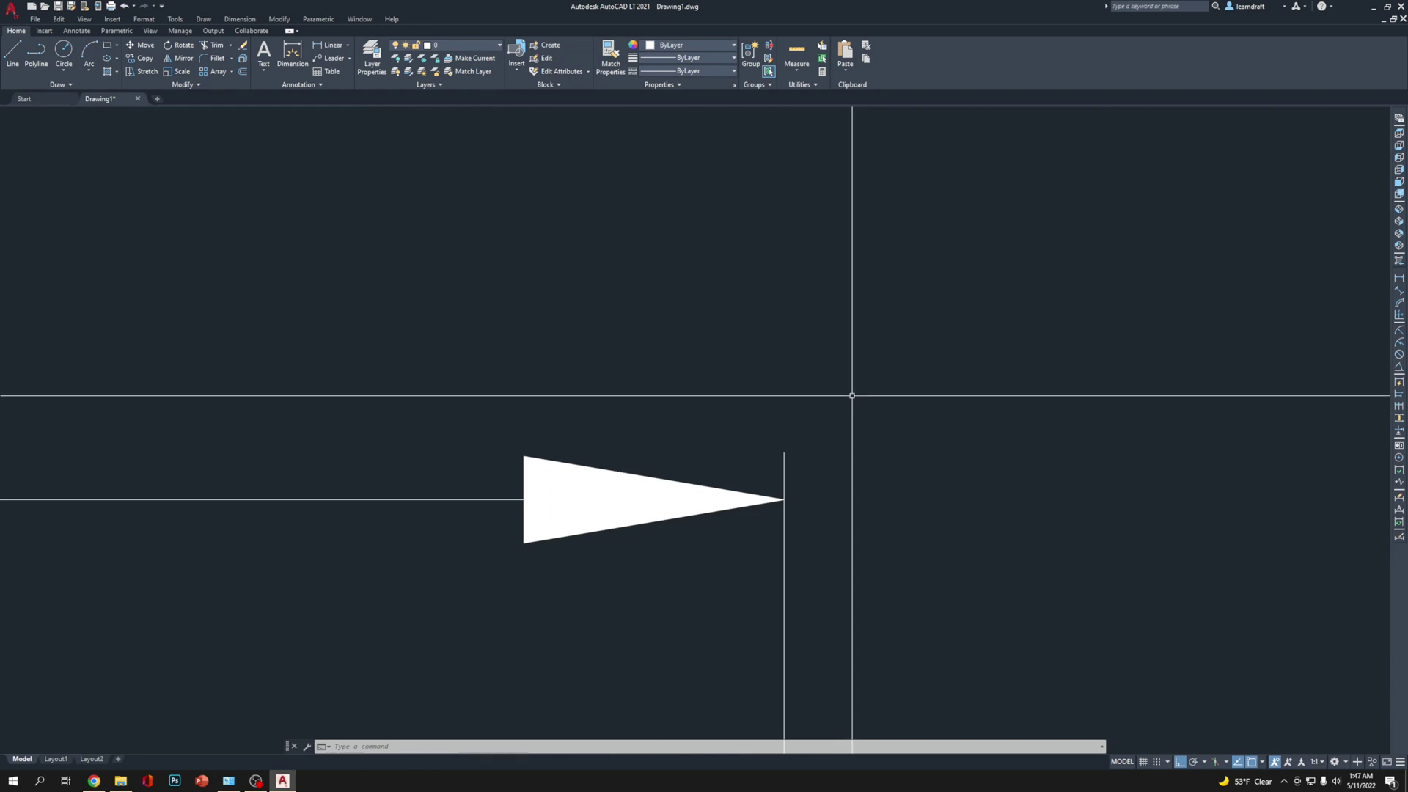
scroll(895, 339, "down", 8)
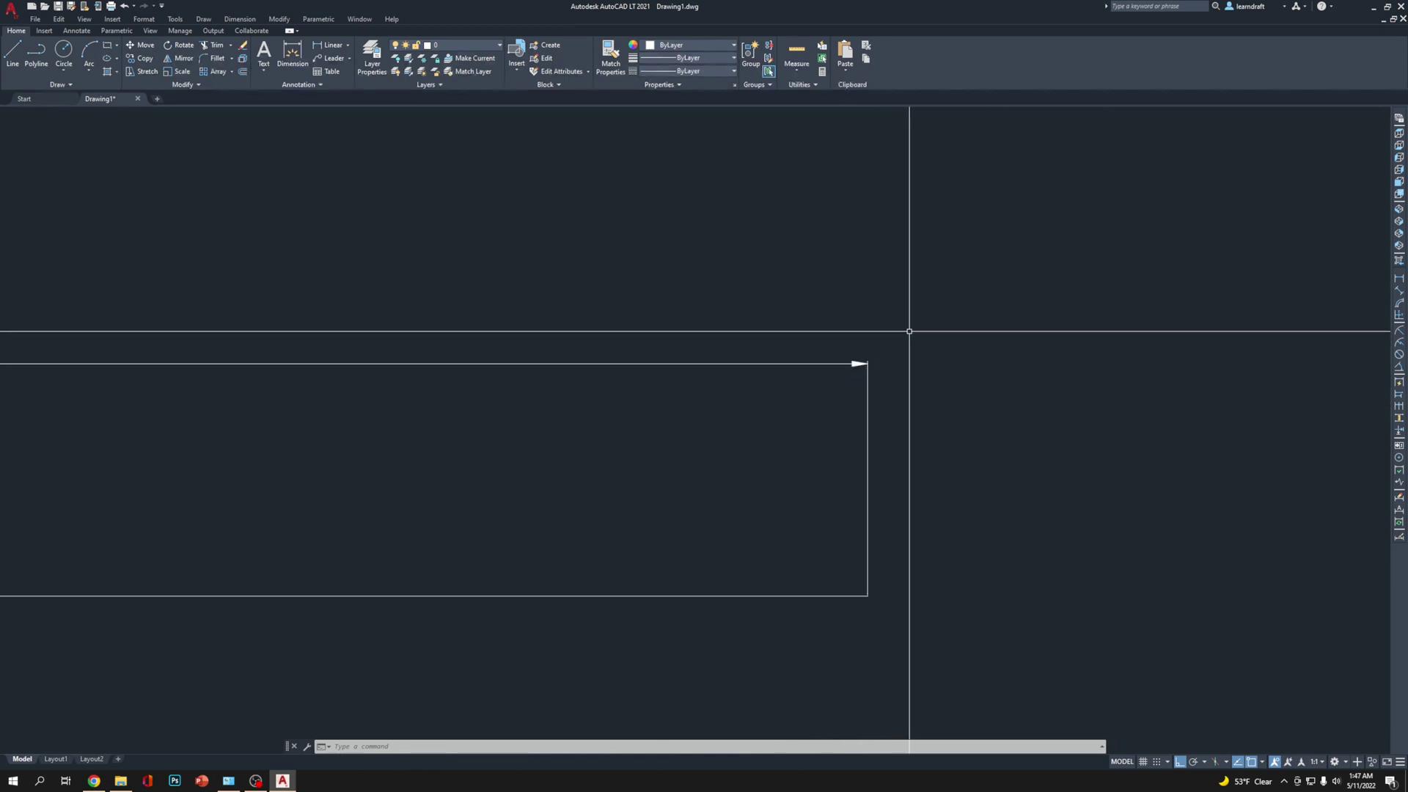
scroll(909, 332, "up", 6)
scroll(873, 400, "down", 8)
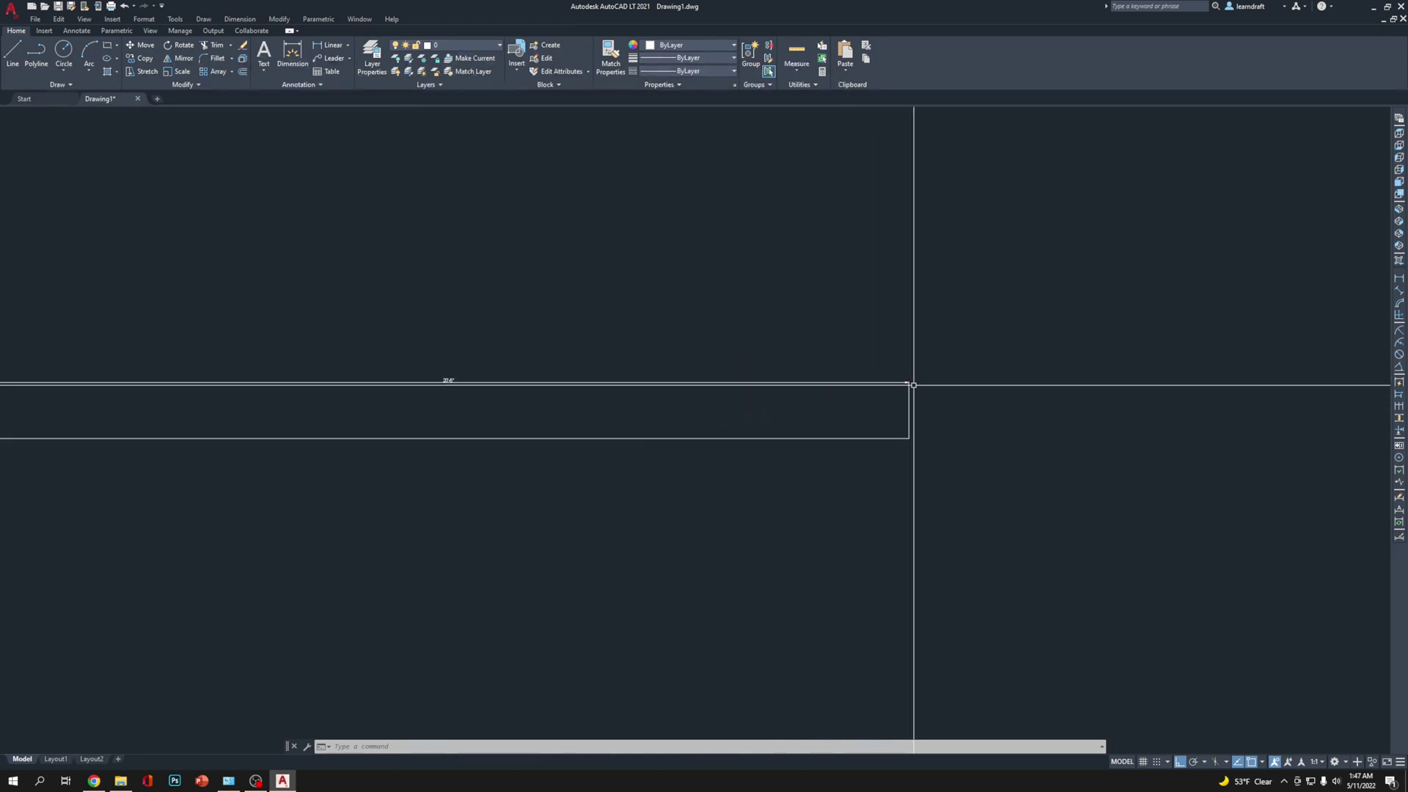
scroll(468, 376, "up", 10)
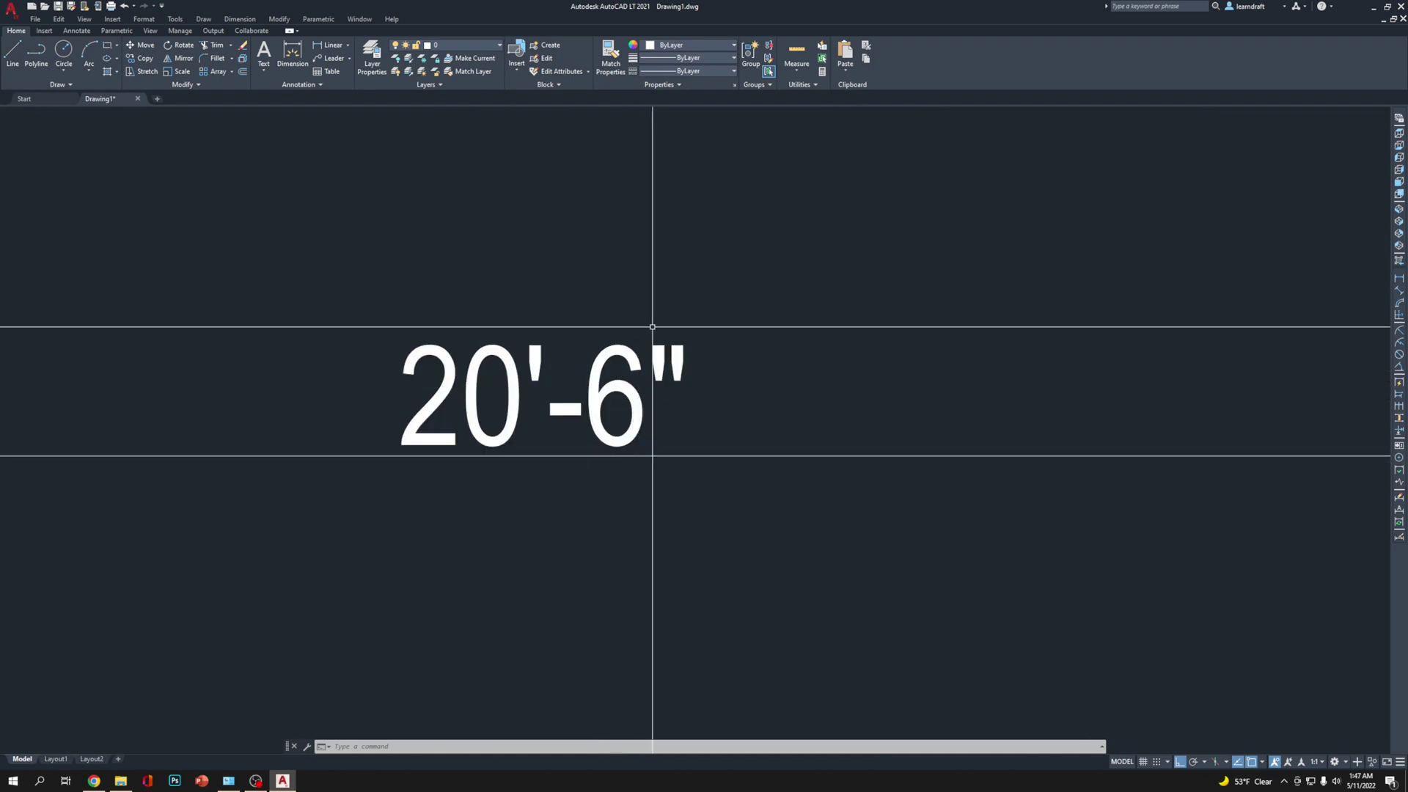
scroll(652, 326, "down", 6)
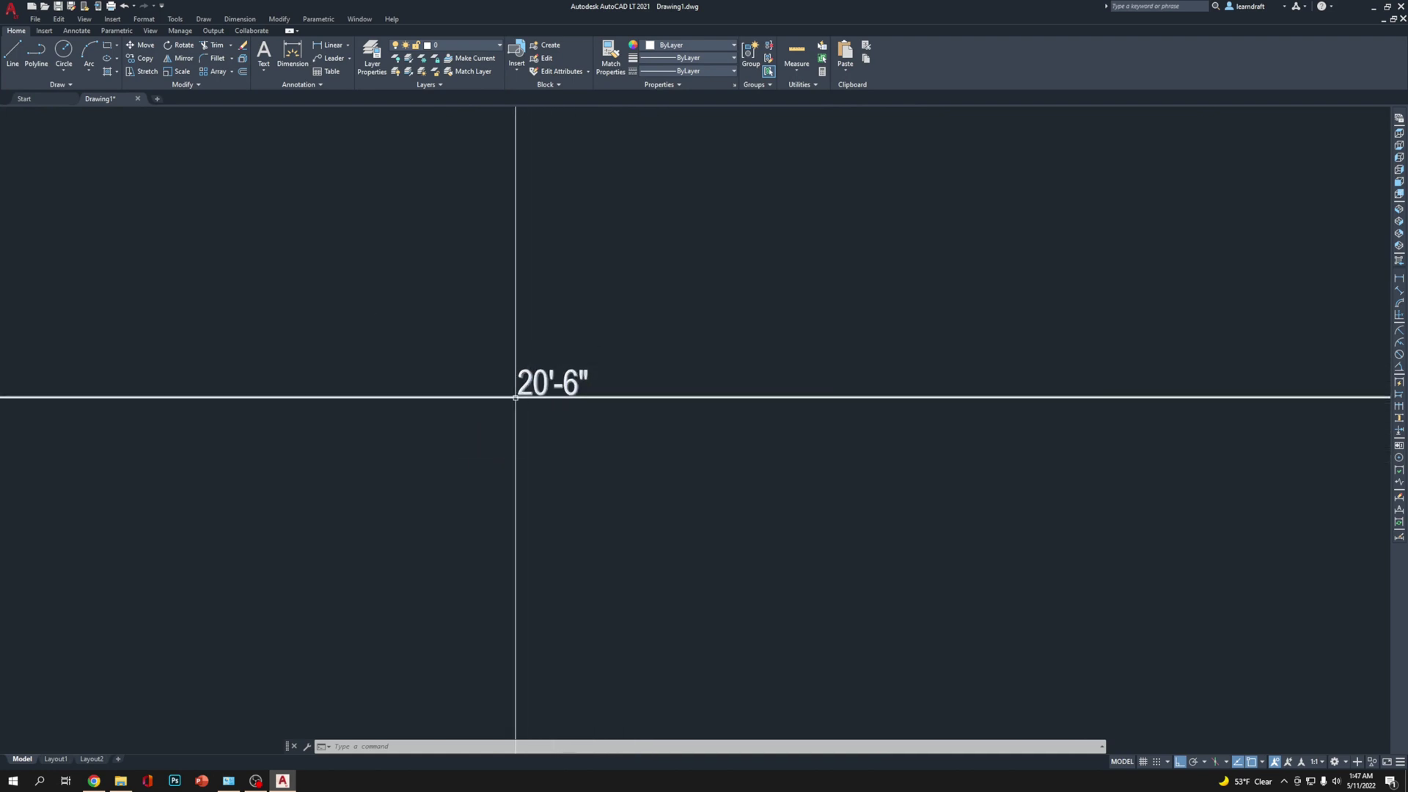
scroll(524, 389, "up", 3)
scroll(597, 366, "down", 5)
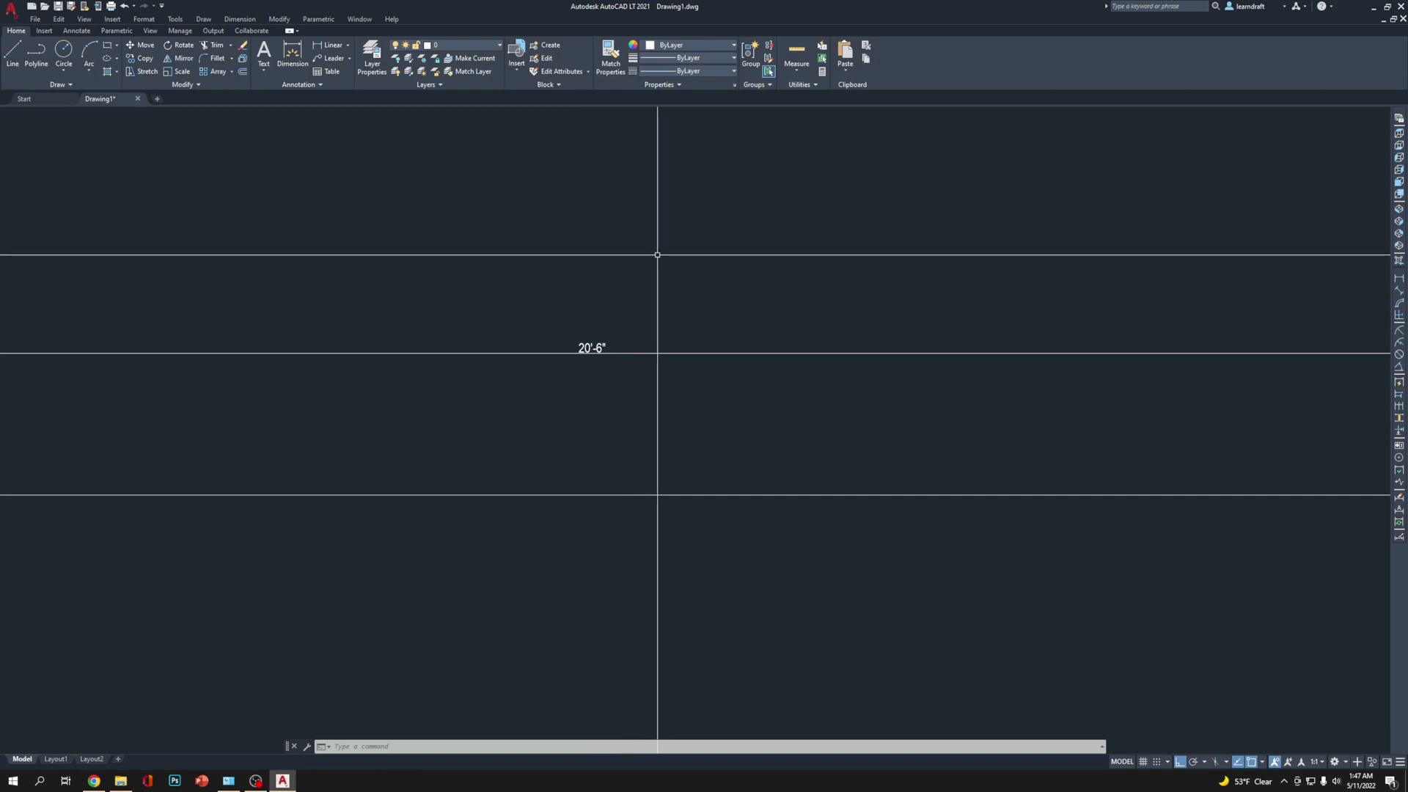
left_click(143, 19)
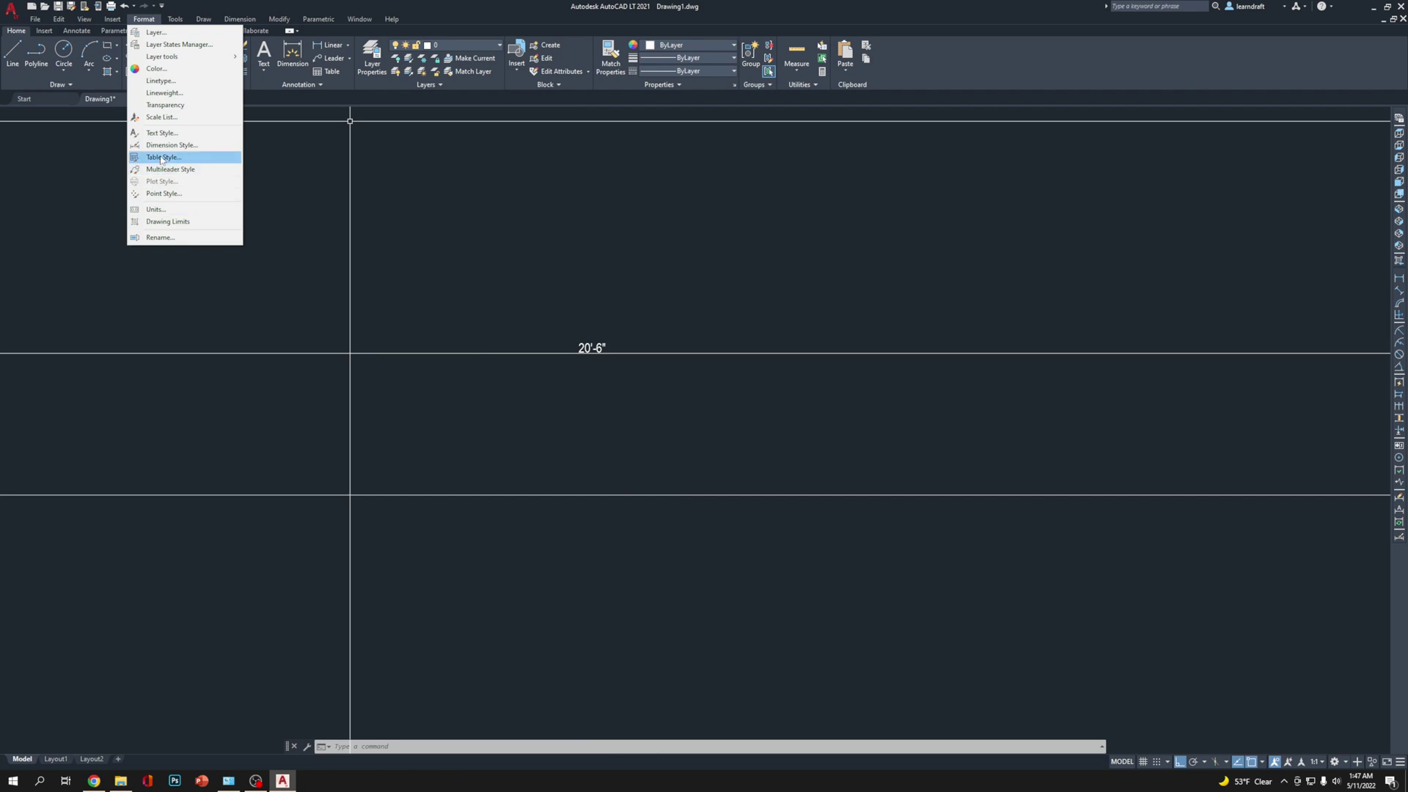
left_click(156, 209)
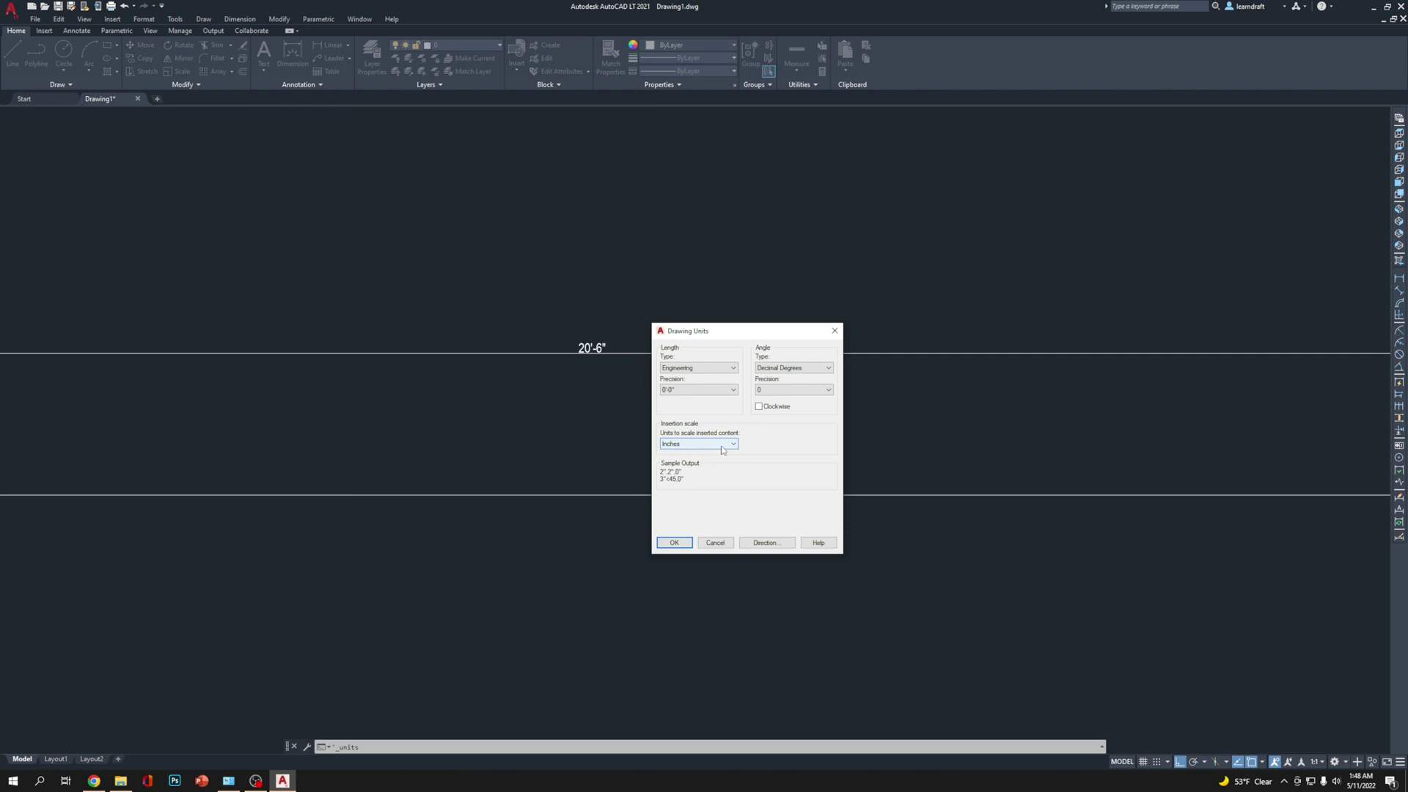
mouse_move(723, 446)
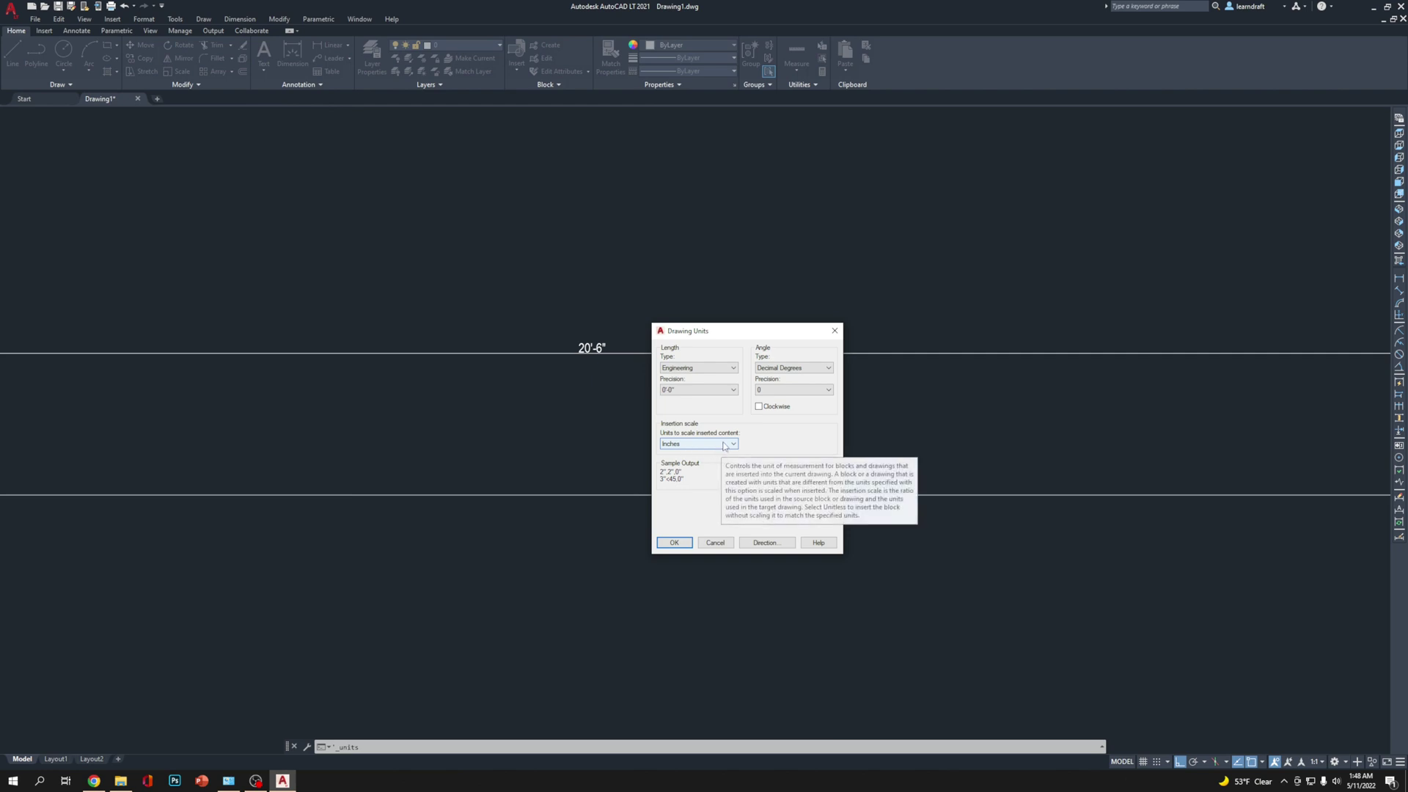
left_click(724, 444)
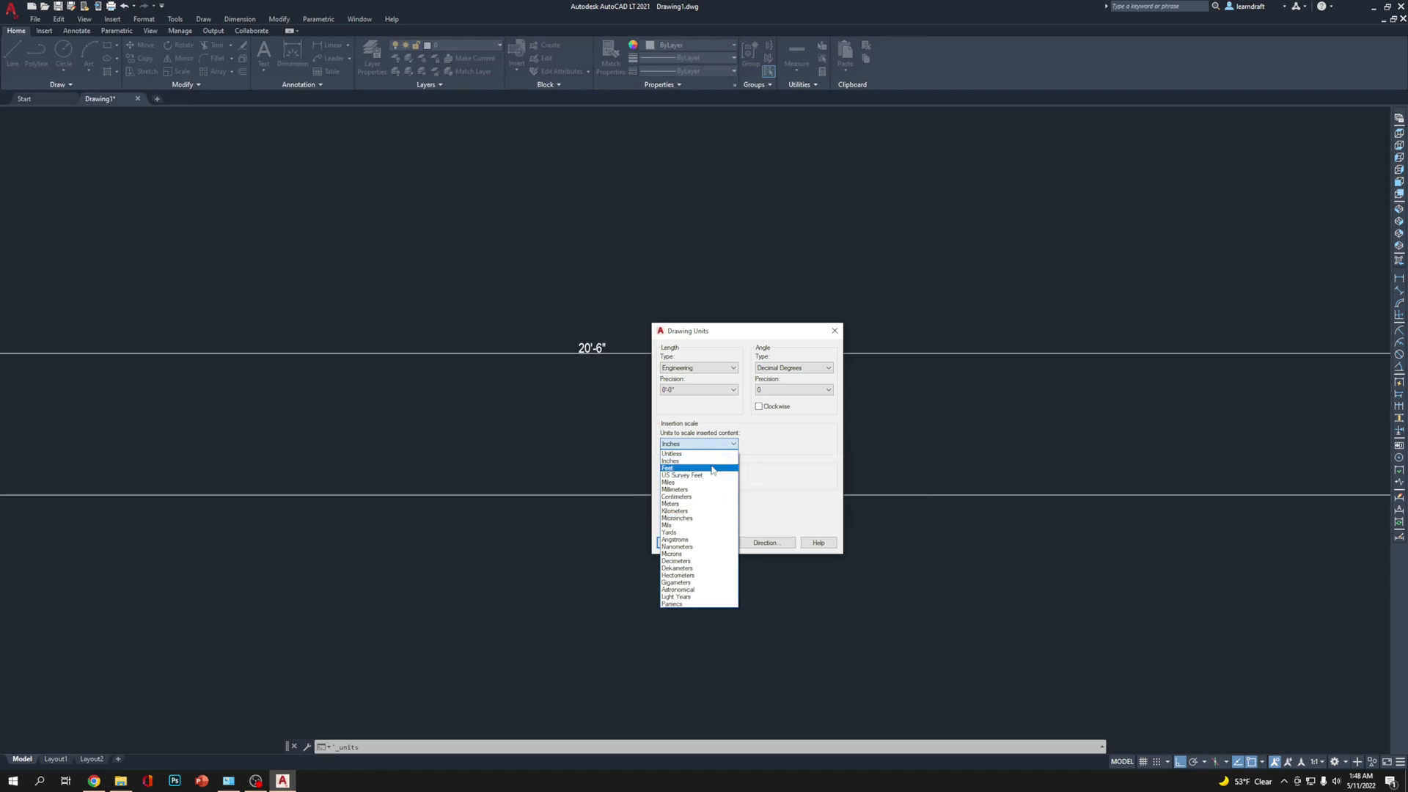
left_click(717, 445)
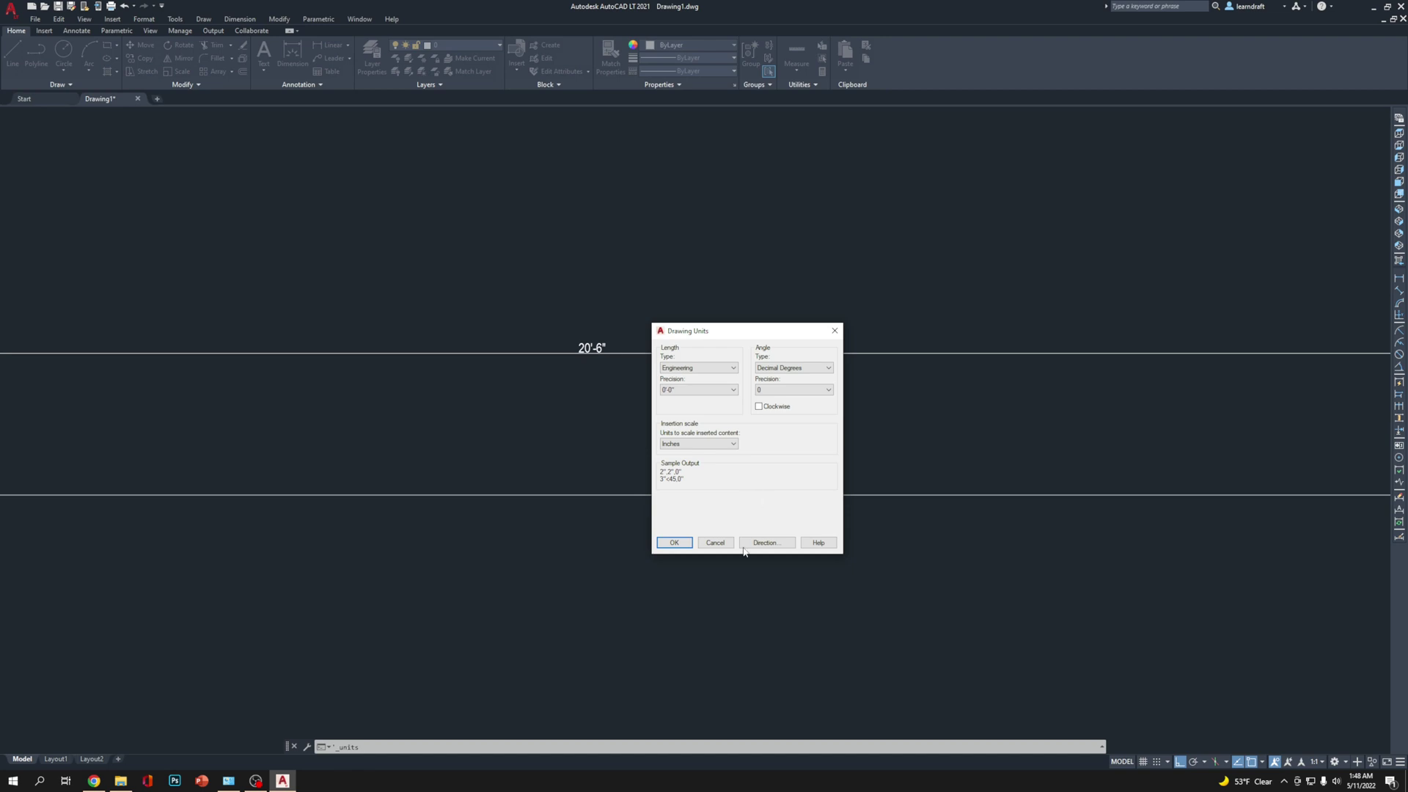
left_click(715, 542)
Change the current style's text offset from 0'-0.09" to 0'-0.5" and close the manager
left_click(144, 20)
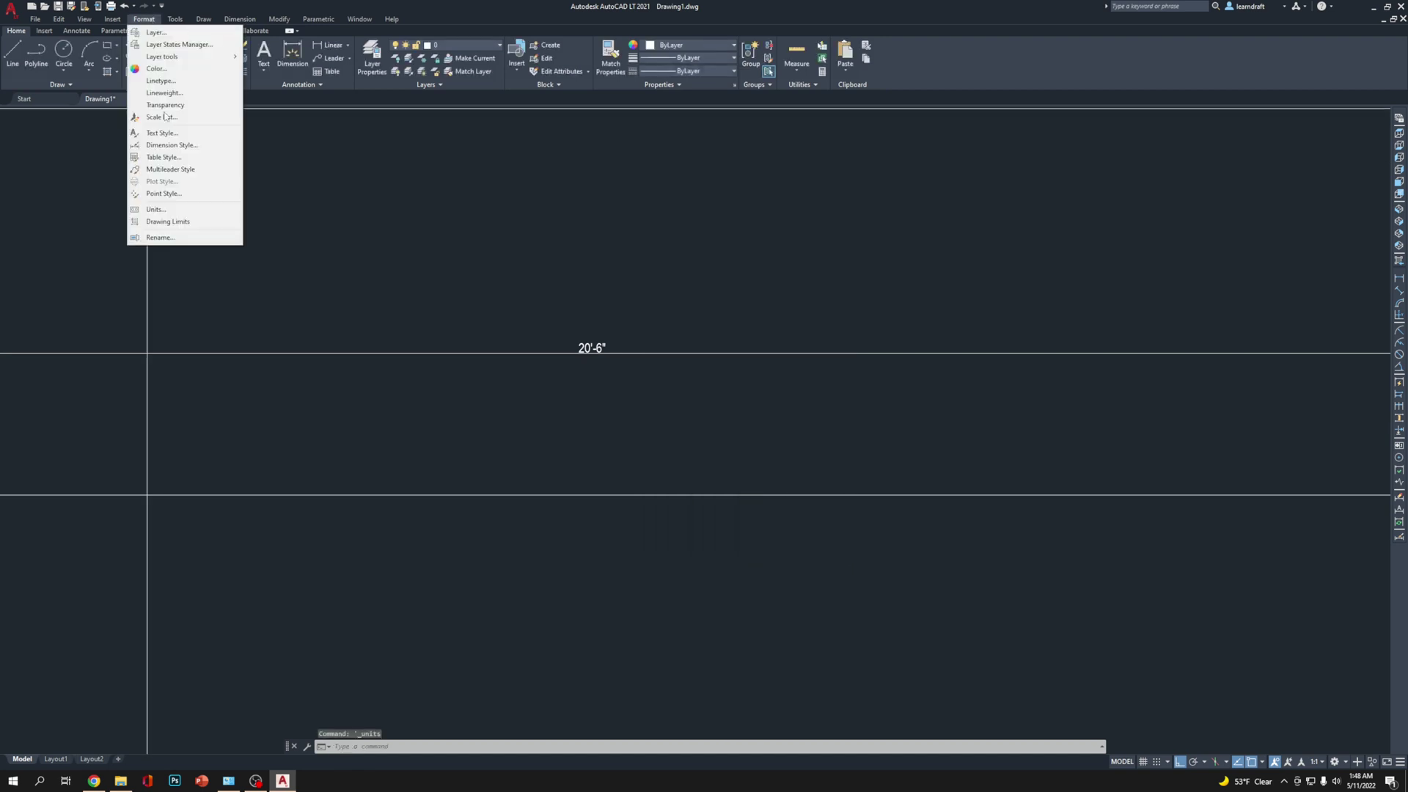
left_click(170, 145)
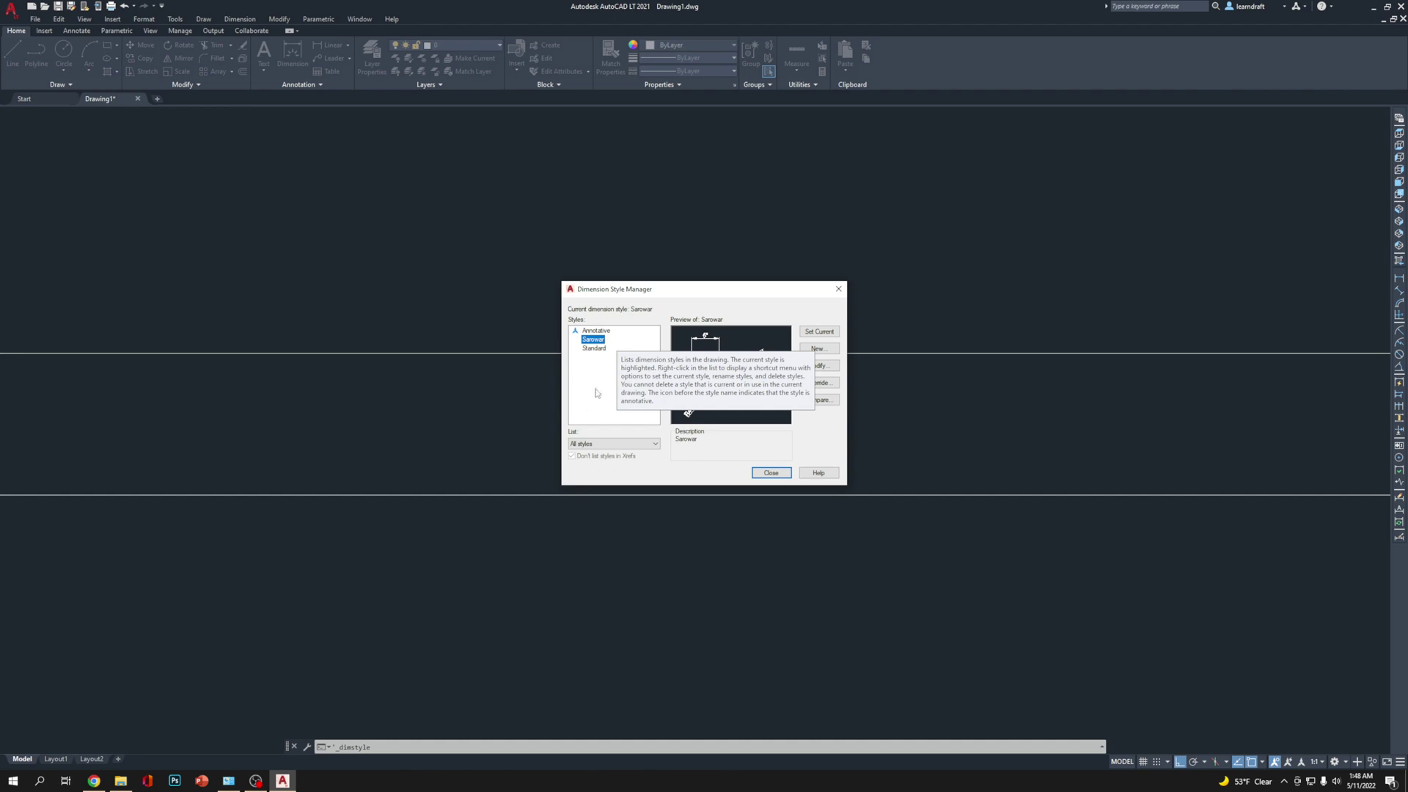
left_click(824, 367)
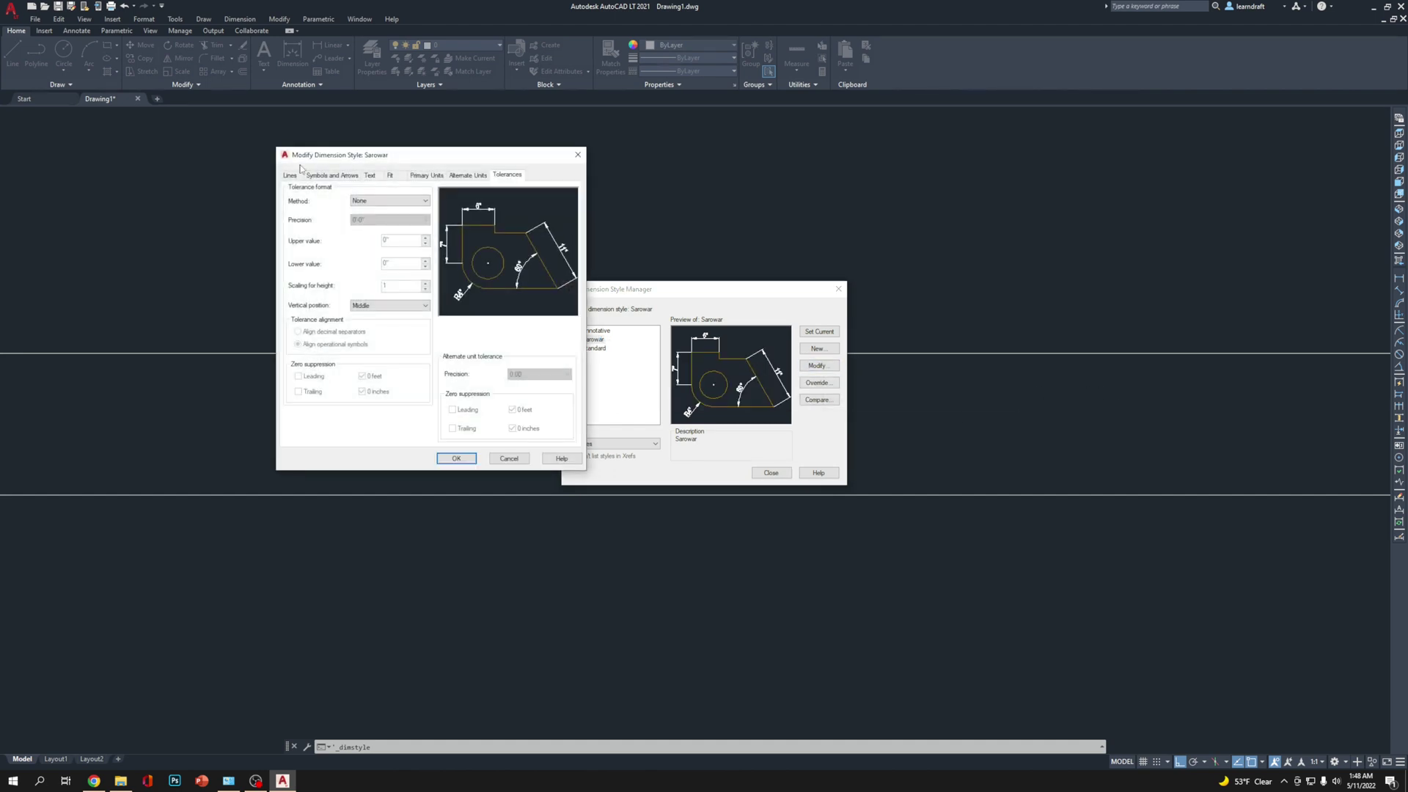
left_click(338, 176)
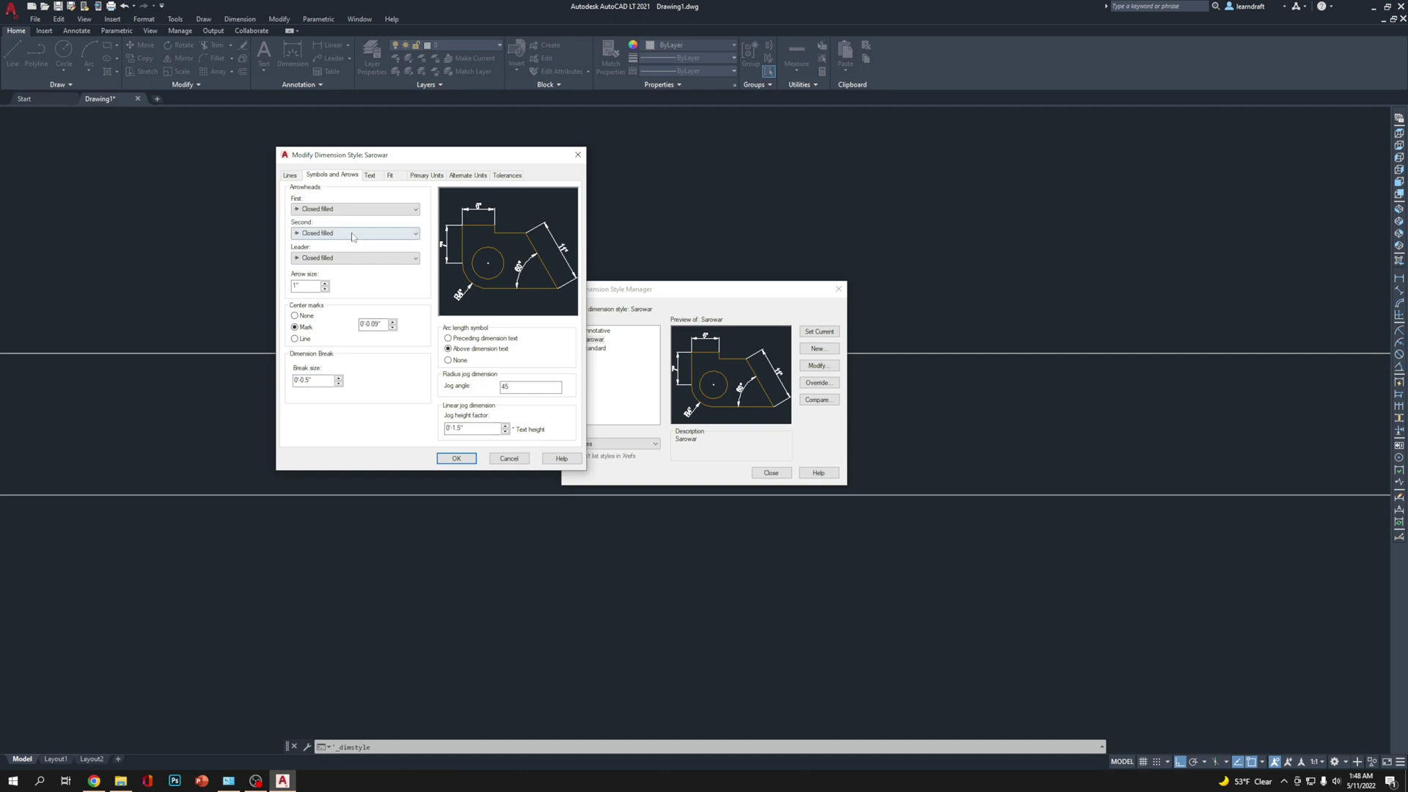
left_click(371, 176)
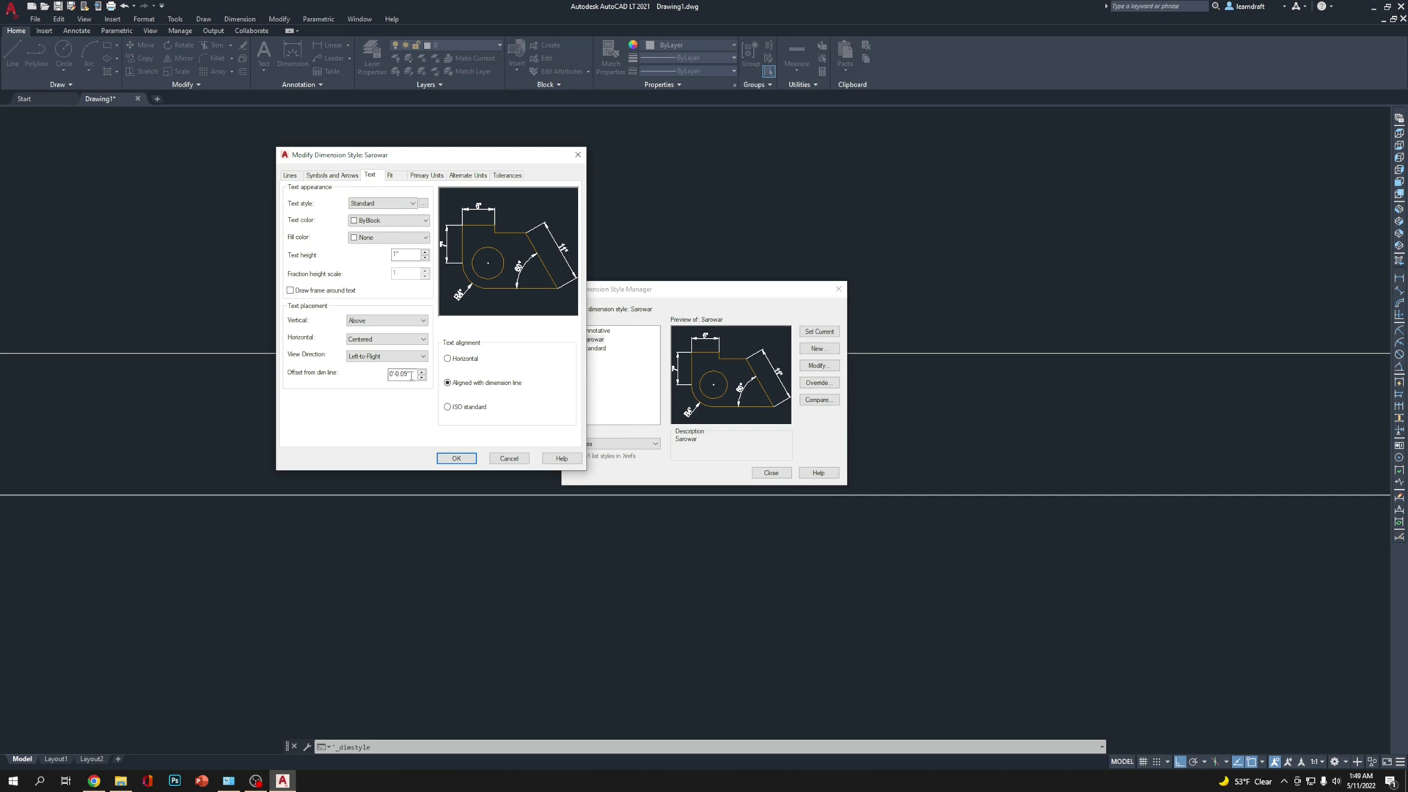
left_click_drag(407, 374, 383, 377)
key("BackSpace")
key("Tab")
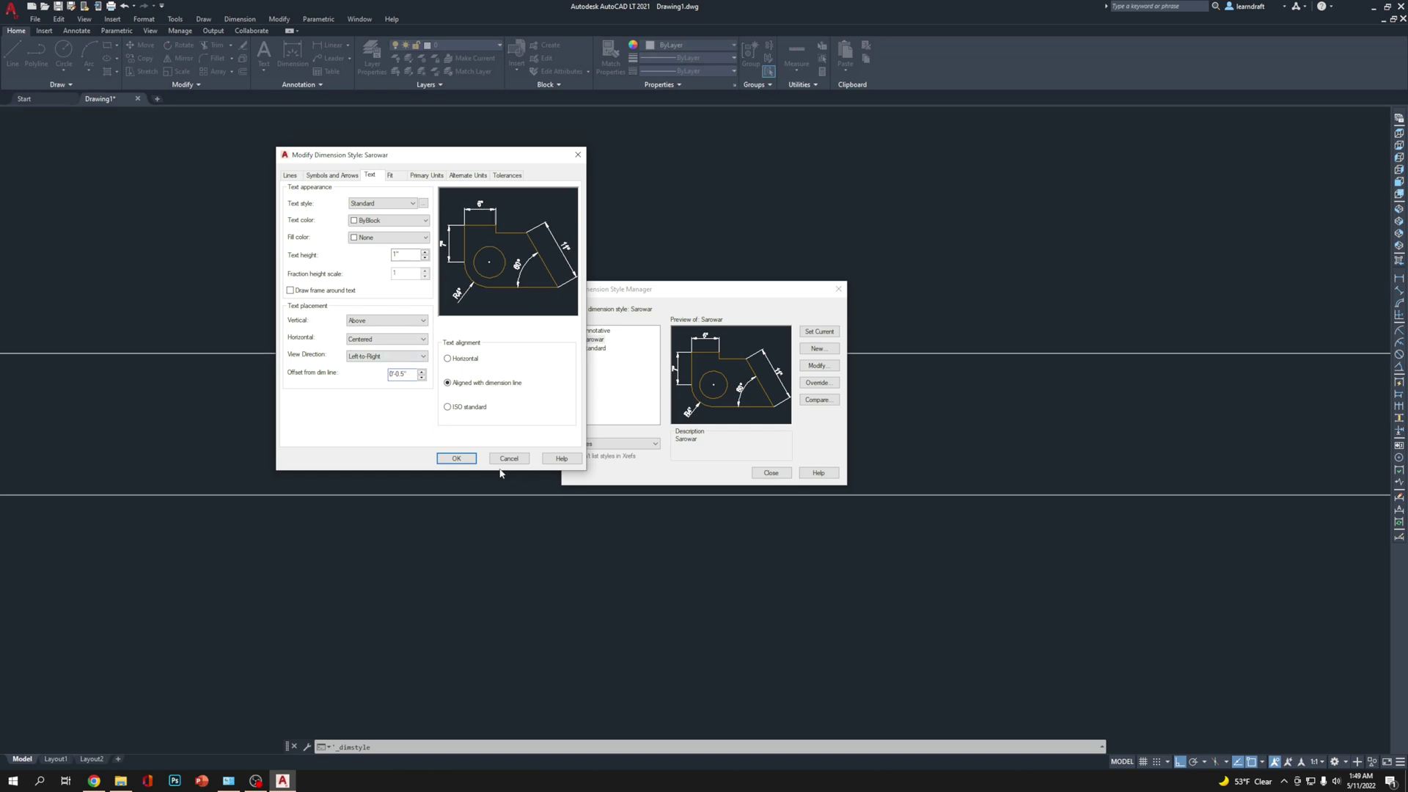
left_click(456, 459)
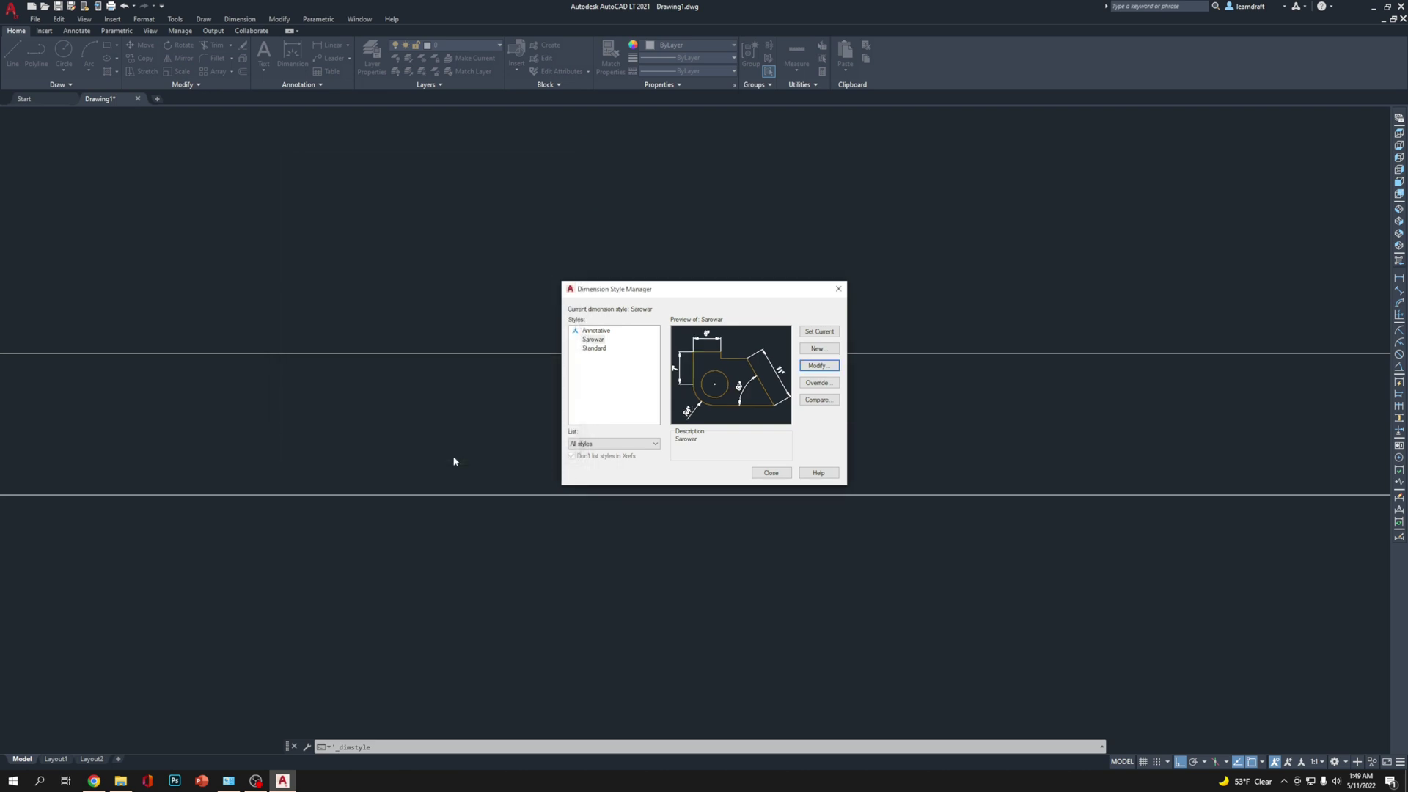
left_click(771, 473)
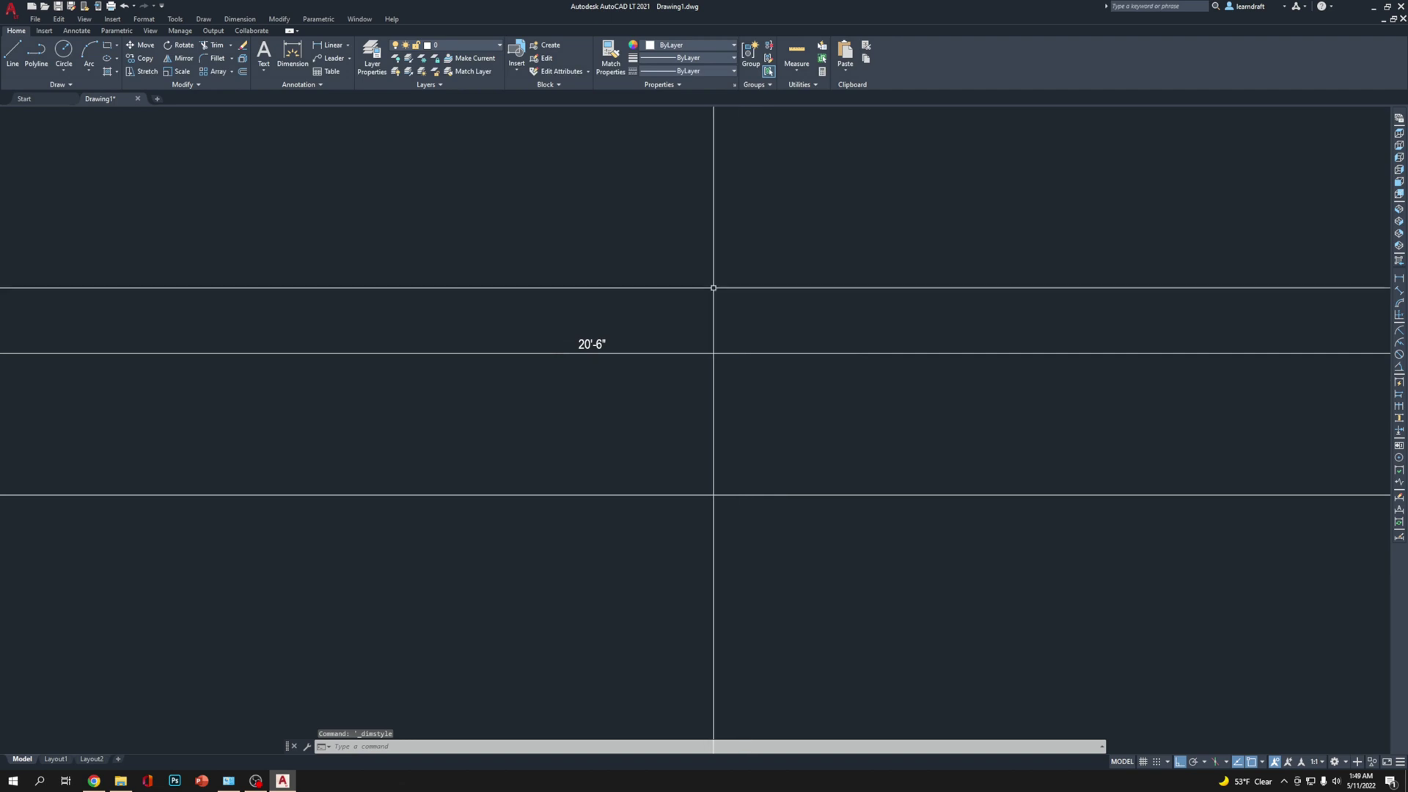
Zoom and pan to the rectangle's right end, selecting its right edge
scroll(600, 349, "up", 5)
scroll(673, 390, "down", 2)
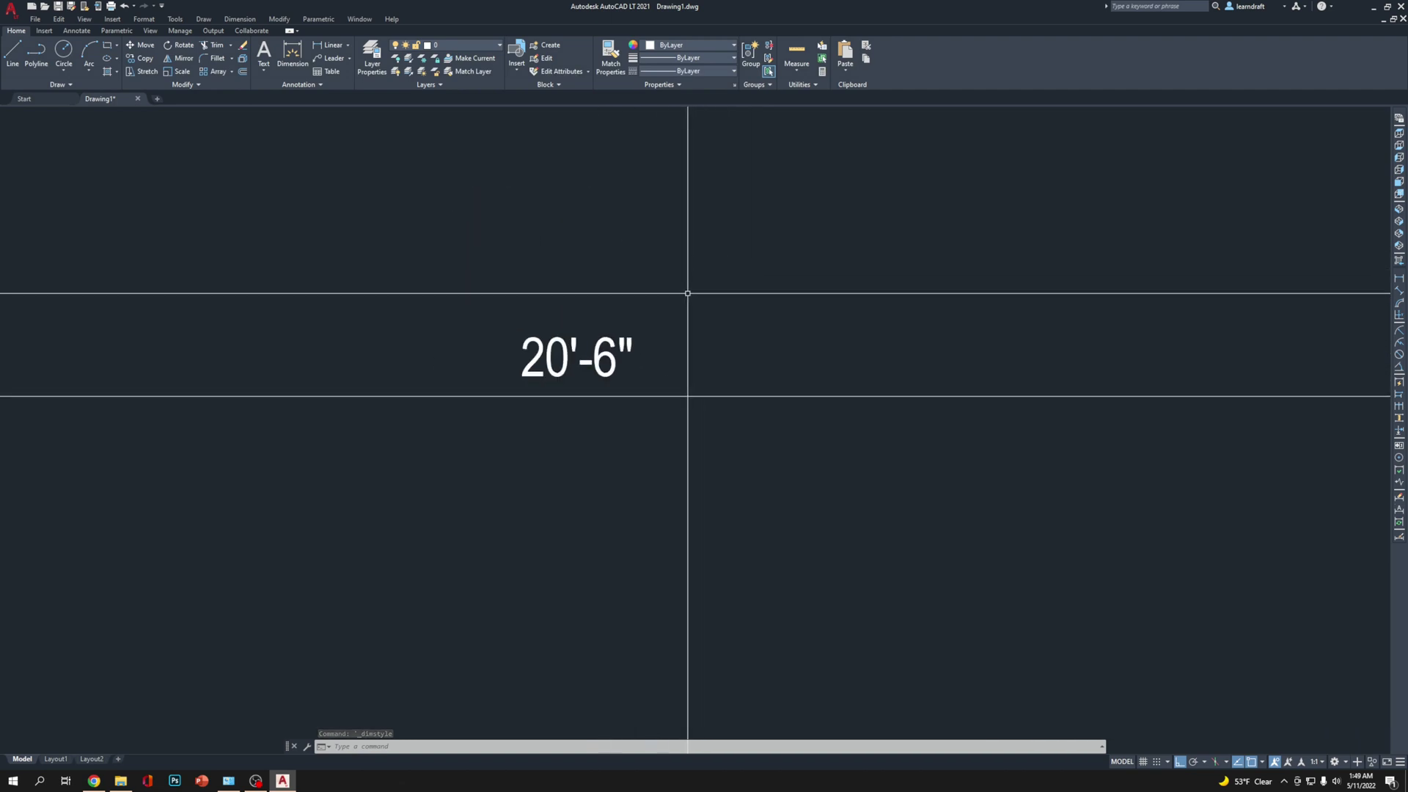
scroll(689, 289, "down", 5)
scroll(653, 326, "down", 6)
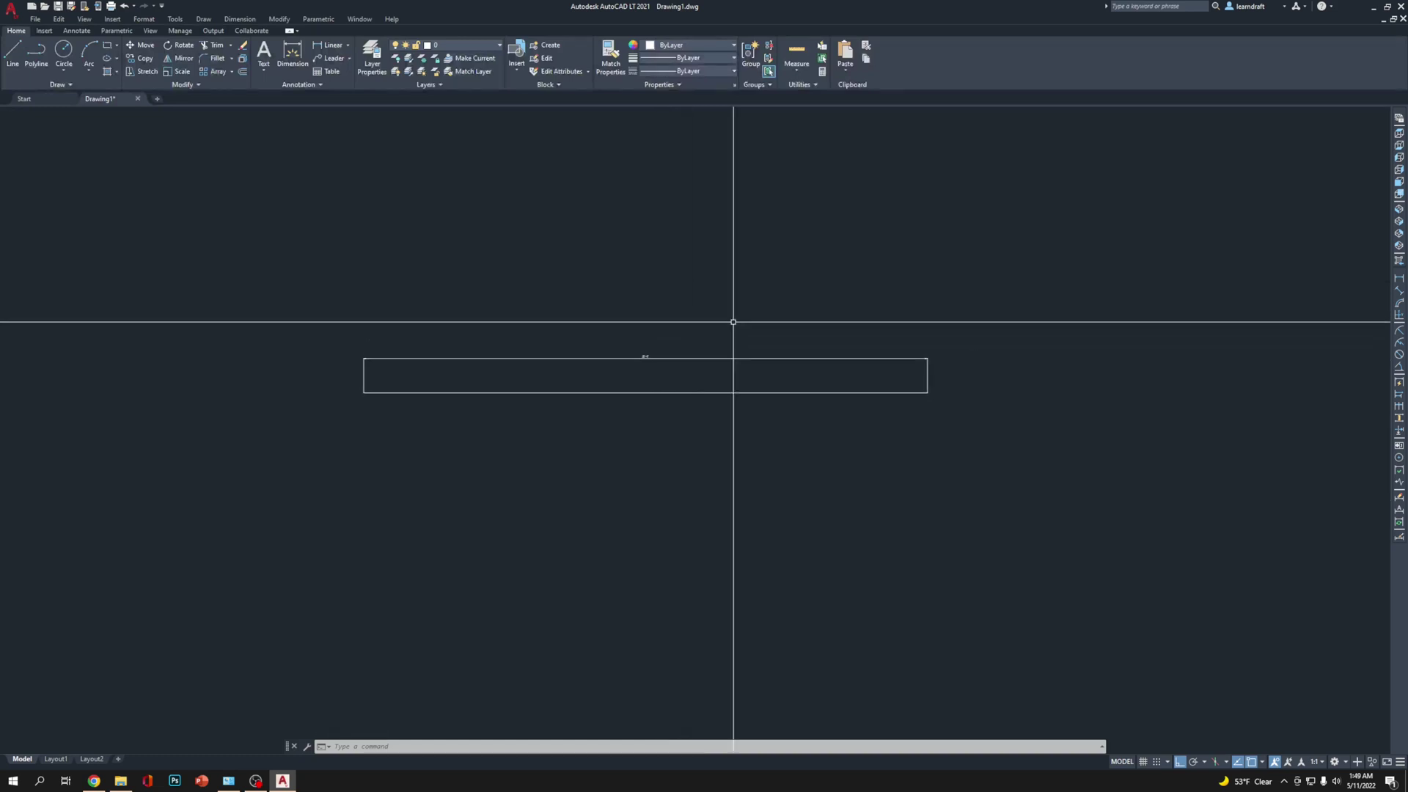
scroll(741, 323, "up", 4)
scroll(775, 329, "up", 4)
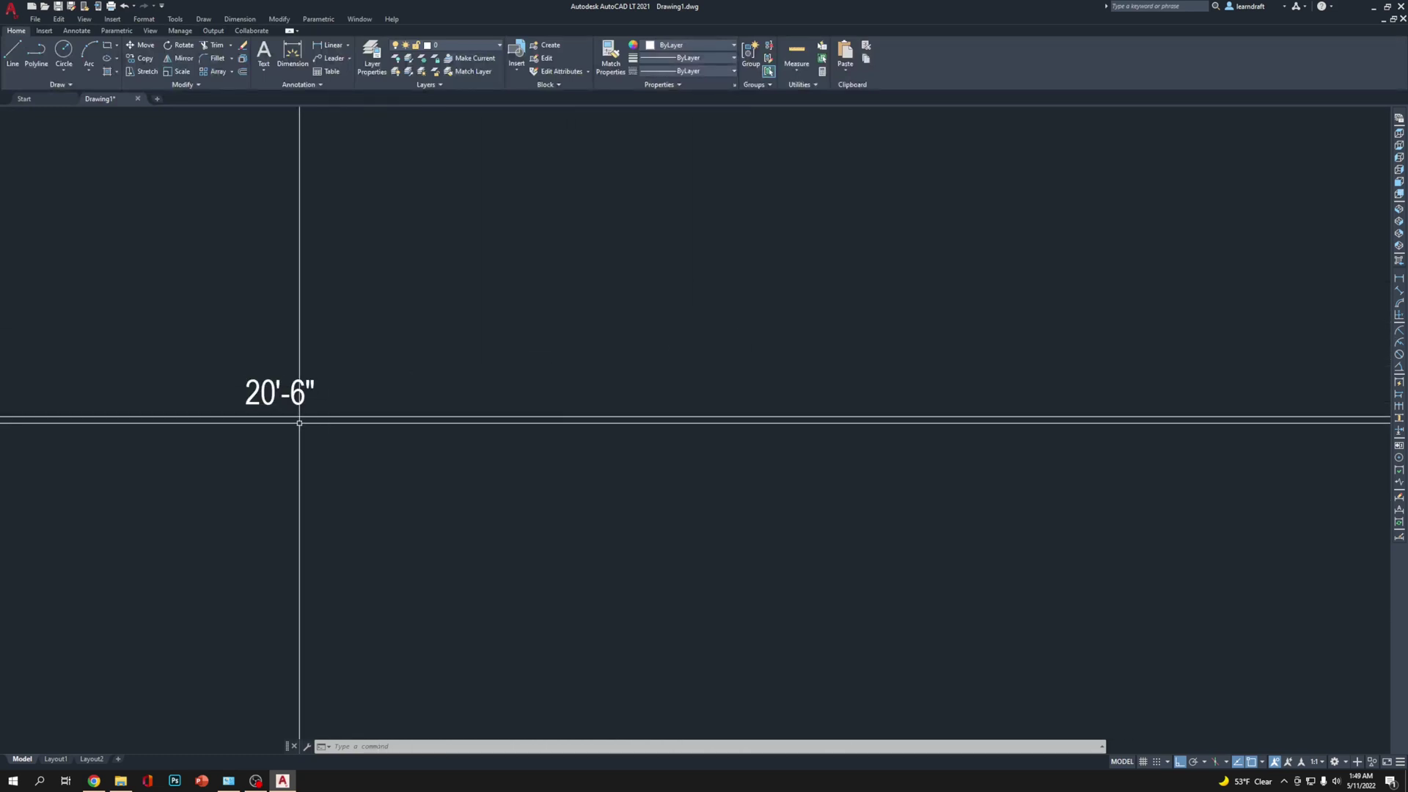
scroll(299, 418, "down", 6)
scroll(892, 396, "up", 5)
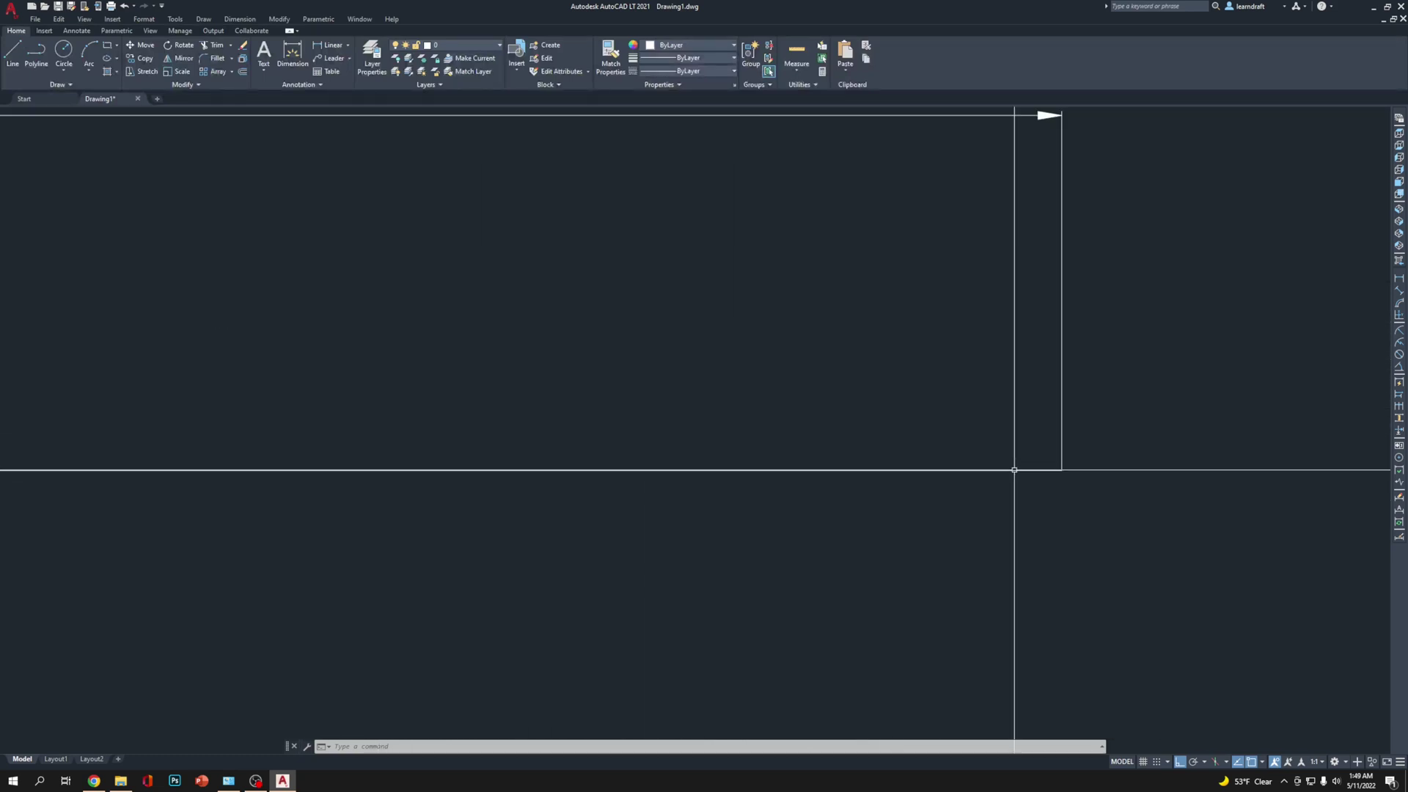
middle_click_drag(1012, 464, 984, 425)
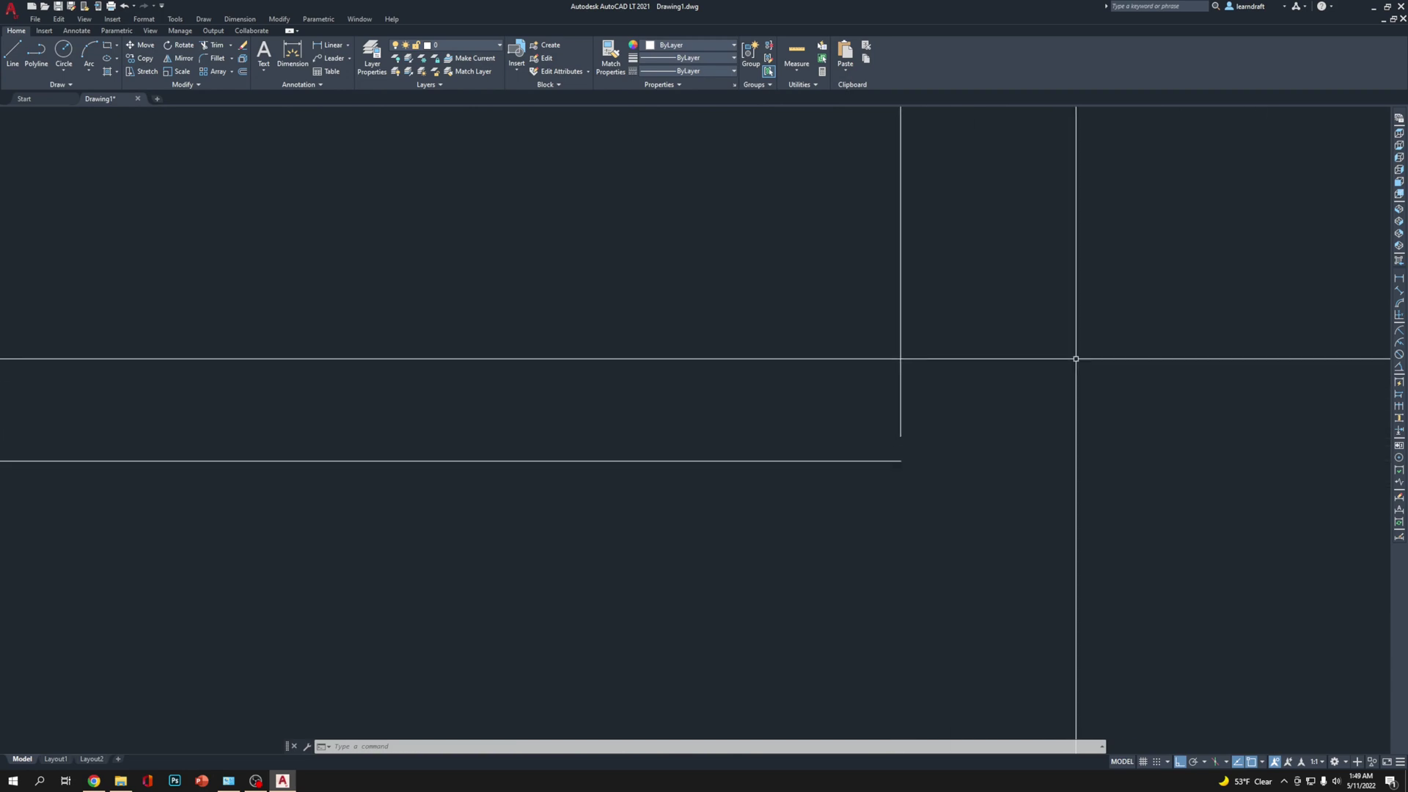
left_click(945, 385)
left_click(813, 389)
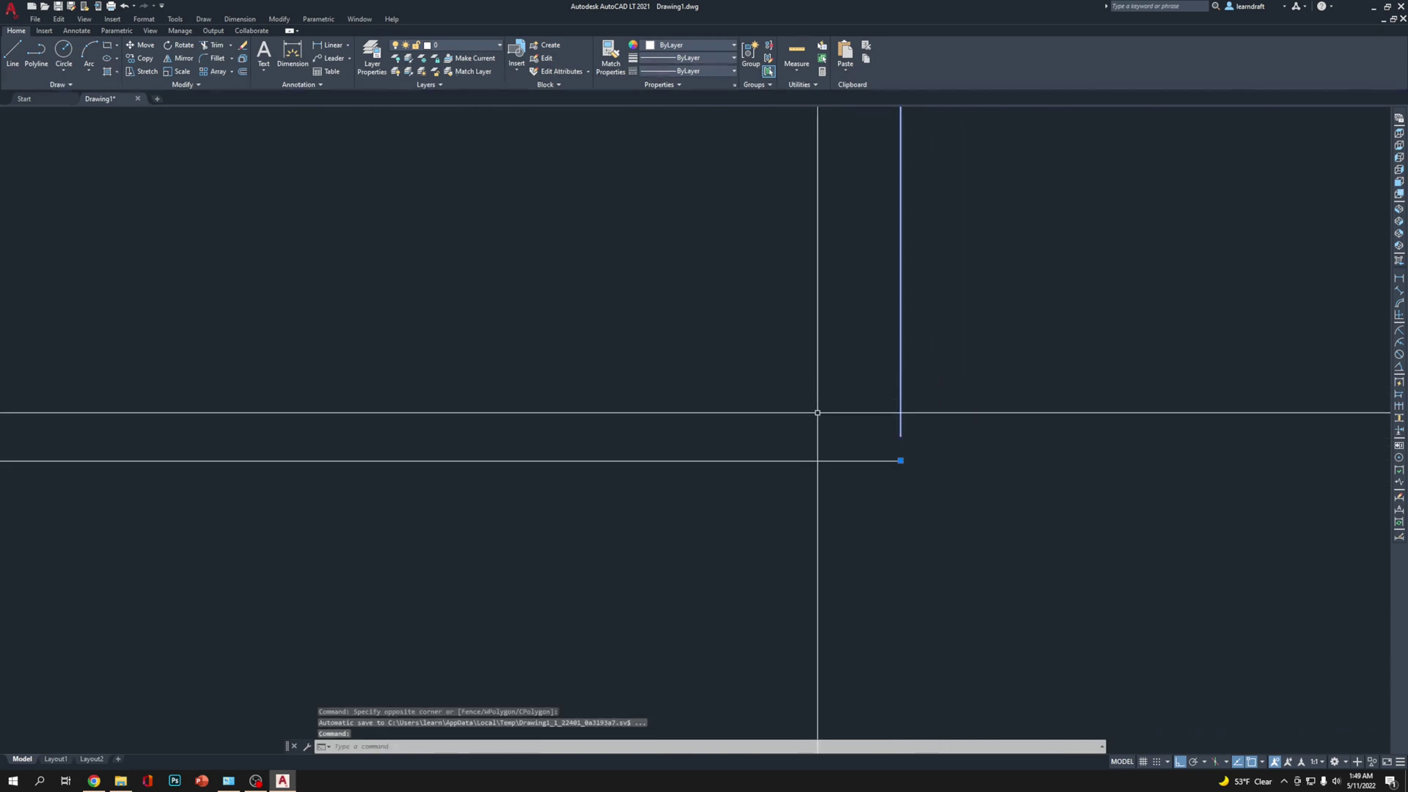
middle_click_drag(819, 412, 770, 362)
middle_click_drag(903, 385, 908, 477)
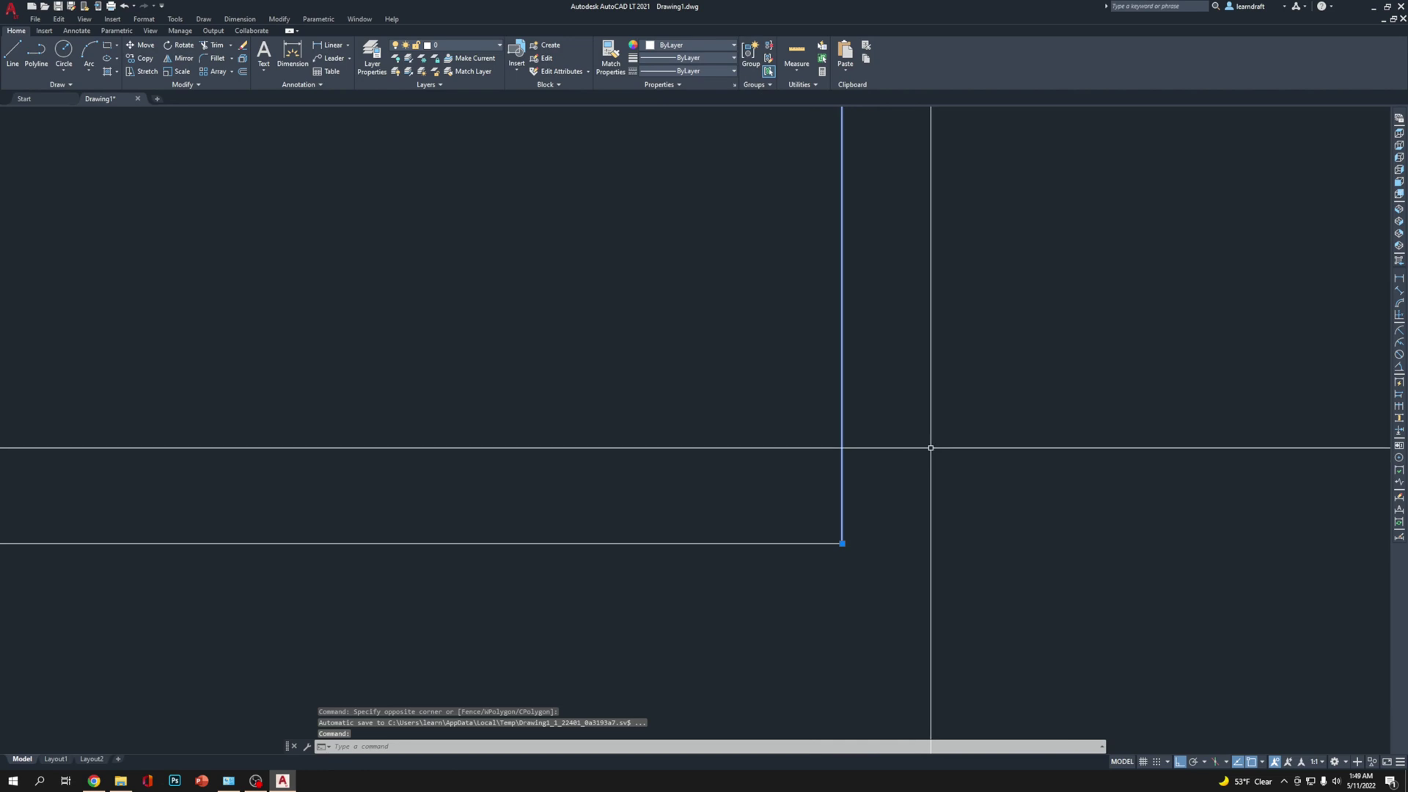
scroll(952, 434, "down", 3)
Erase the rectangle and its 20'-6" dimension with a crossing selection
key("Escape")
scroll(1048, 375, "down", 8)
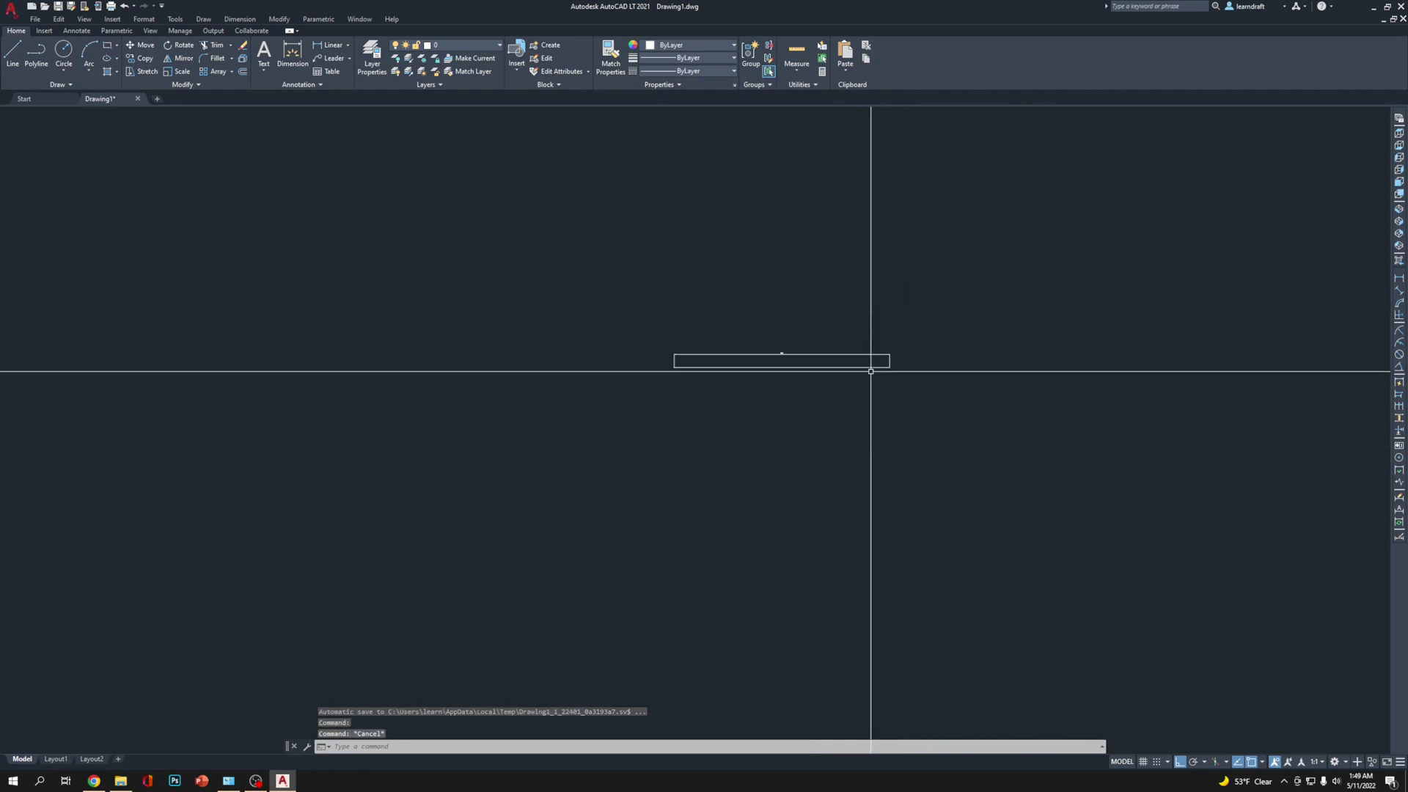
left_click(984, 276)
left_click(715, 414)
key("Delete")
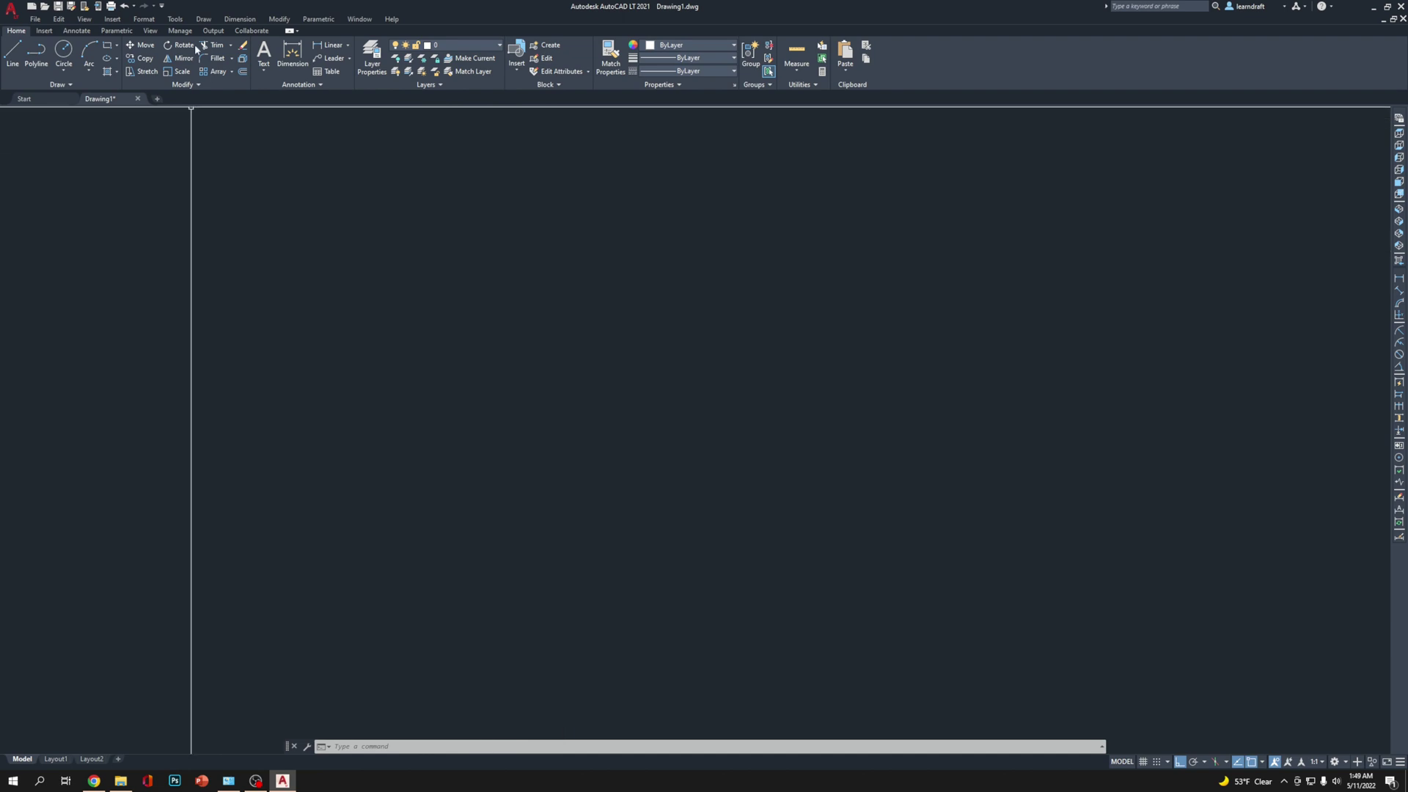
Start saving the cleared drawing with Ctrl+S
left_click(149, 19)
left_click(656, 261)
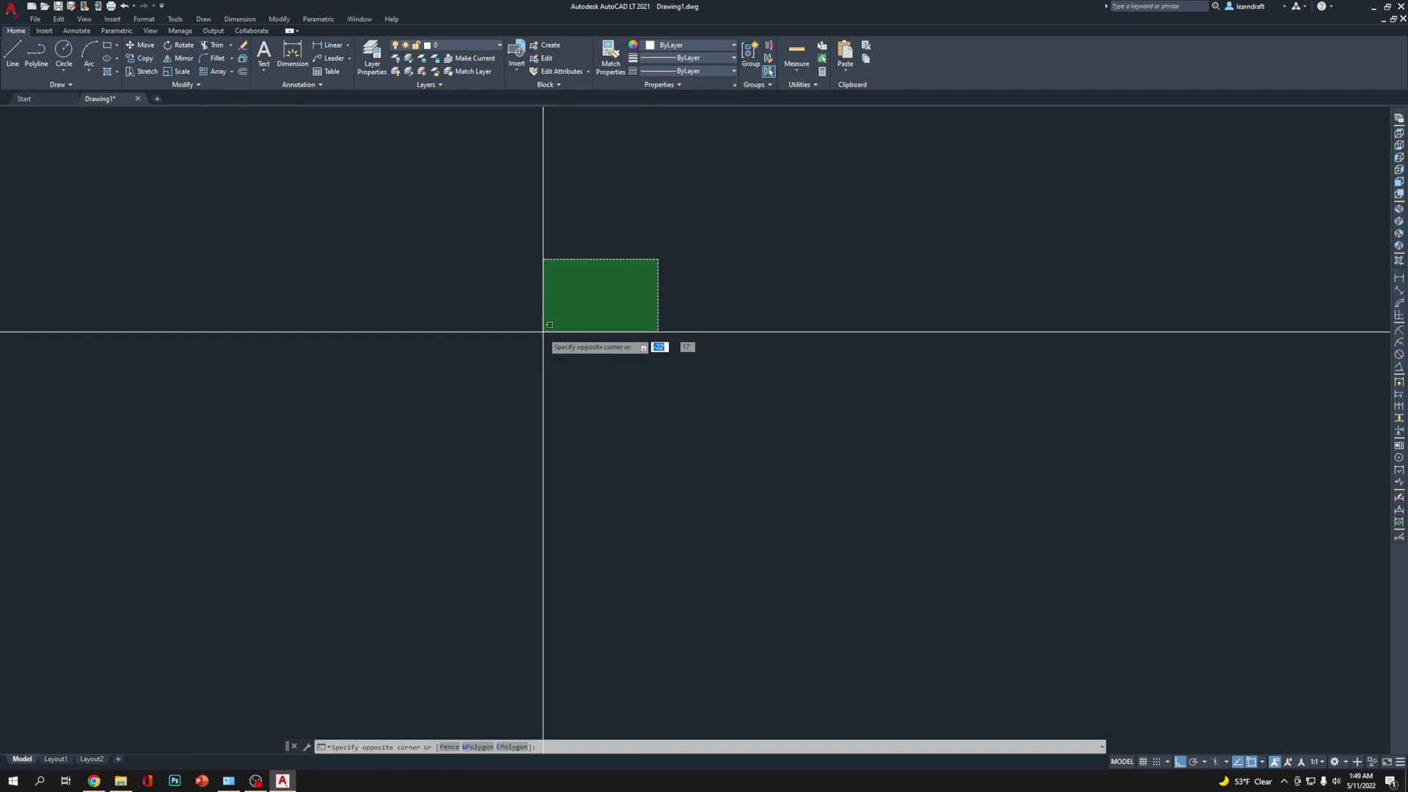
left_click(576, 353)
key("ctrl+s")
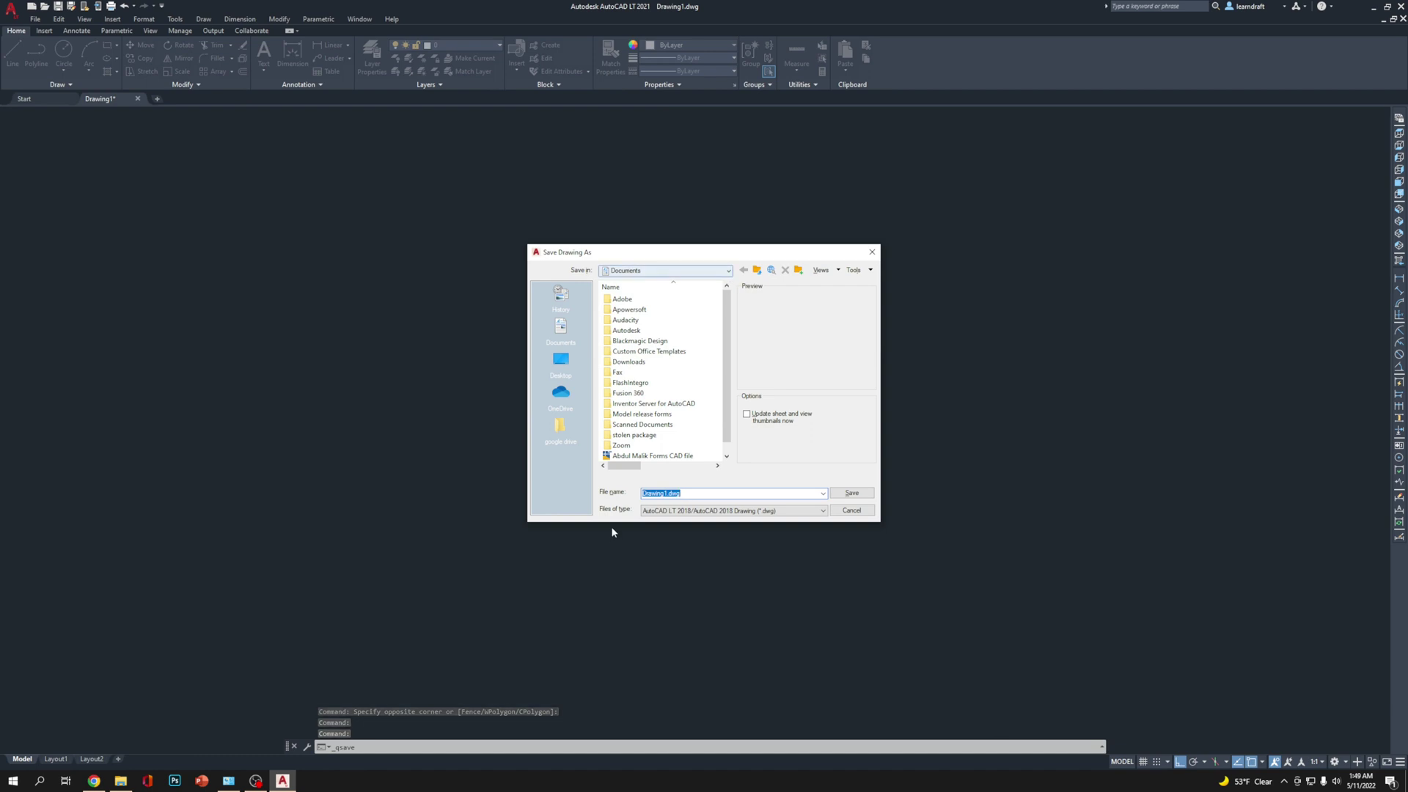
Navigate to New Volume (I:) > YouTube > AutoCAD with Sarowar
scroll(687, 385, "down", 1)
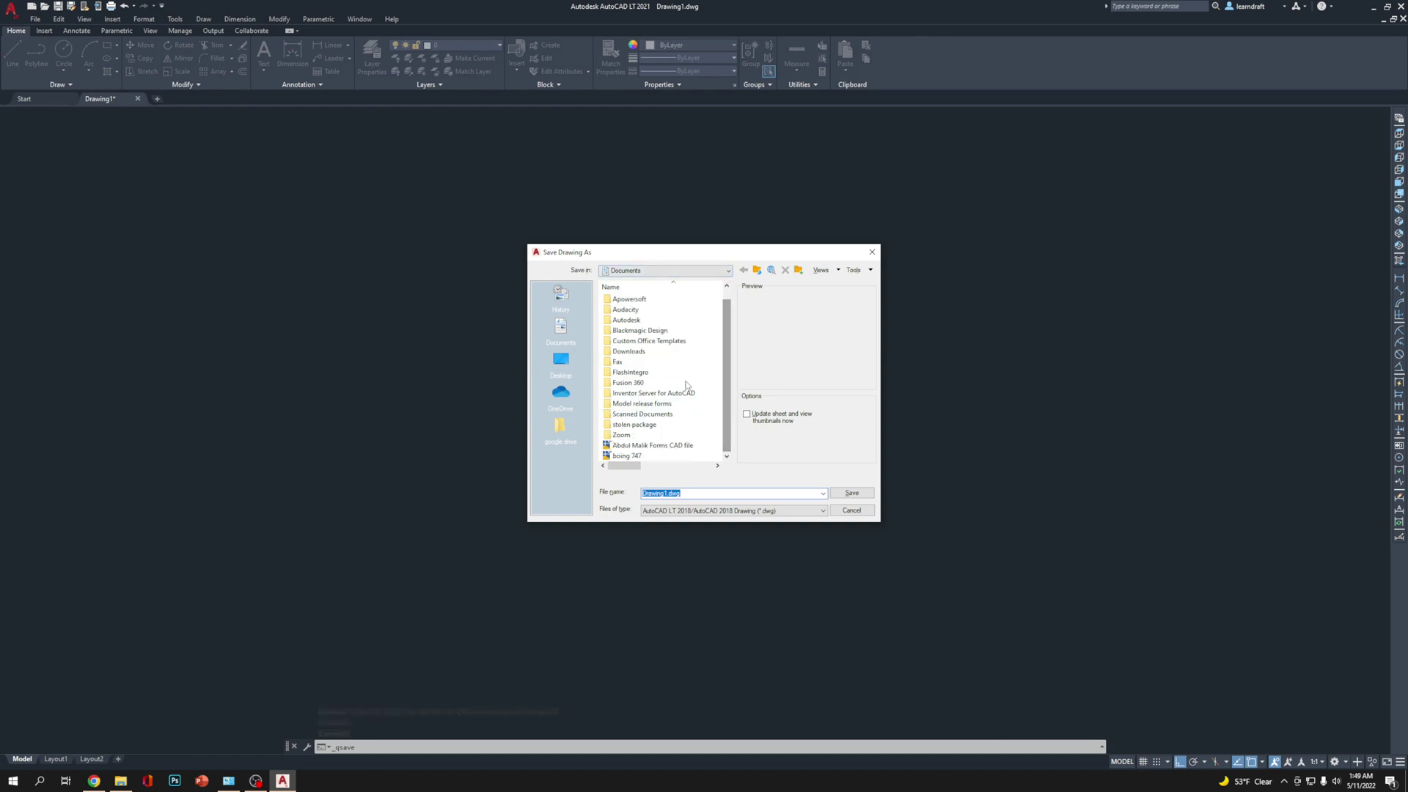
left_click(728, 271)
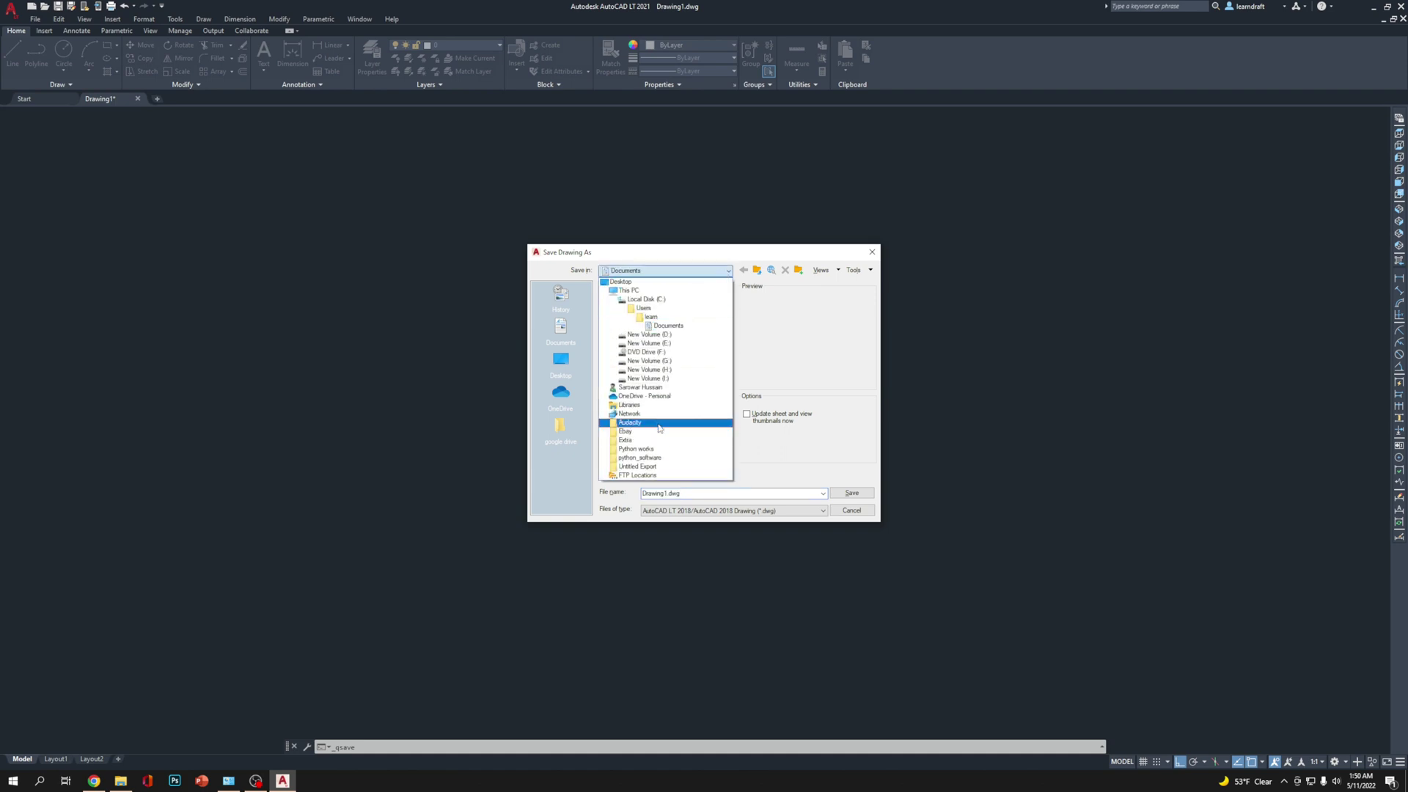
left_click(676, 379)
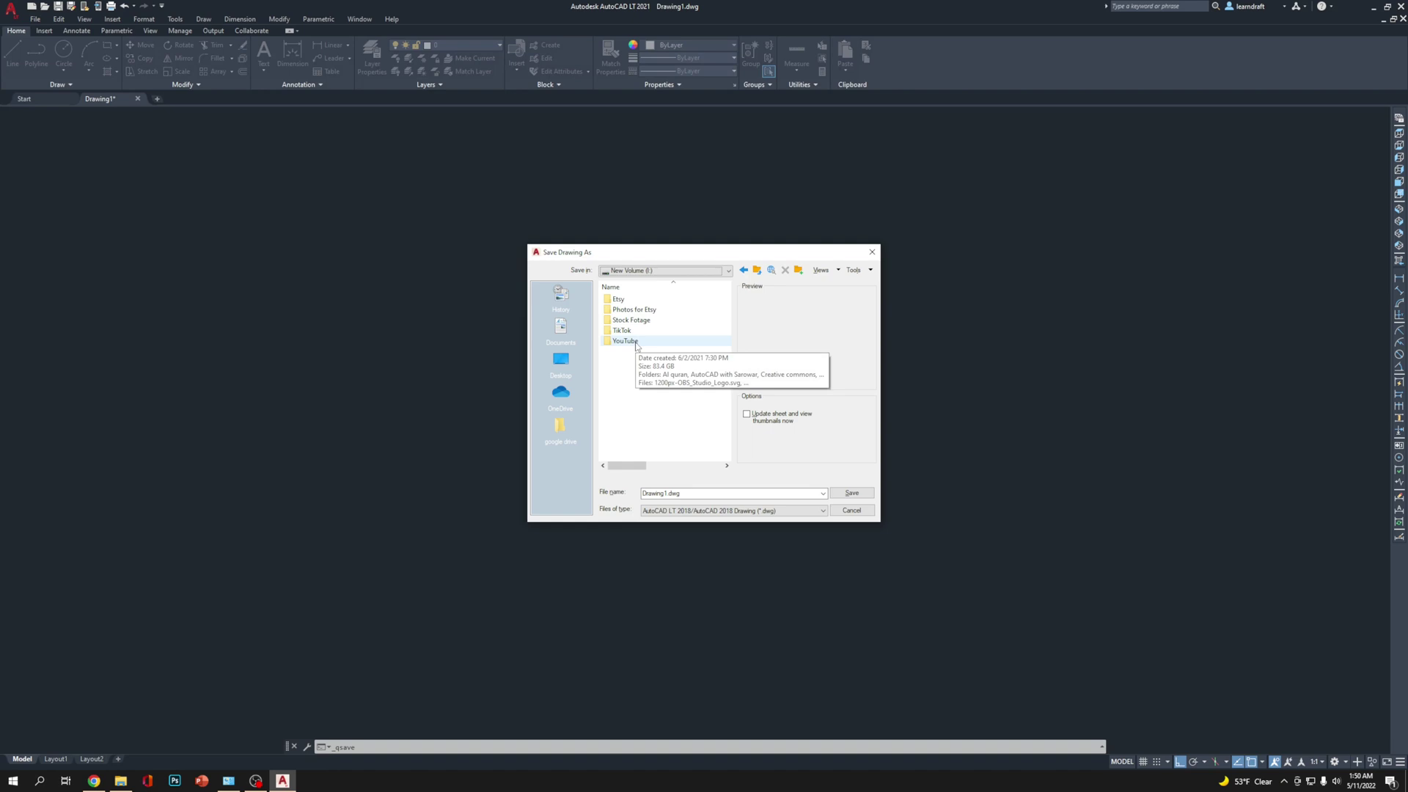
double_click(635, 342)
double_click(659, 310)
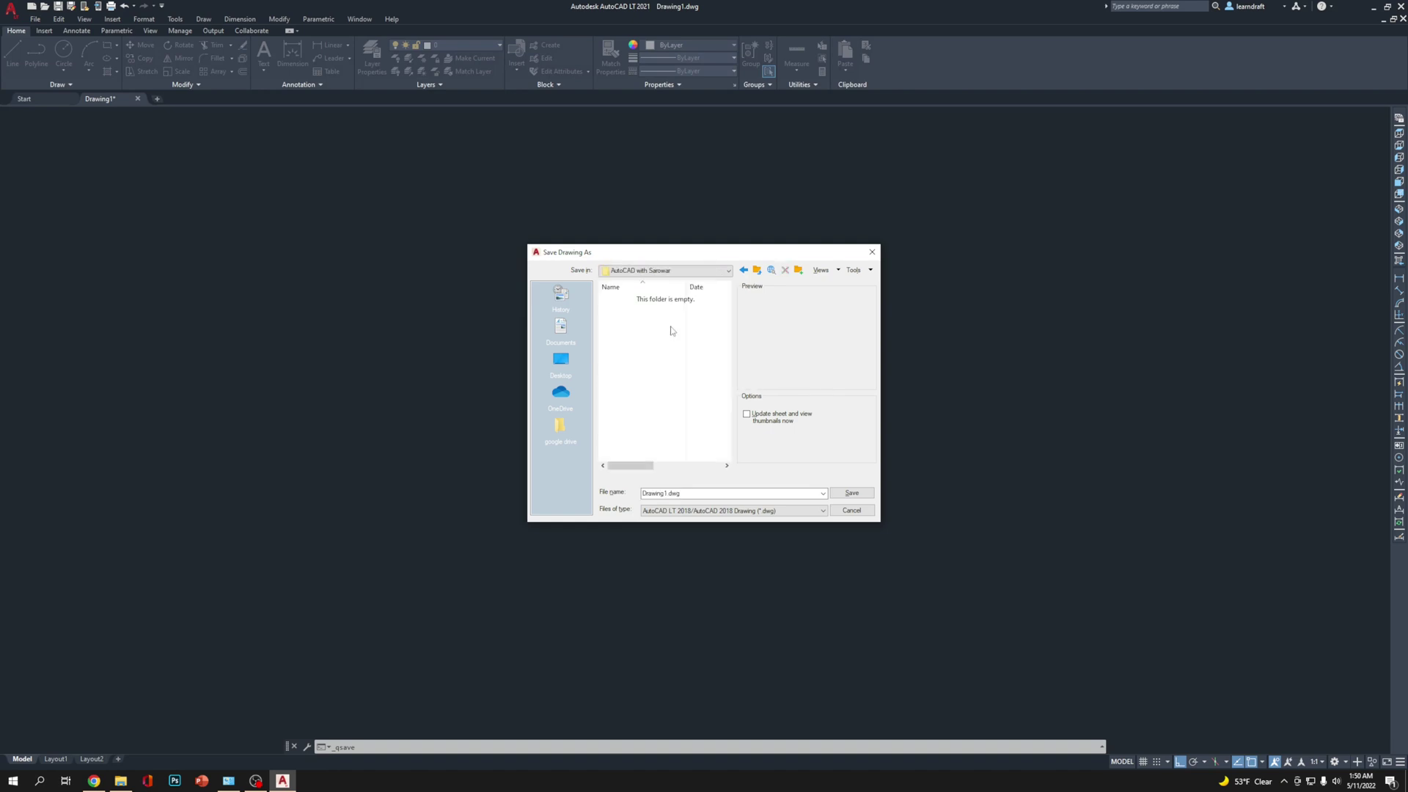
Name the file 'Work Template' and save it
double_click(687, 492)
type("A")
key("BackSpace")
key("BackSpace")
key("BackSpace")
key("BackSpace")
key("BackSpace")
key("BackSpace")
type("w")
left_click(852, 493)
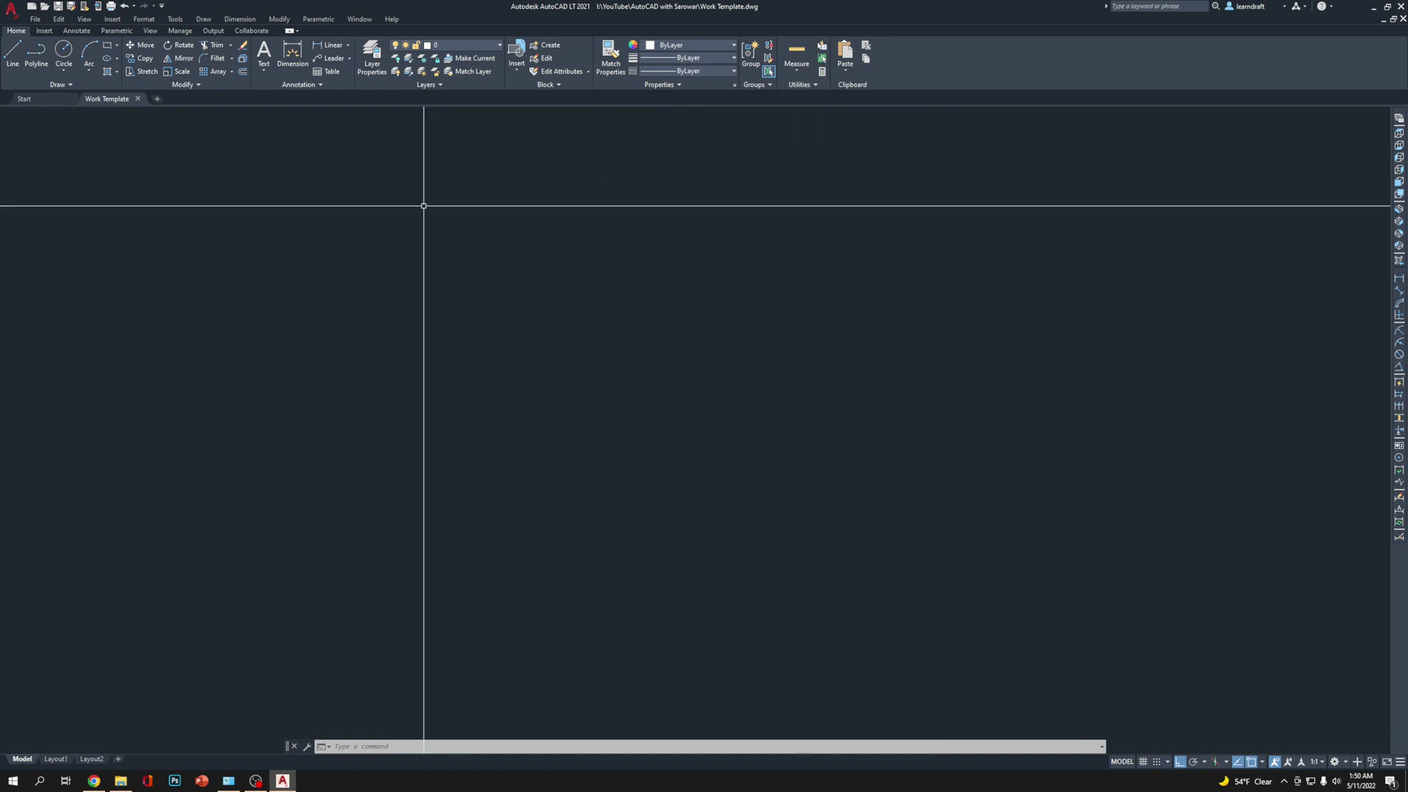
Close Work Template and reopen it from the AutoCAD with Sarowar folder
left_click(138, 99)
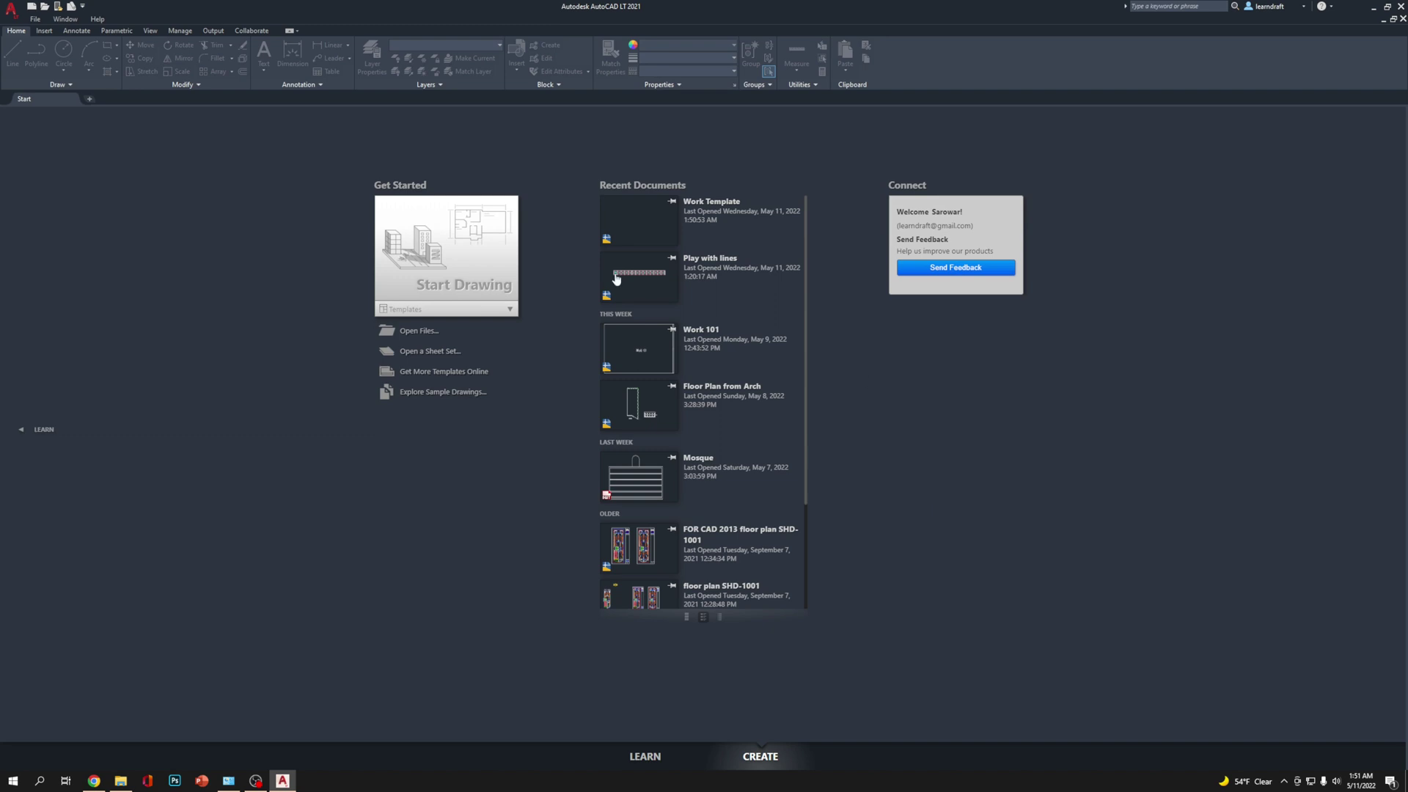
left_click(34, 19)
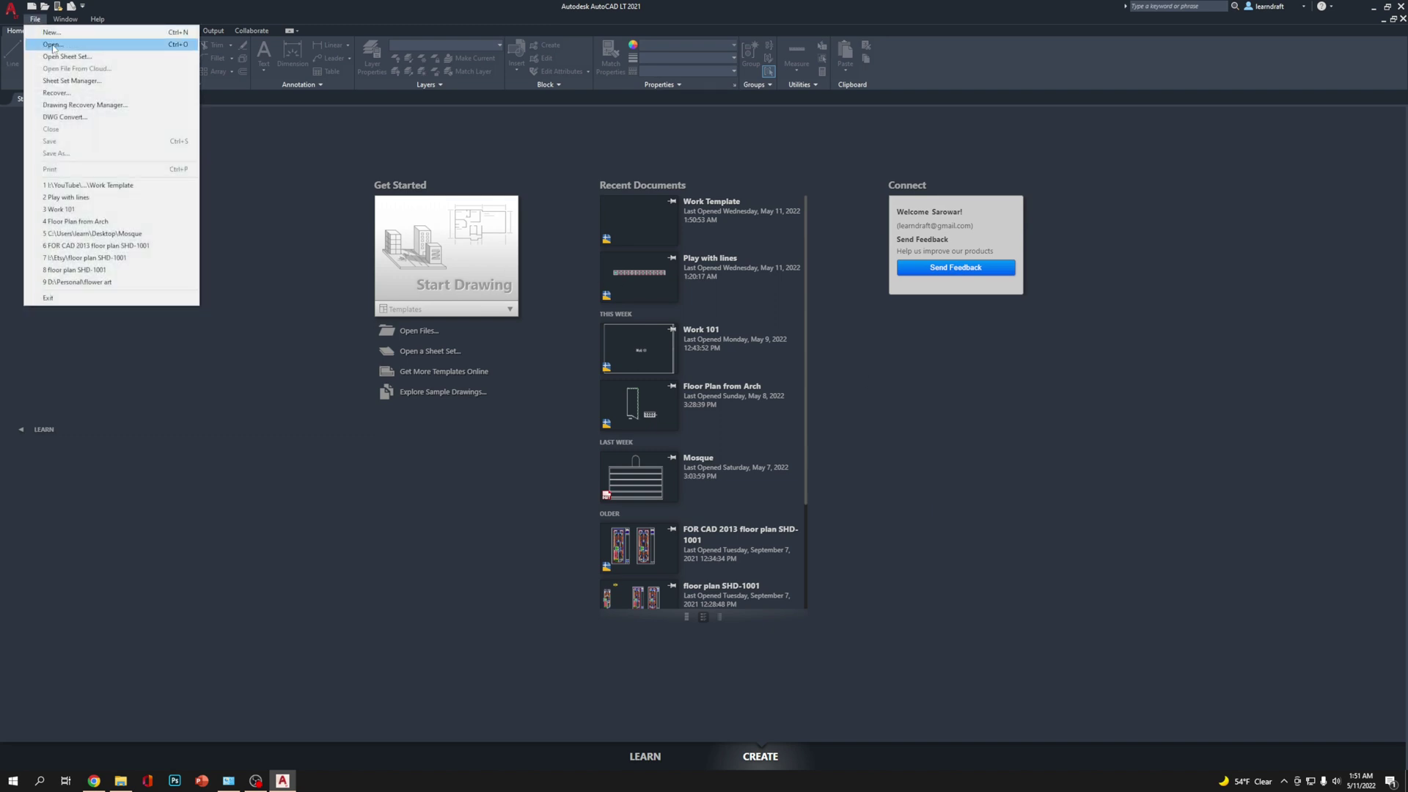
left_click(52, 45)
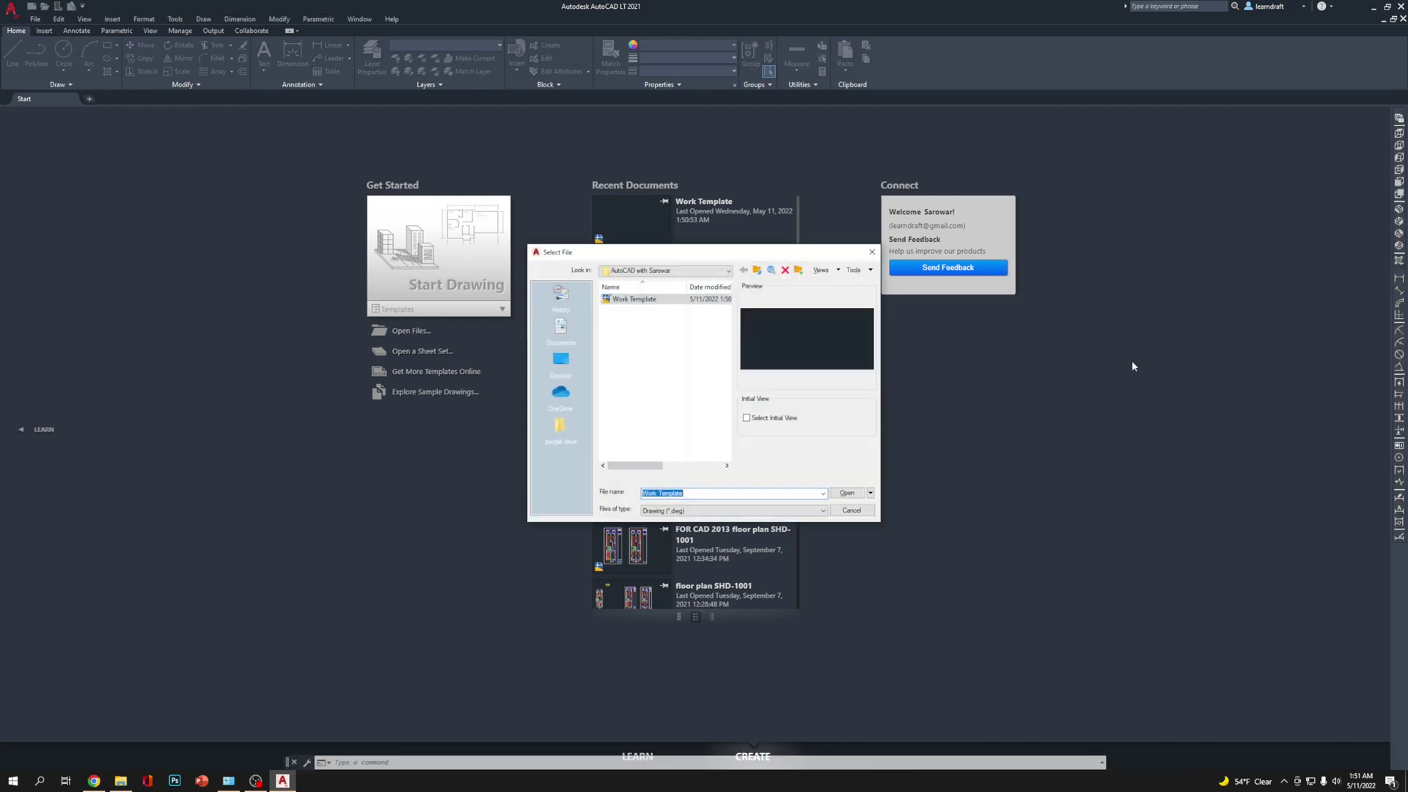
left_click_drag(880, 338, 1074, 346)
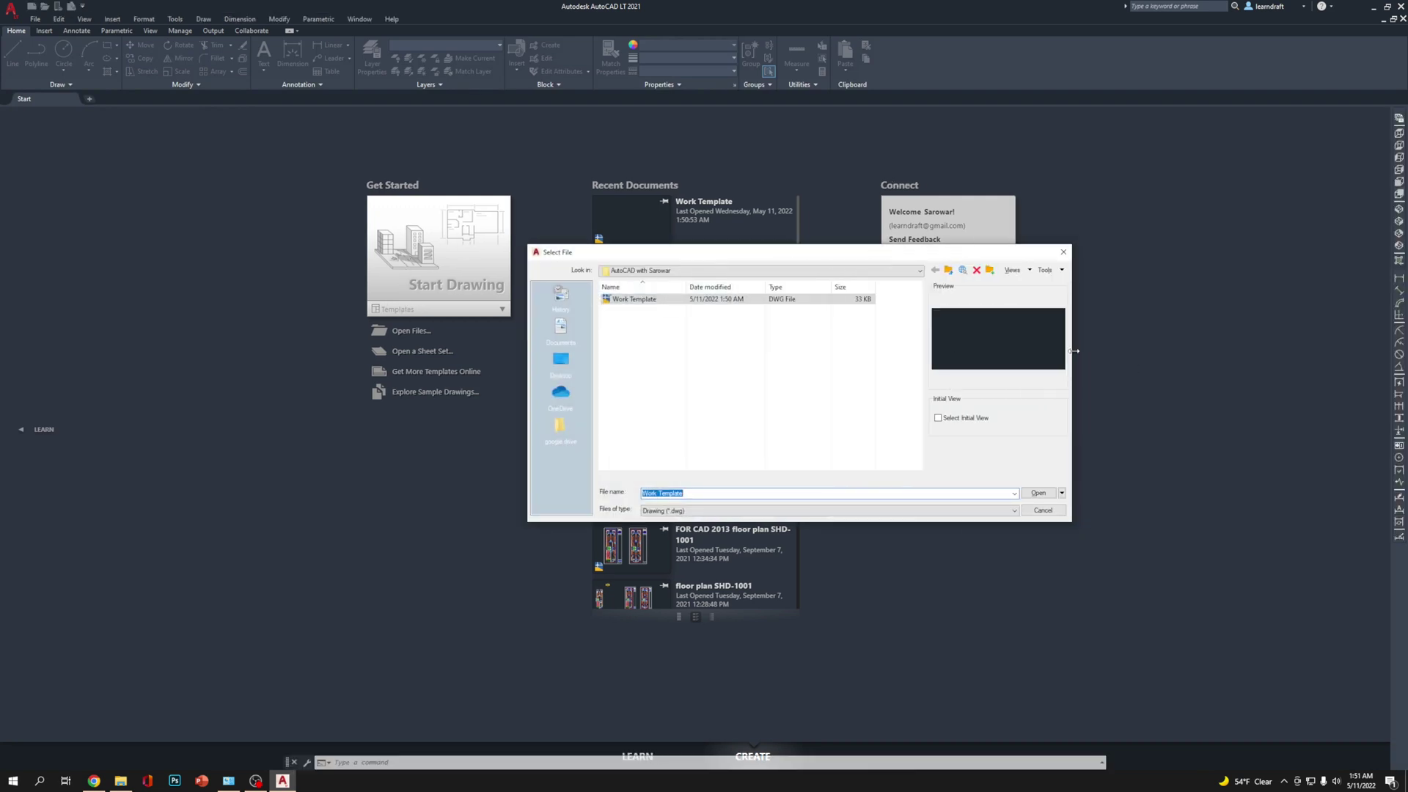
double_click(638, 299)
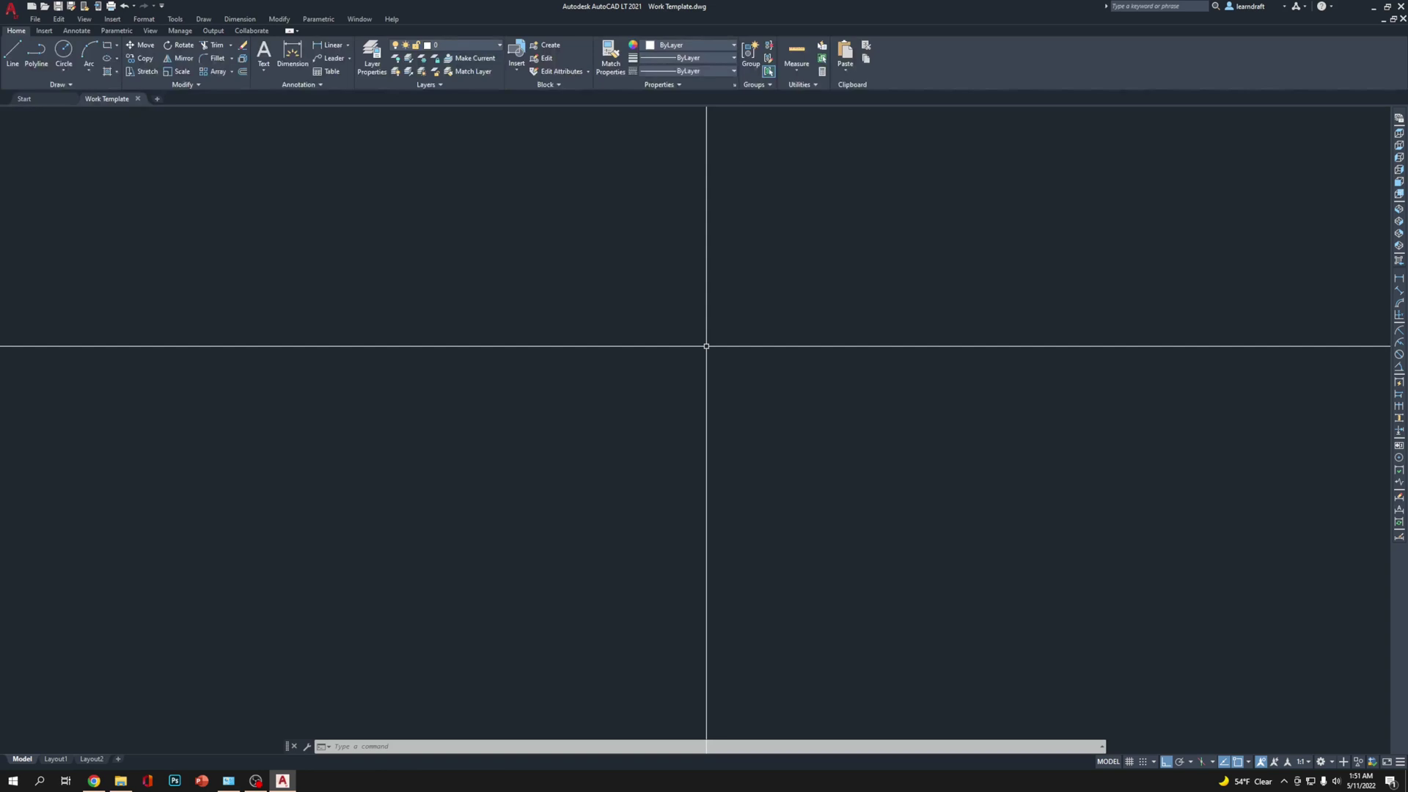
Save a copy named 'Wall design' in the same folder with Ctrl+Shift+S
key("ctrl+shift+s")
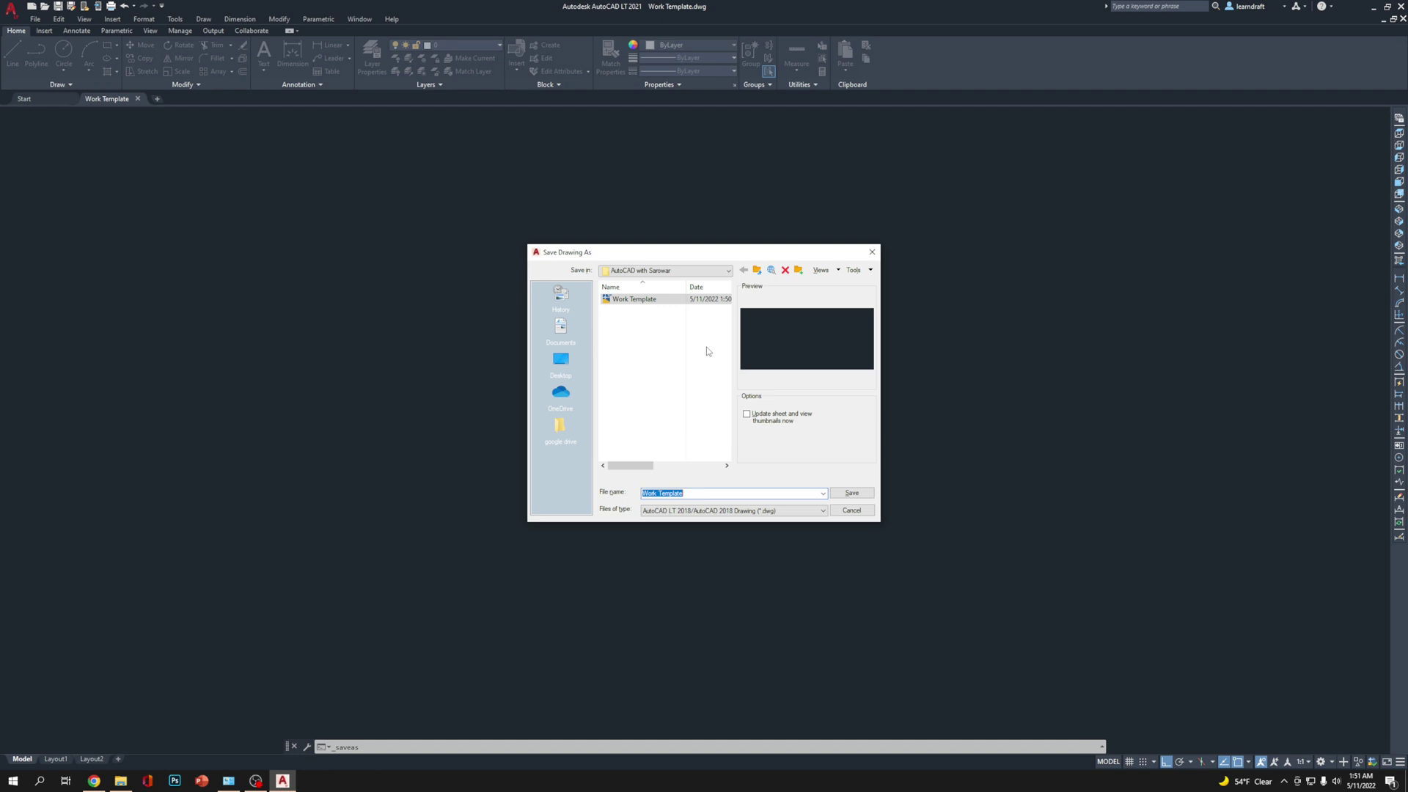
left_click(693, 493)
left_click_drag(693, 493, 643, 493)
type("Wall design")
left_click(853, 496)
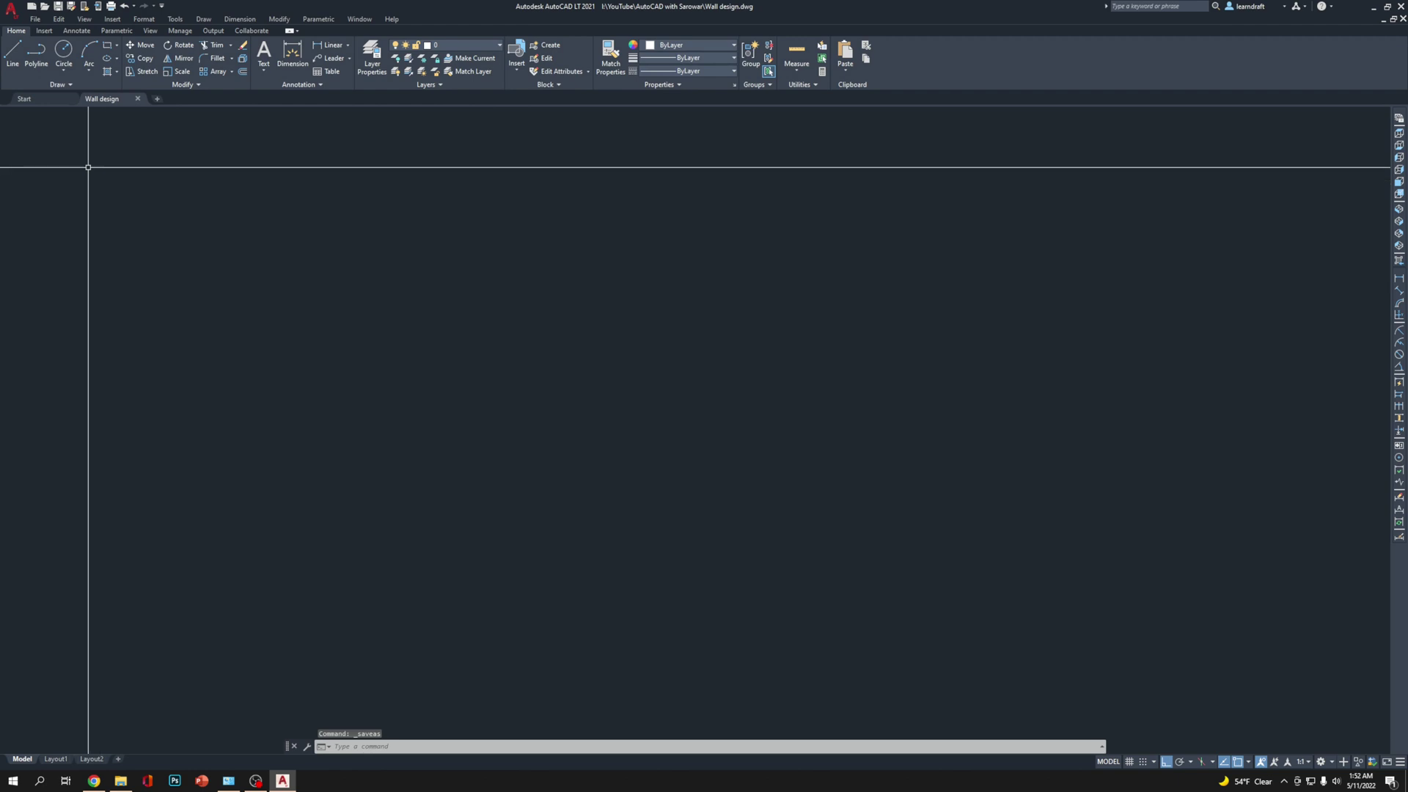
Confirm Wall design and Work Template both appear in the folder, then cancel
left_click(35, 19)
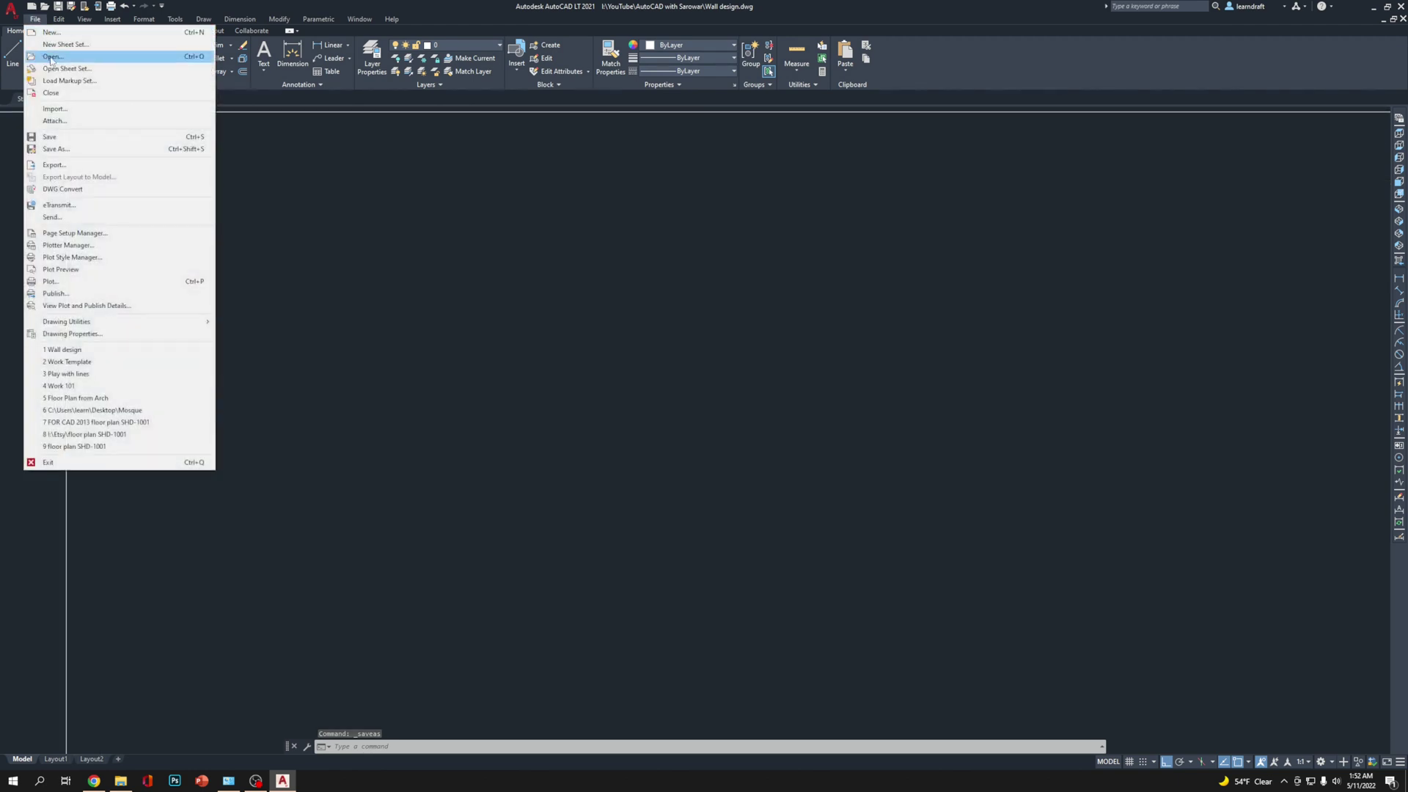
left_click(51, 58)
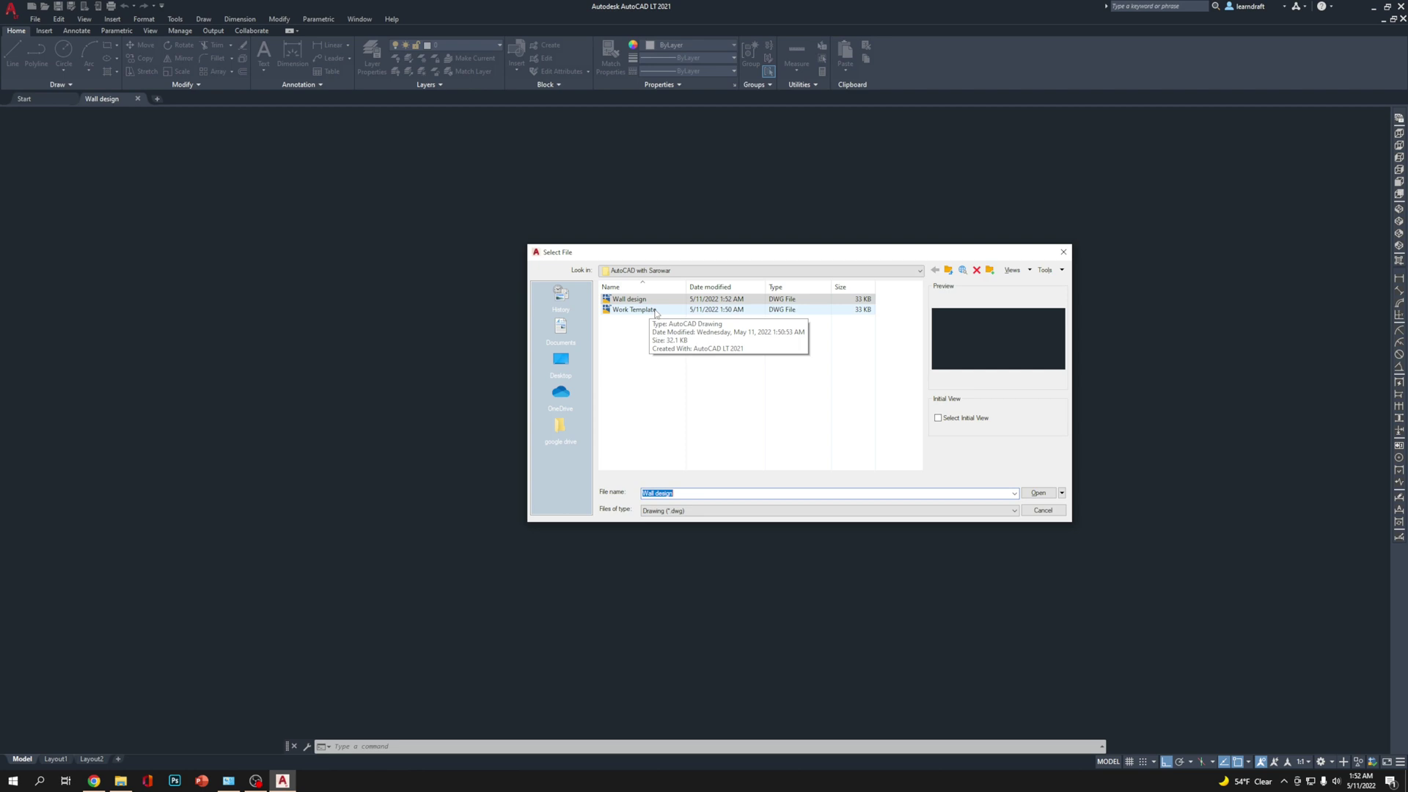
left_click(1049, 513)
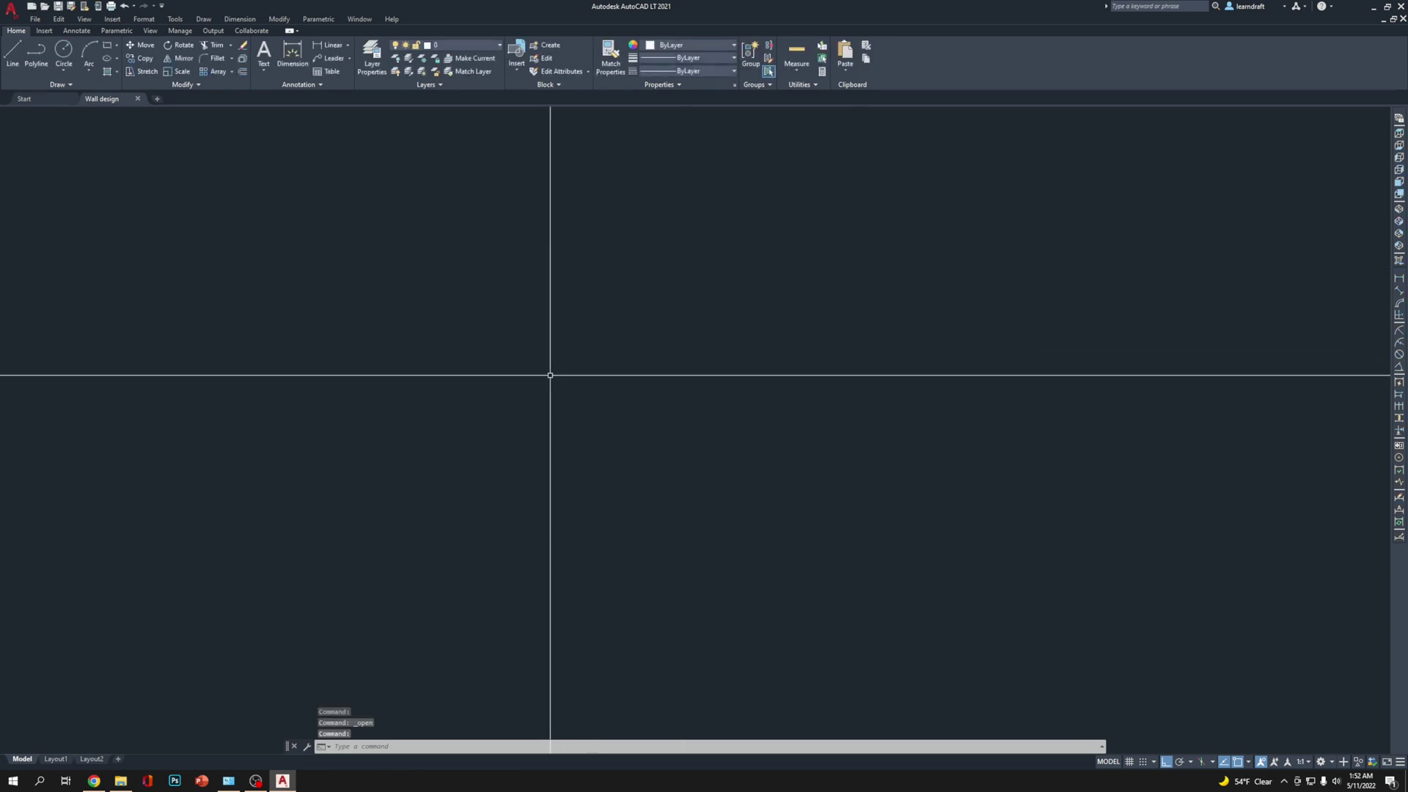
Draw the large wall rectangle with RECTANG
type("rec")
key("Return")
left_click(406, 267)
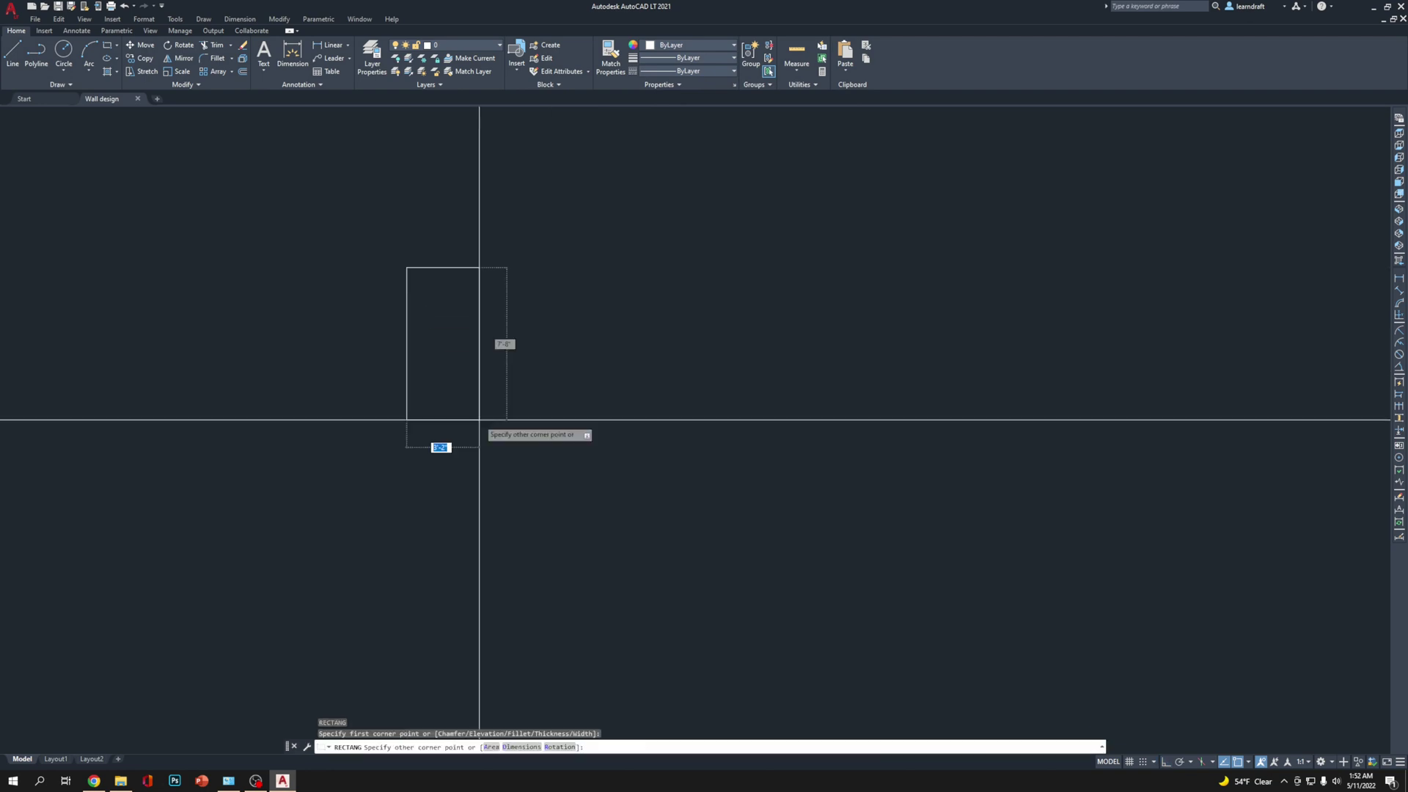
left_click(794, 597)
mouse_move(794, 597)
middle_mouse_down()
mouse_move(890, 525)
mouse_move(767, 443)
middle_mouse_up()
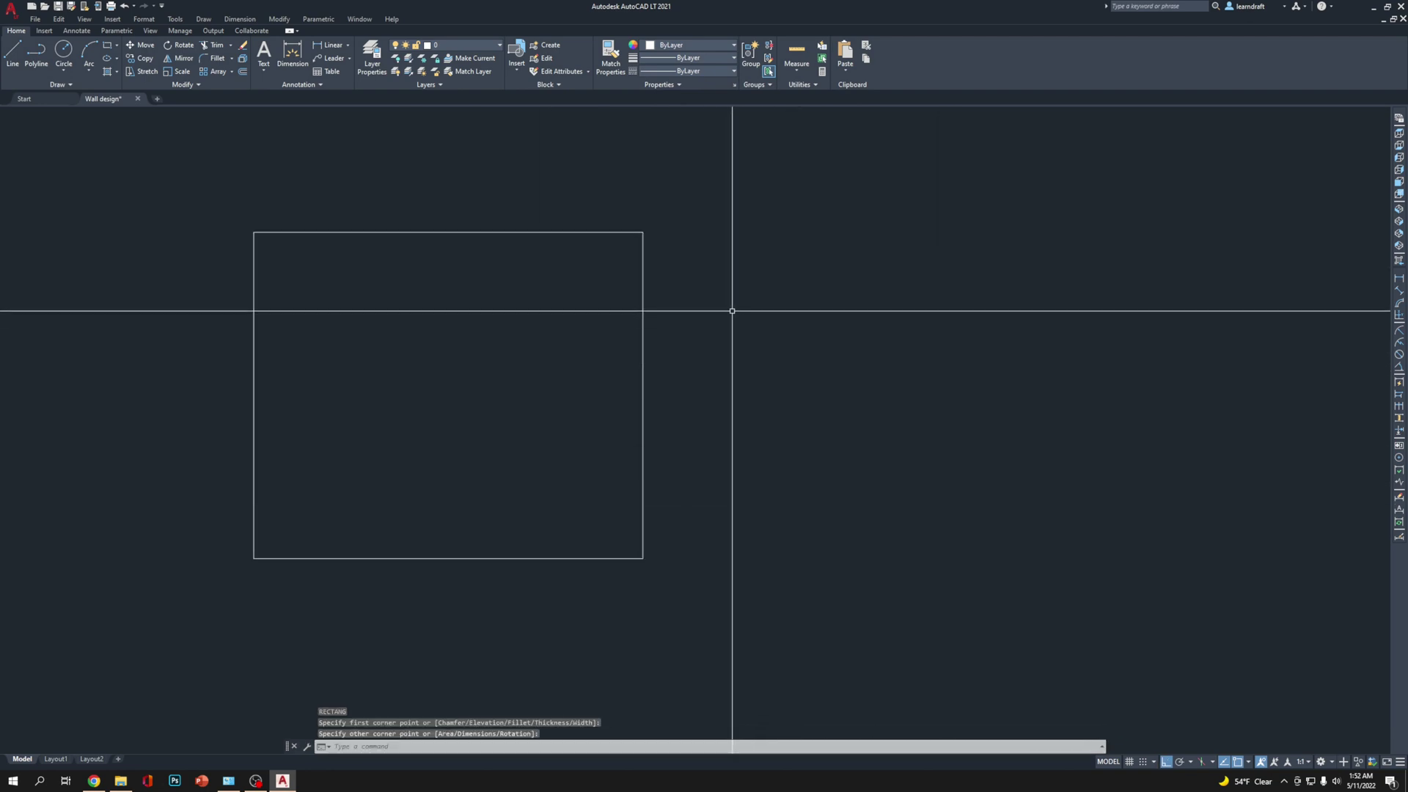
Draw a short guide line to the right from the rectangle's bottom-right corner
type("l")
key("Return")
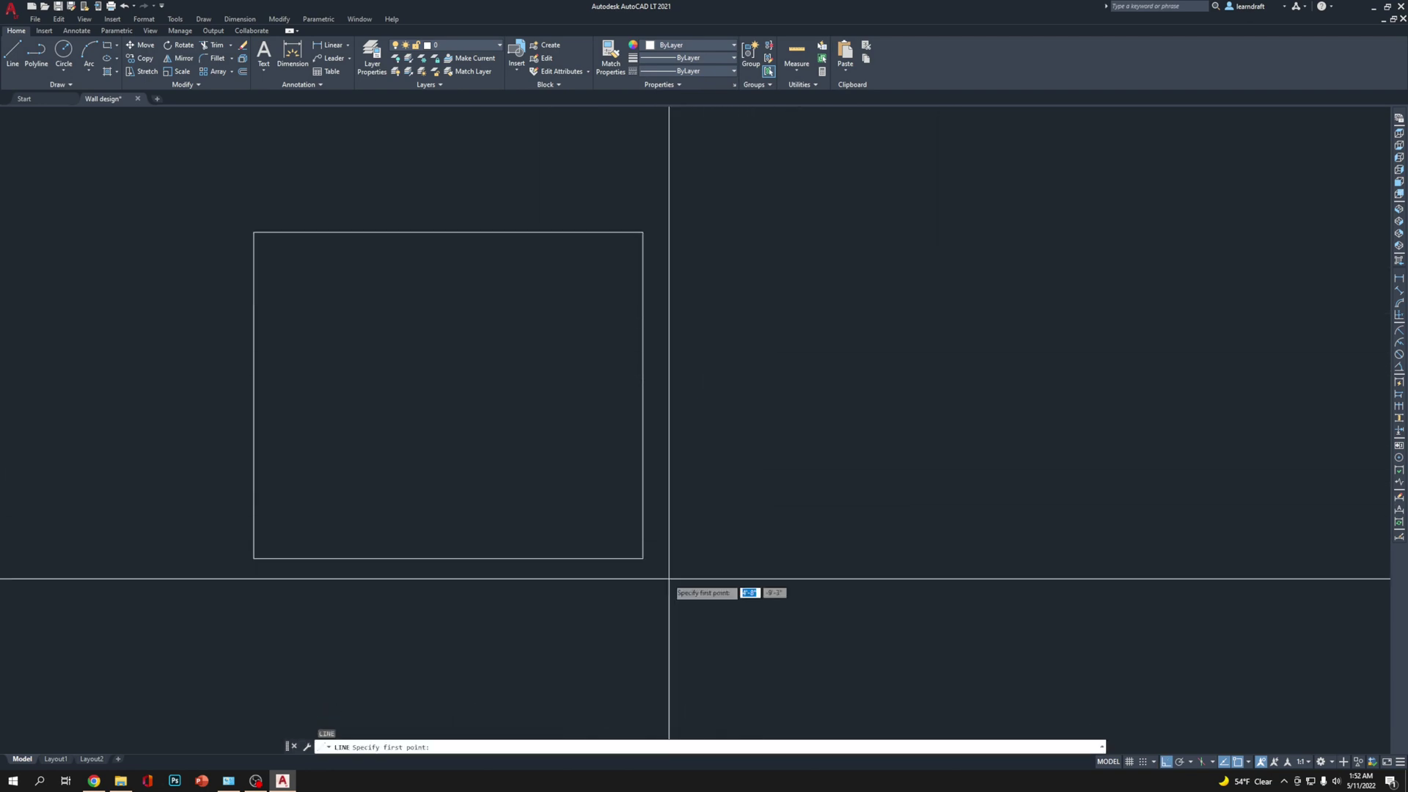
left_click(645, 558)
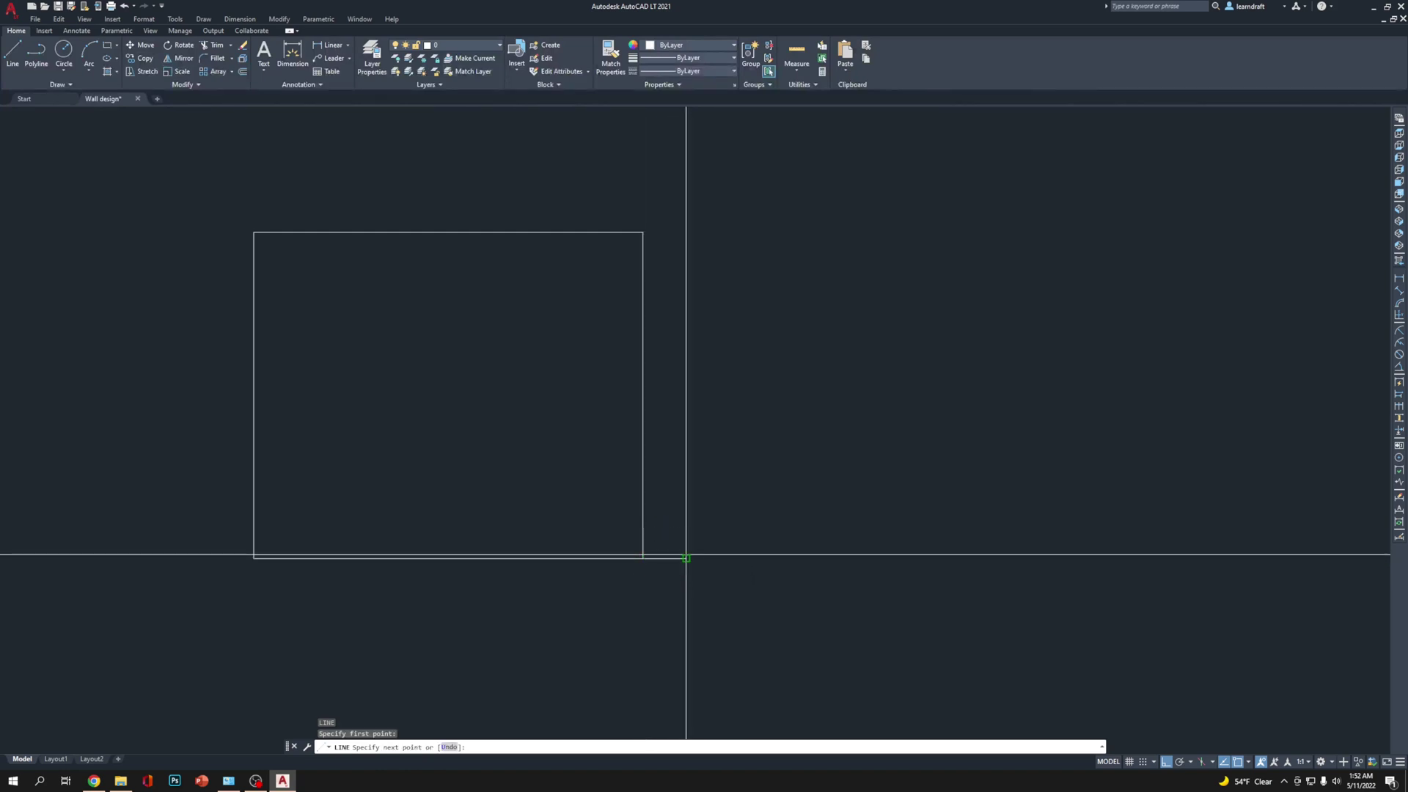
left_click(686, 558)
key("Escape")
key("Escape")
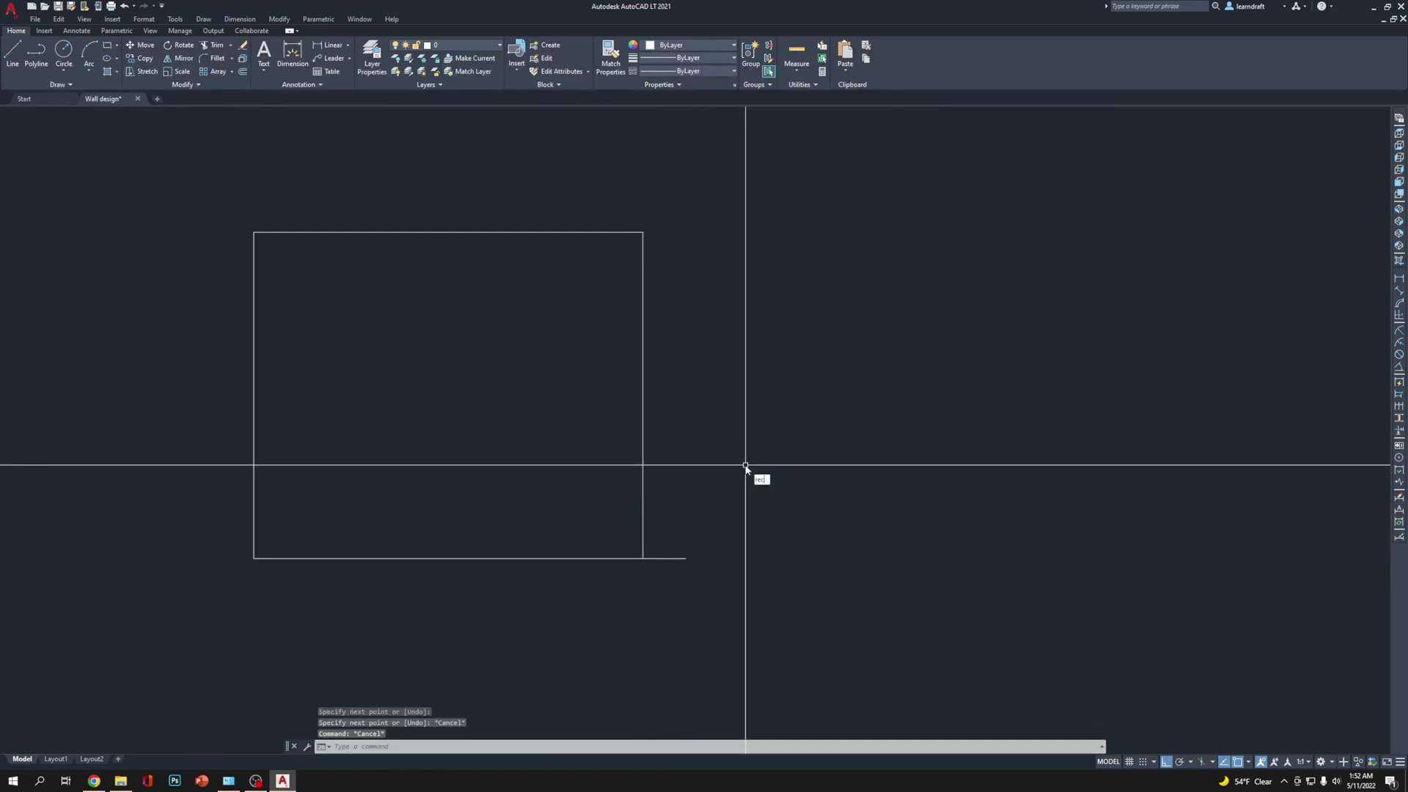
Draw a narrow strip rectangle from the top-right corner to the guide line's end
type("rec")
key("Return")
left_click(643, 232)
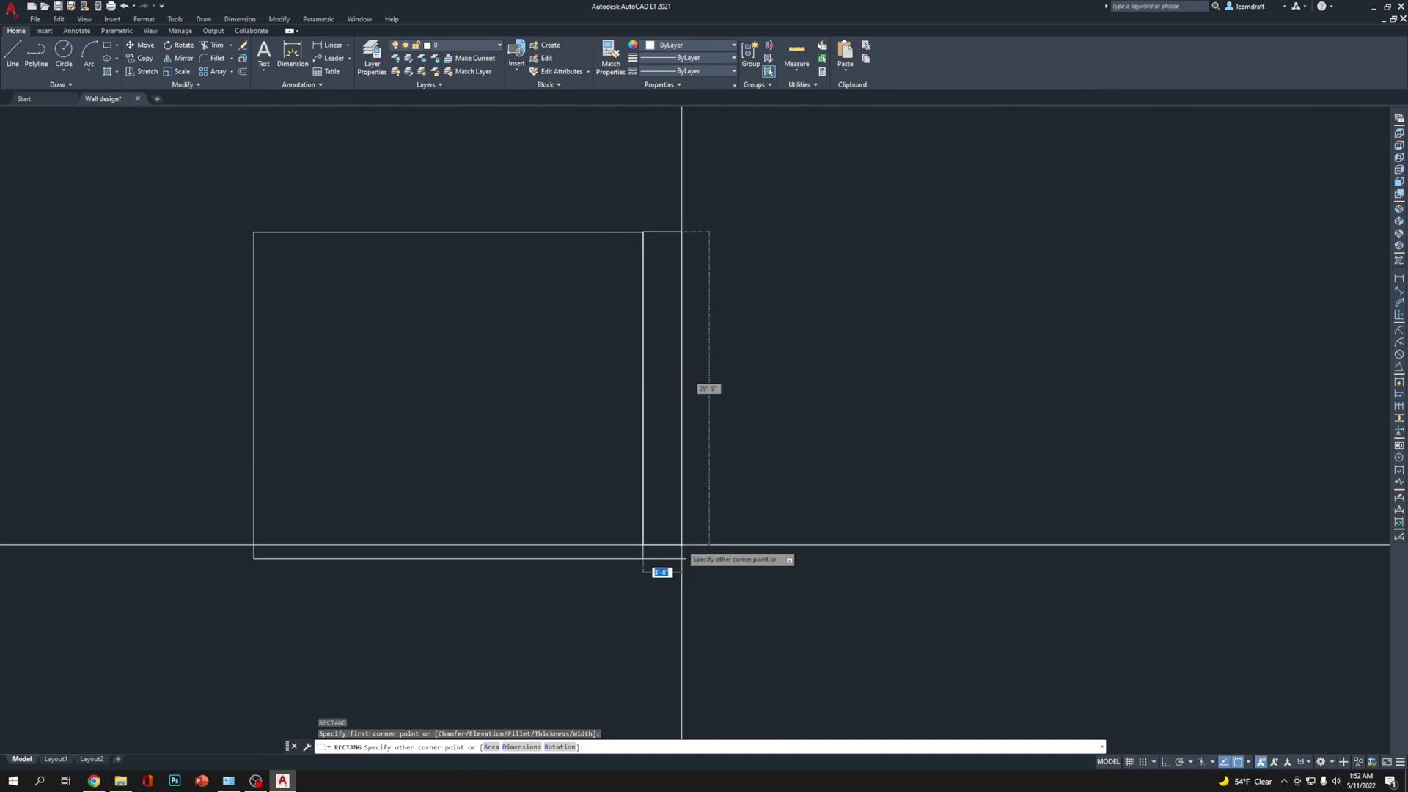
left_click(686, 558)
Mirror the large rectangle about a vertical line through the strip's midpoint, keeping the original
left_click(535, 496)
left_click(481, 584)
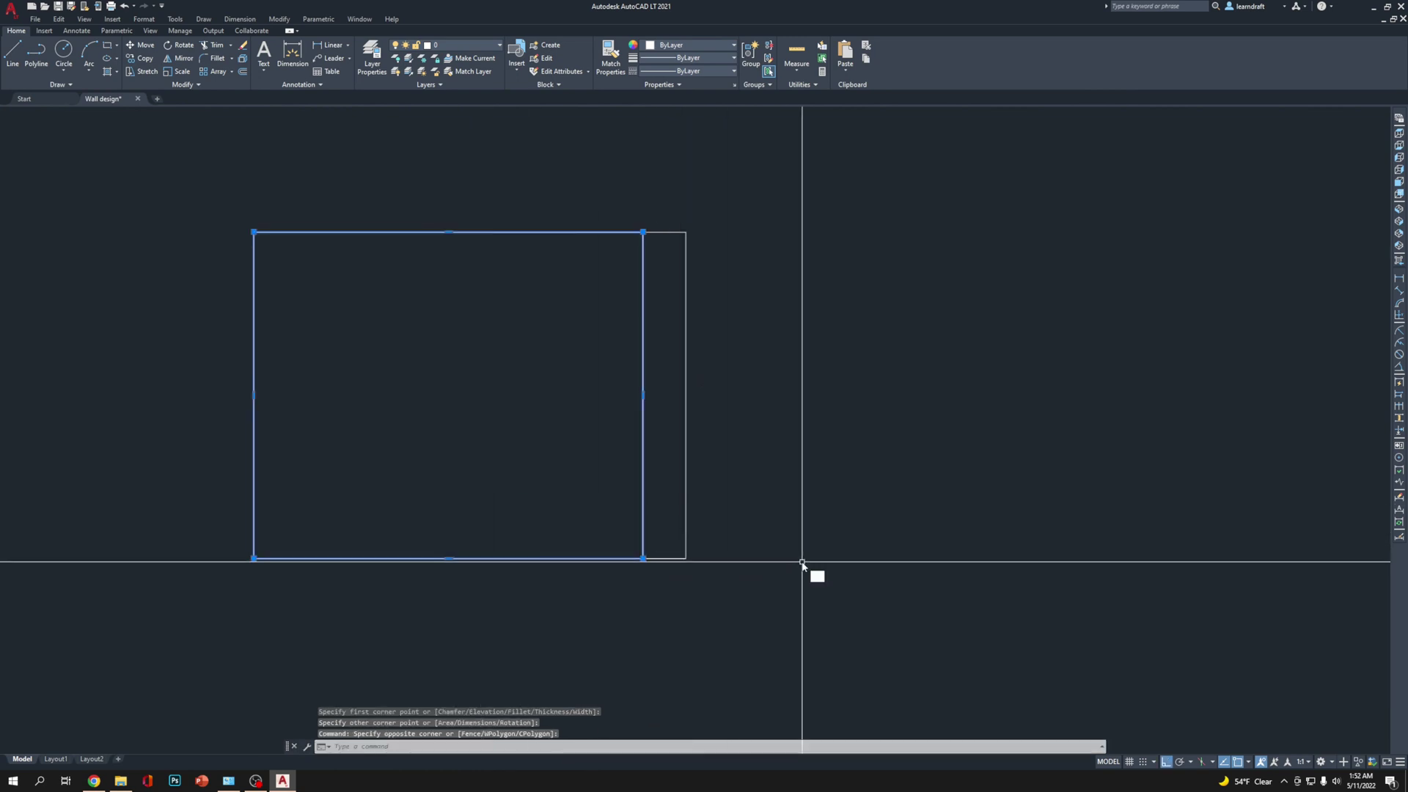
type("mi")
key("Return")
left_click(664, 558)
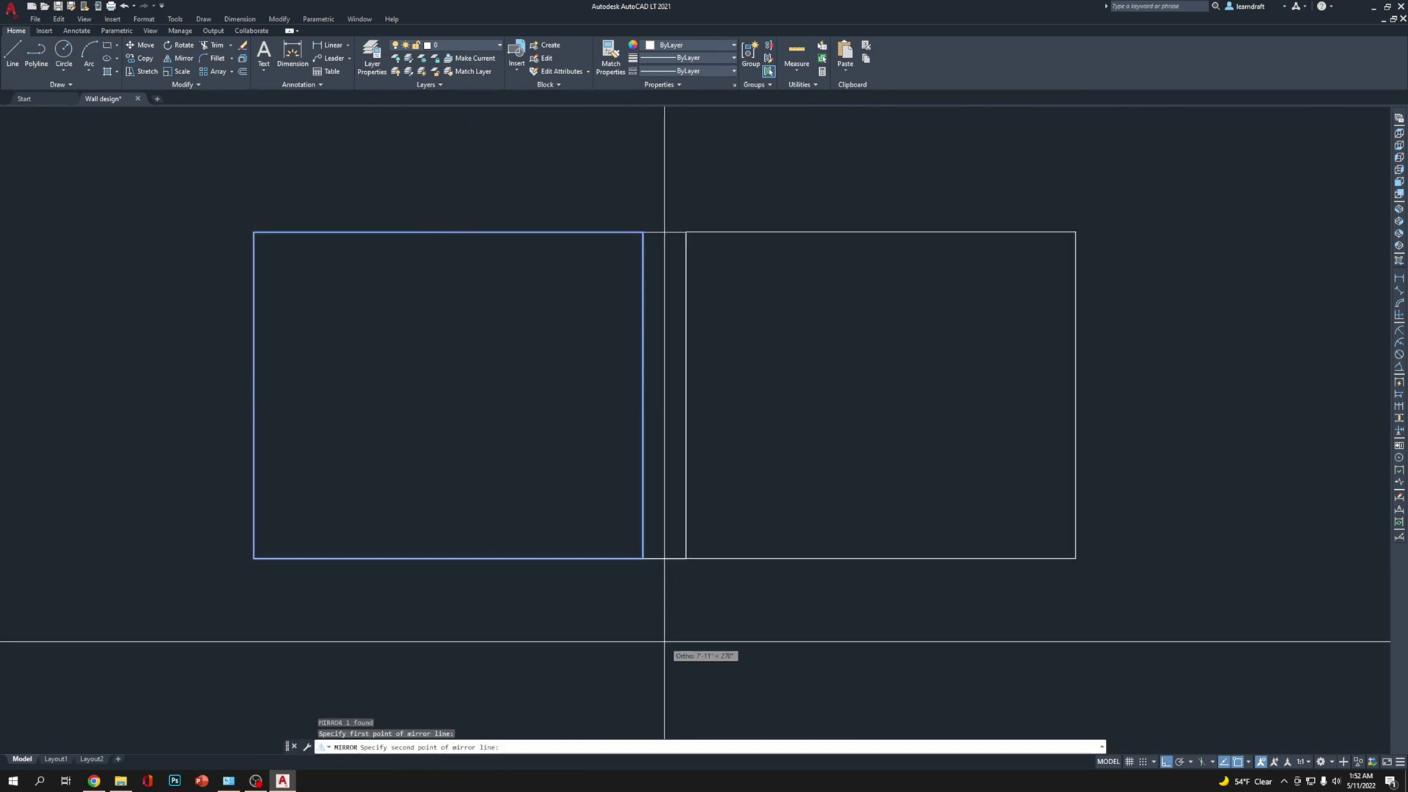
left_click(664, 641)
key("Return")
scroll(811, 402, "down", 3)
scroll(870, 349, "up", 2)
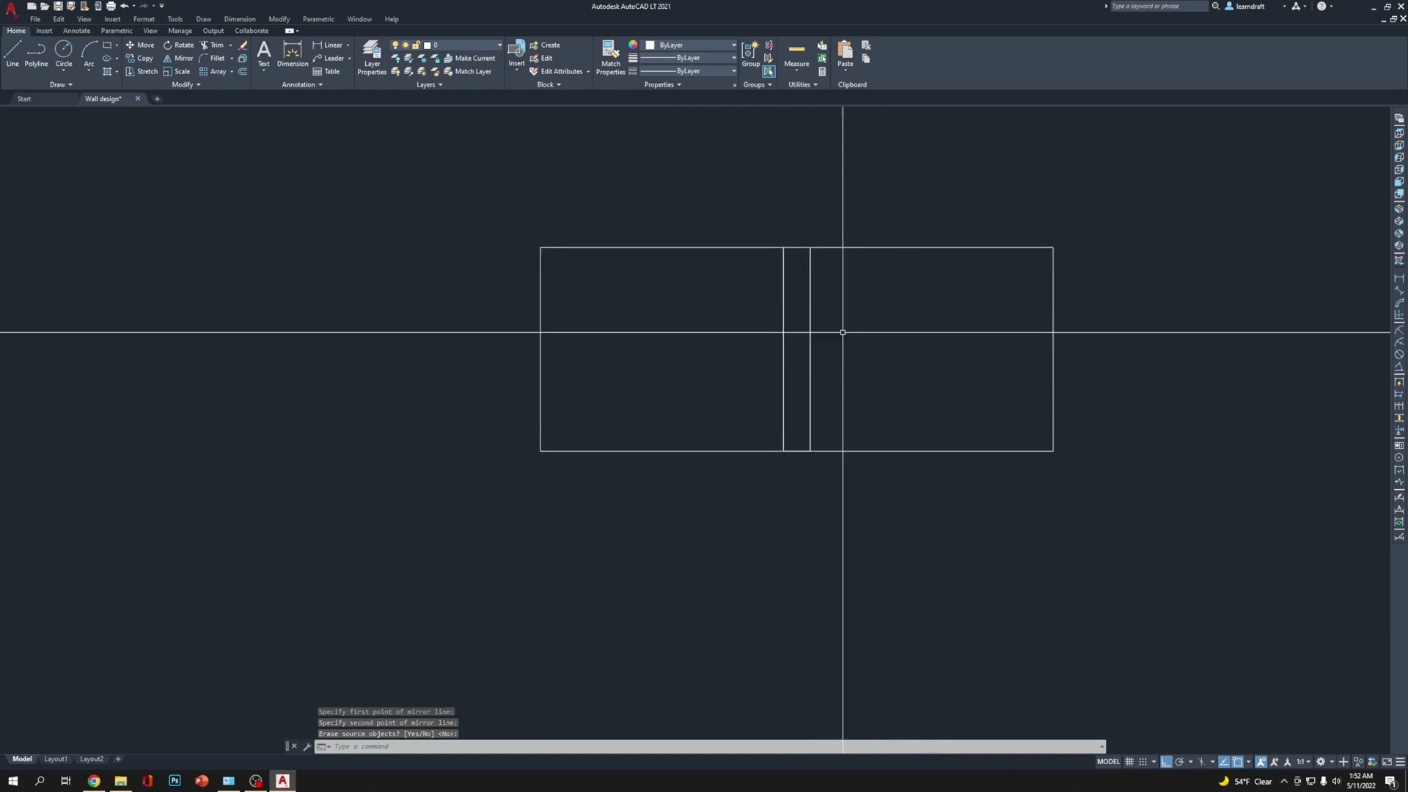
Mirror the middle strip about the right rectangle's midpoint to the right outer end
left_click(801, 241)
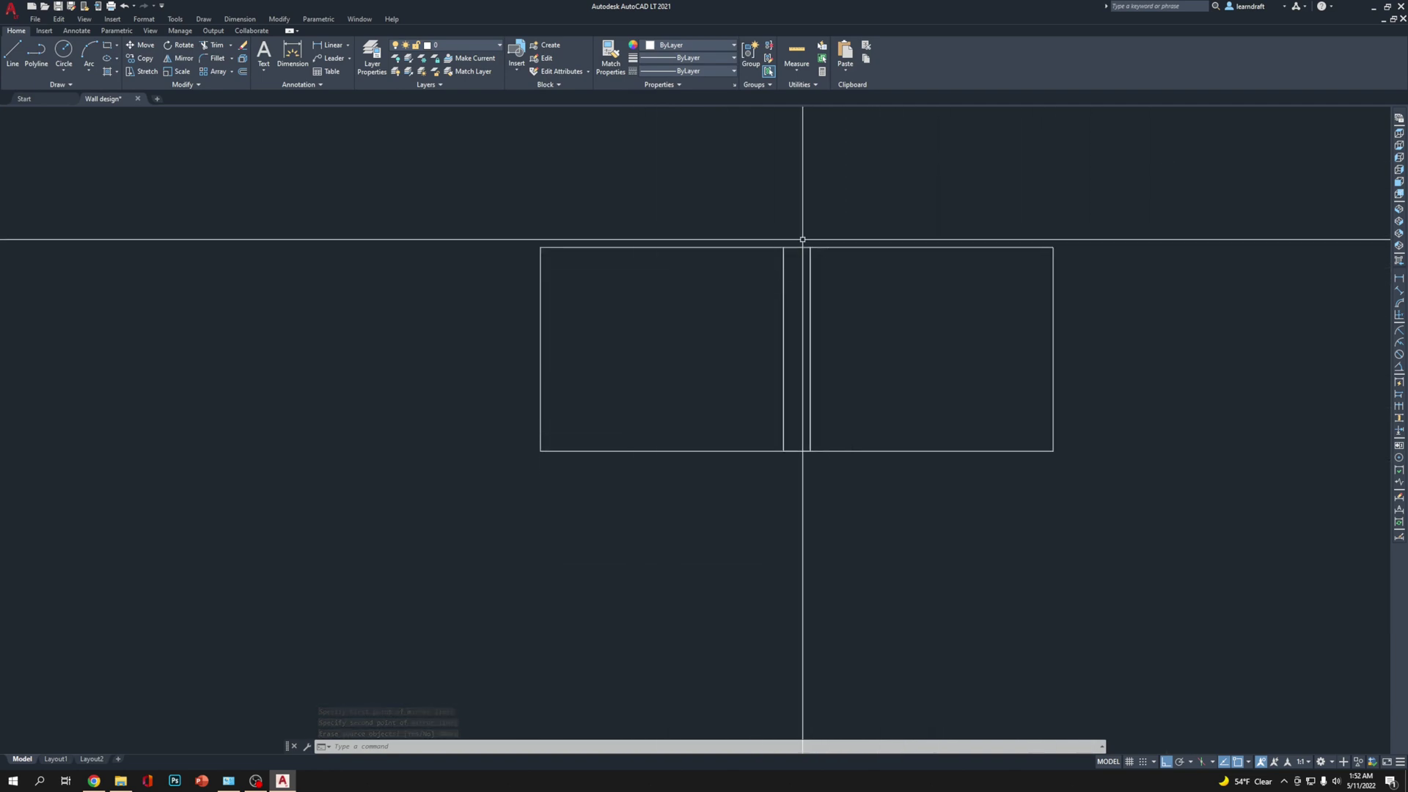
left_click(792, 255)
middle_click_drag(842, 264, 832, 280)
type("mi")
key("Return")
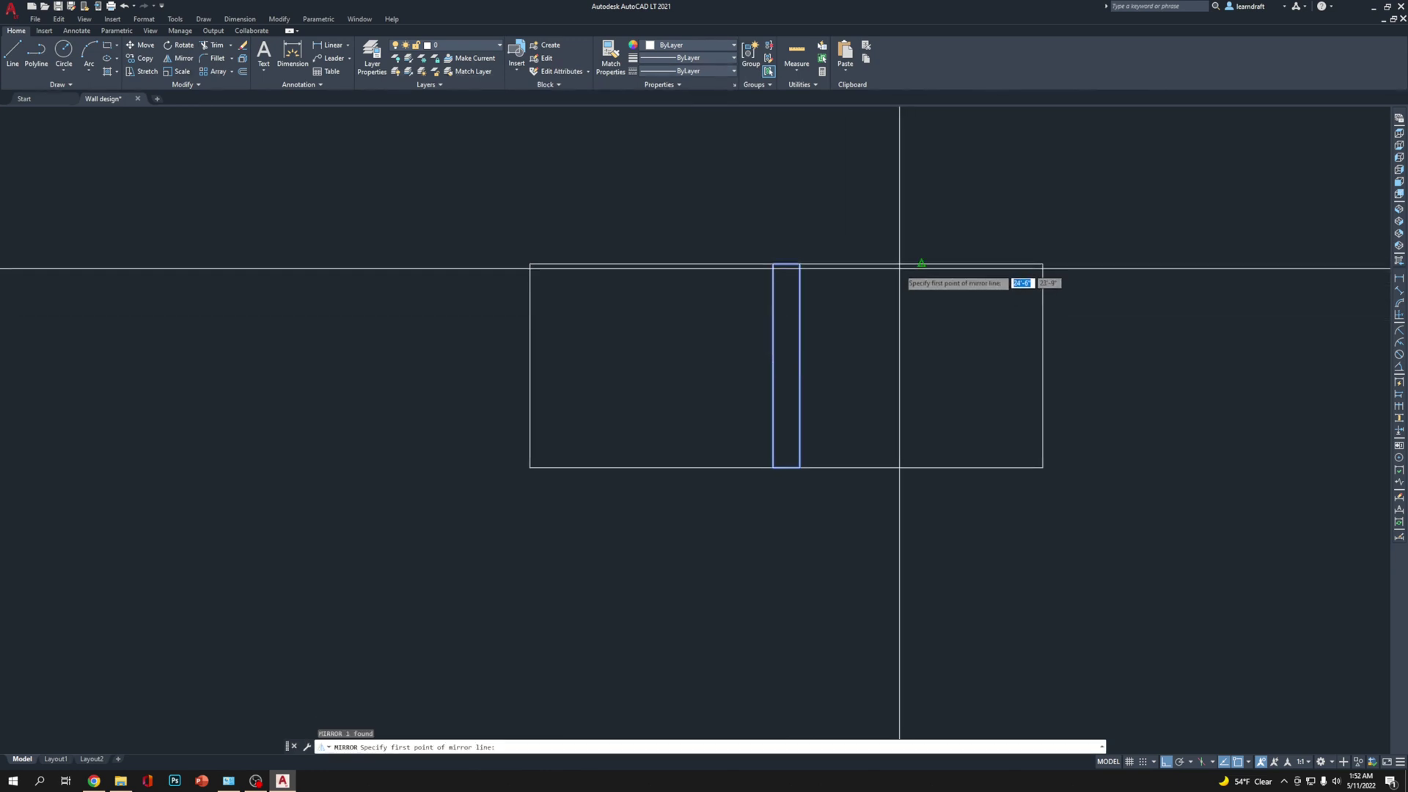
left_click(921, 264)
left_click(929, 213)
key("Return")
Mirror the right-end strip about the middle strip's centre to add a matching left-end strip
left_click(1087, 274)
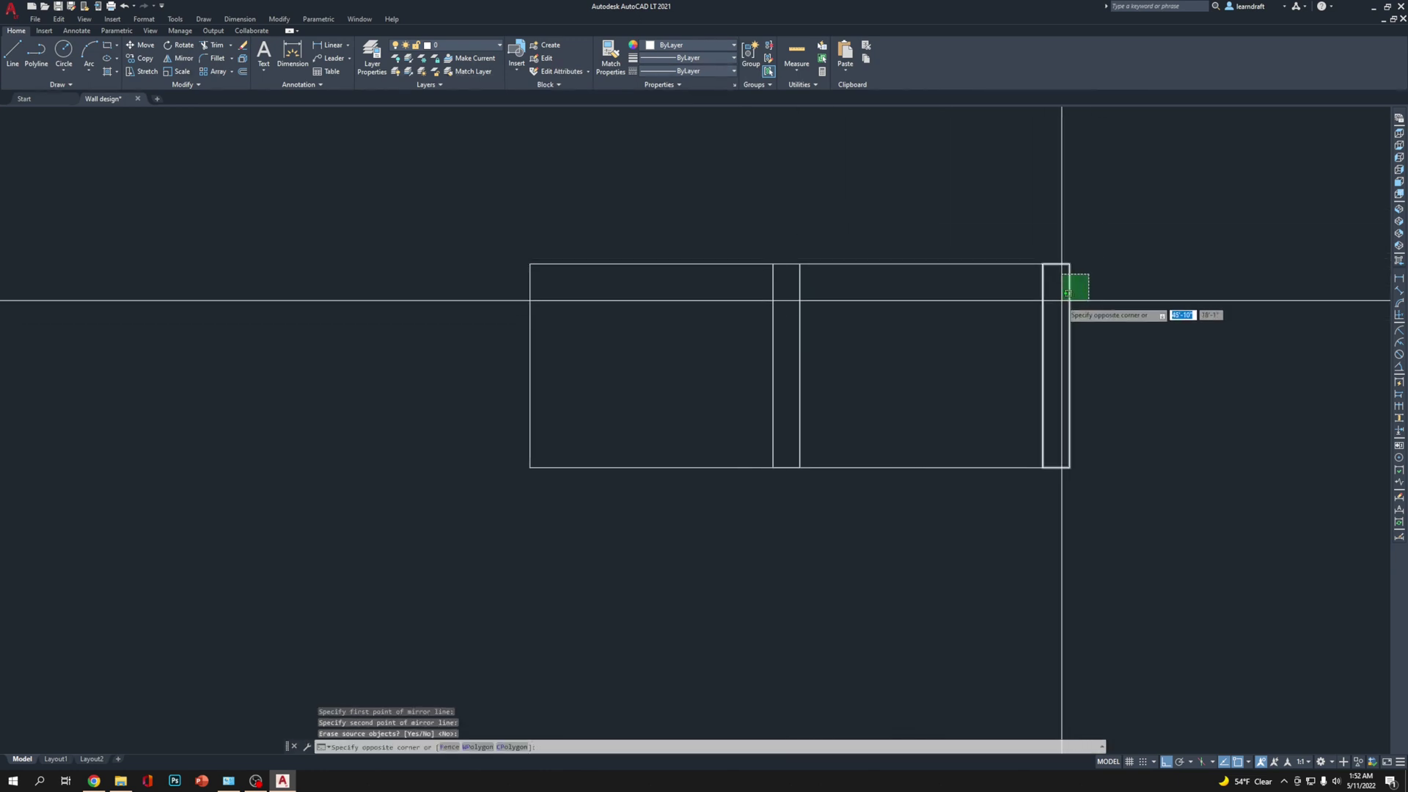
left_click(1062, 298)
left_click(1109, 278)
left_click(1058, 295)
key("Return")
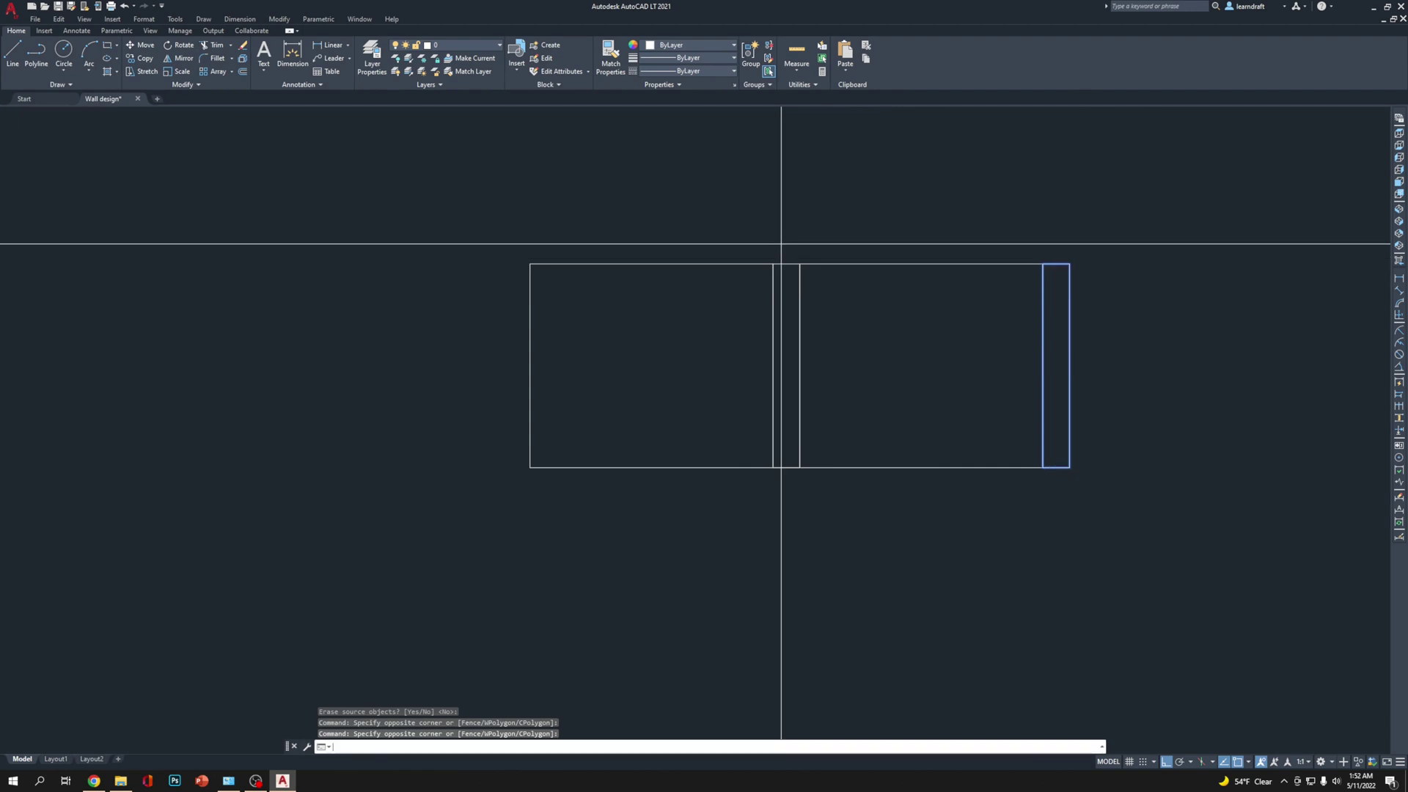
left_click(789, 242)
left_click(792, 211)
key("Return")
mouse_move(1048, 216)
middle_mouse_down()
mouse_move(1030, 233)
mouse_move(1124, 271)
mouse_move(1028, 256)
middle_mouse_up()
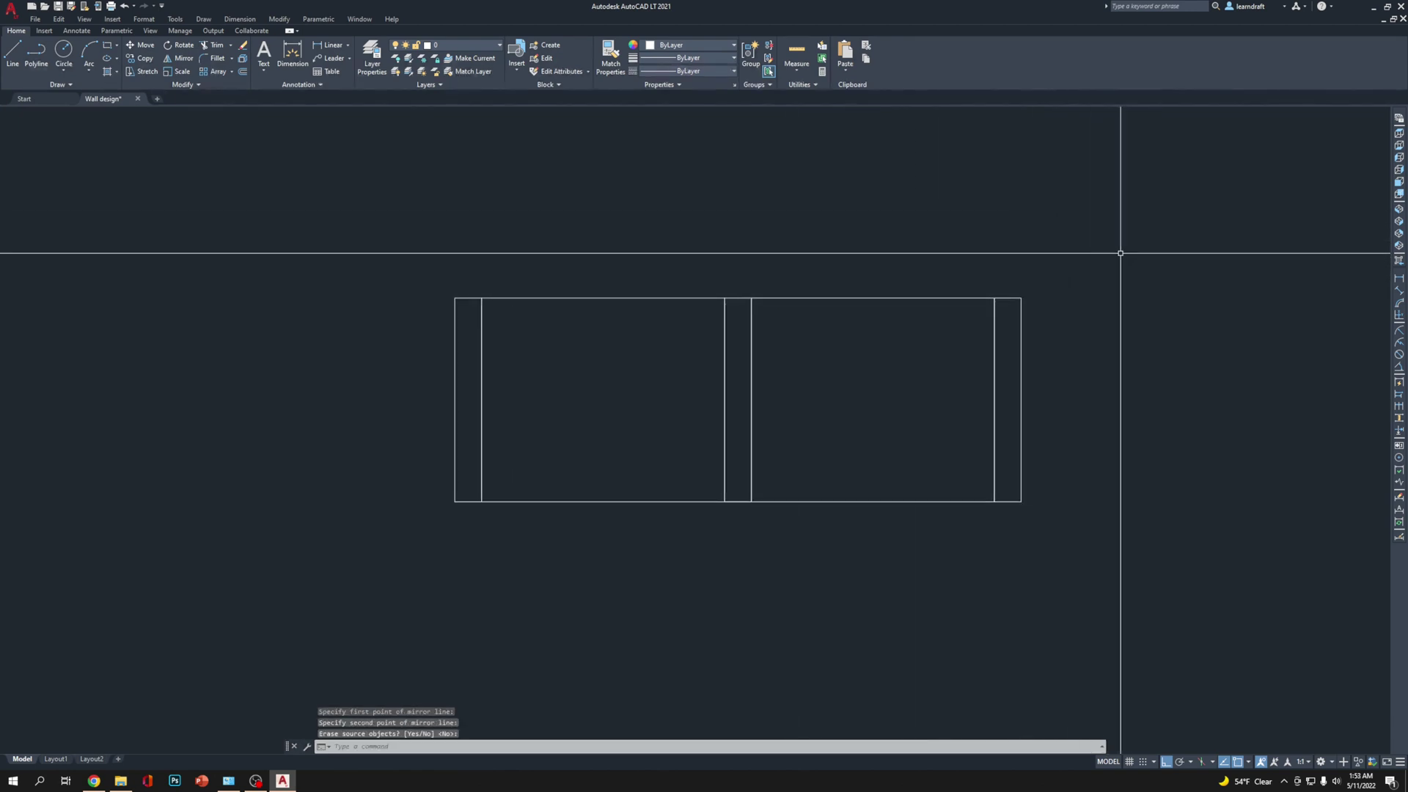